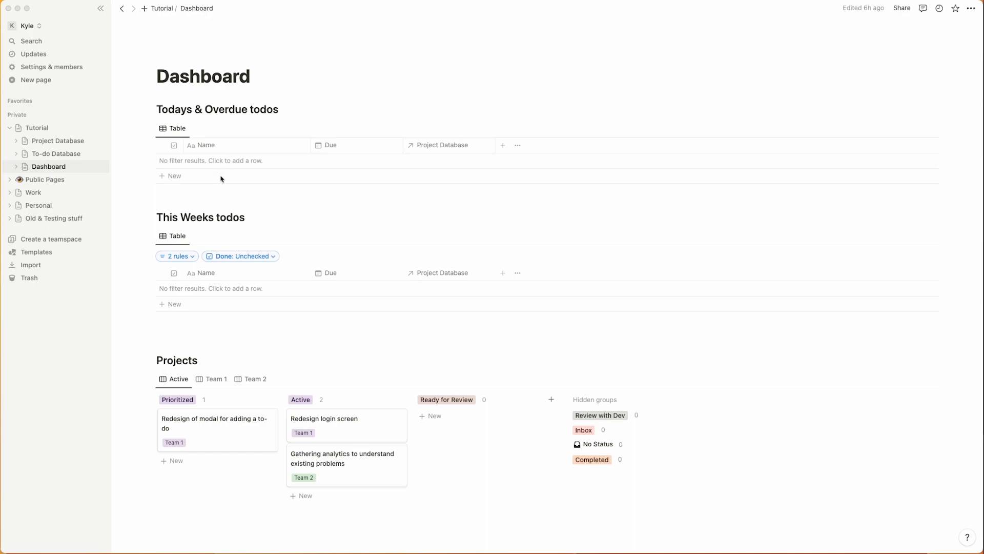
Step: Add a project card named "Add multi-select to form builder" to the Active group of the Team 2 projects board
{"action": "scroll", "coordinate": [269, 363], "scroll_direction": "down", "scroll_amount": 1}
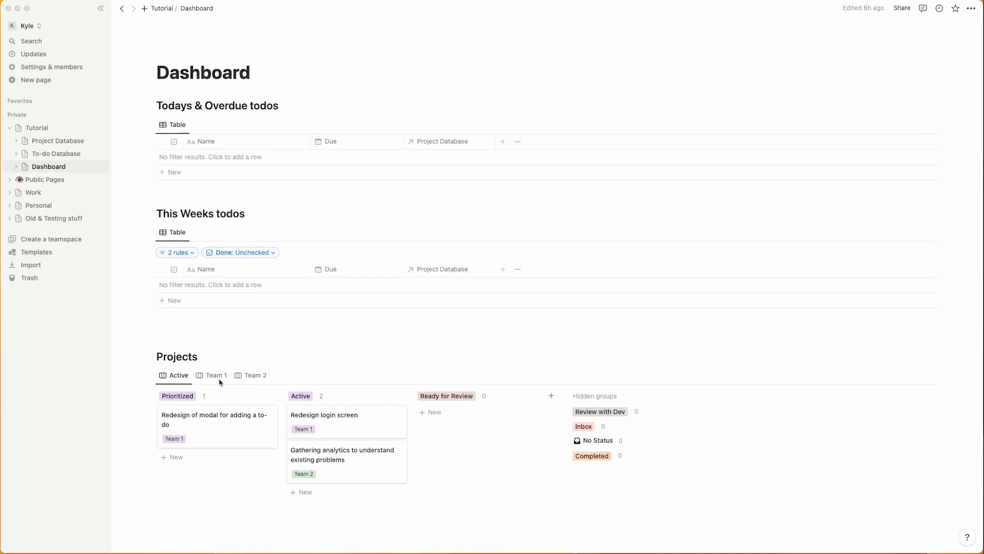
{"action": "left_click", "coordinate": [250, 375]}
{"action": "scroll", "coordinate": [256, 375], "scroll_direction": "down", "scroll_amount": 1}
{"action": "left_click", "coordinate": [430, 436]}
{"action": "type", "text": "Project"}
{"action": "scroll", "coordinate": [458, 460], "scroll_direction": "up", "scroll_amount": 1}
{"action": "key", "text": "super+a"}
{"action": "type", "text": "I"}
{"action": "key", "text": "BackSpace"}
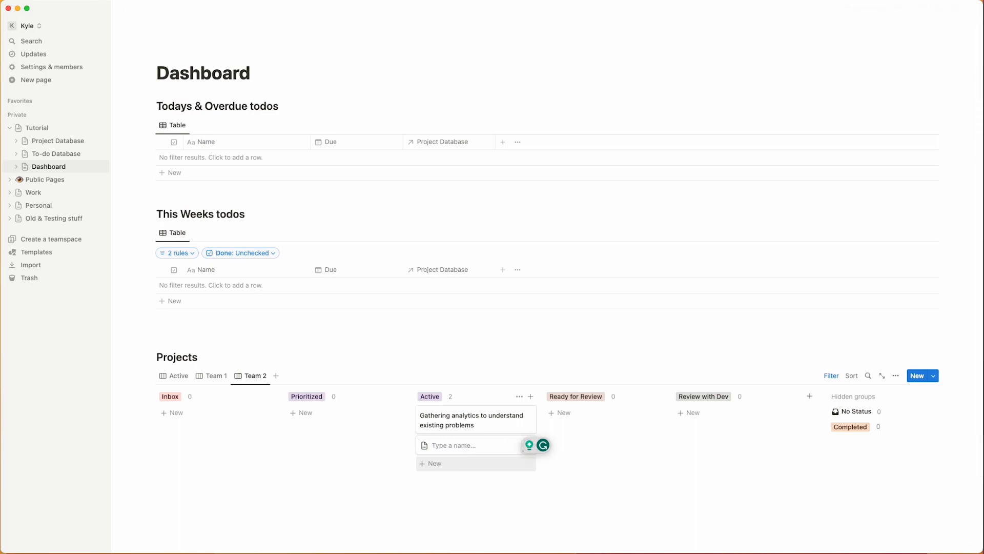
{"action": "type", "text": "Add multi-select ot"}
{"action": "key", "text": "BackSpace"}
{"action": "key", "text": "BackSpace"}
{"action": "type", "text": "to"}
{"action": "key", "text": "Return"}
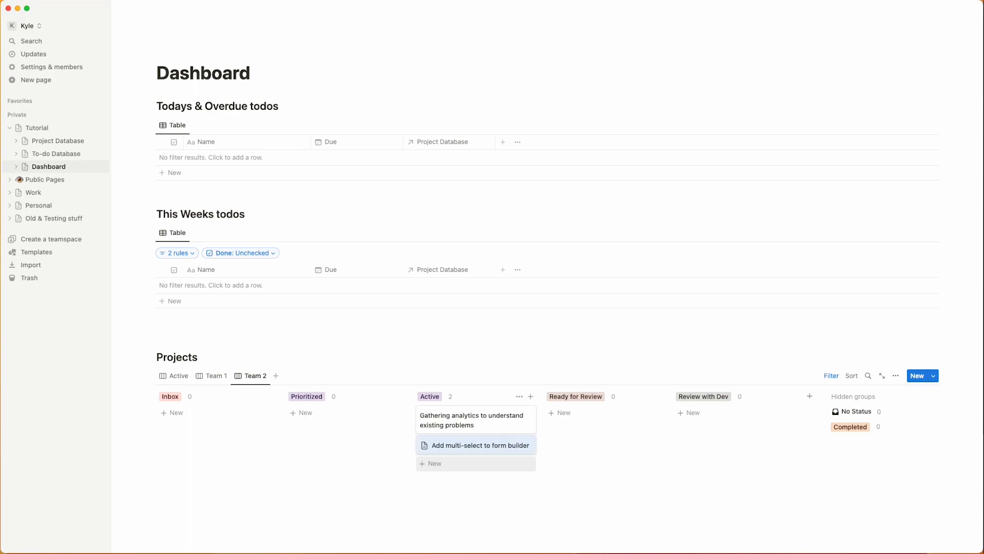
Step: Open the "Add multi-select to form builder" project, expand Questions, and add an empty nested bullet under "What problems are we solving?"
{"action": "left_click", "coordinate": [459, 449]}
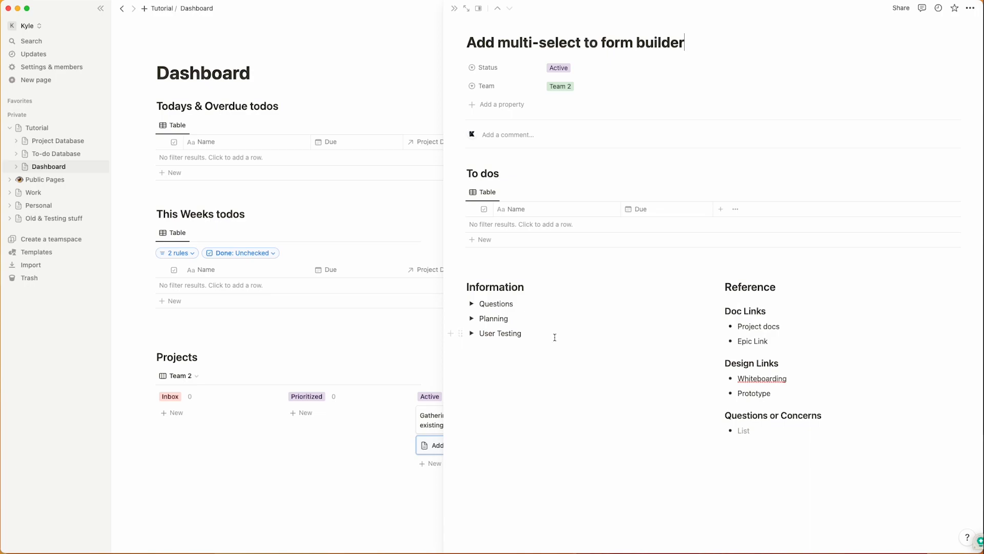
{"action": "left_click", "coordinate": [471, 304]}
{"action": "left_click", "coordinate": [597, 316]}
{"action": "key", "text": "Return"}
{"action": "key", "text": "Tab"}
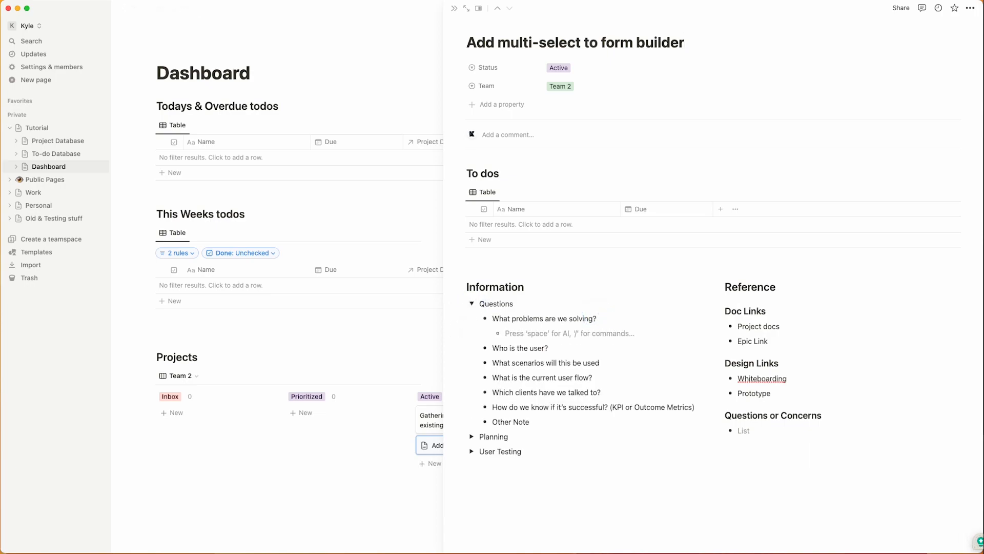
Step: Add a nested bullet reading "manager" under "Who is the user?"
{"action": "key", "text": "Down"}
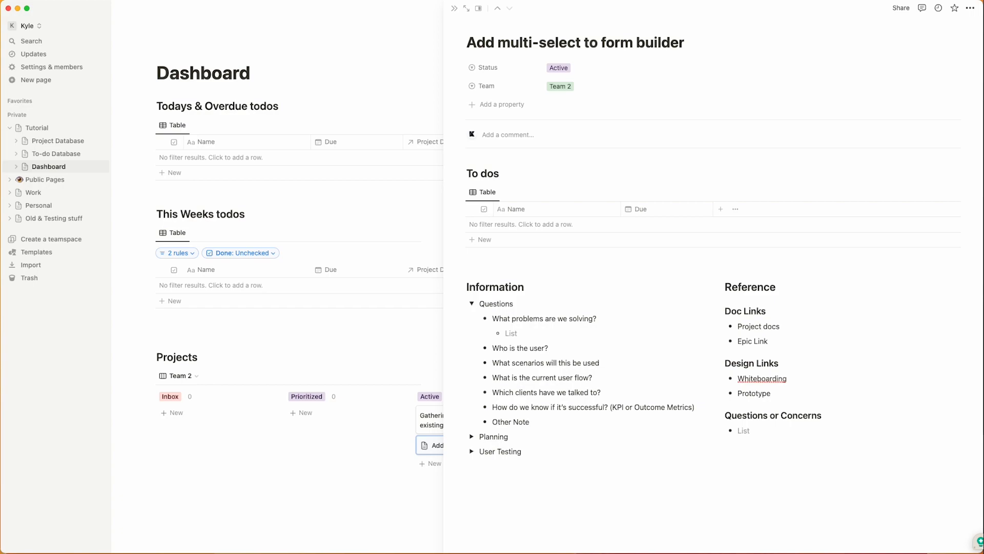
{"action": "key", "text": "Return"}
{"action": "key", "text": "Tab"}
{"action": "type", "text": "manag"}
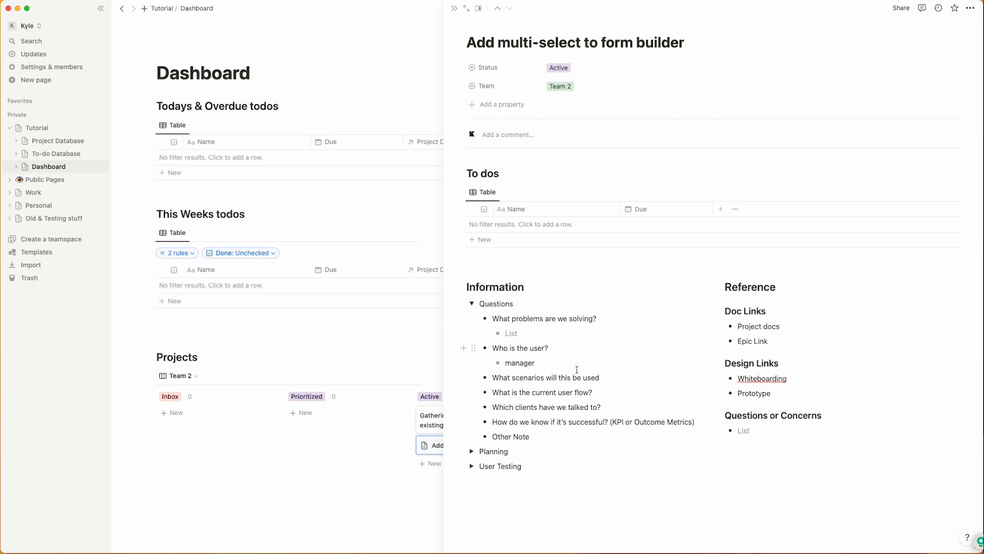
Step: Expand the Planning and User Testing toggles in the Information section
{"action": "left_click", "coordinate": [471, 451]}
{"action": "scroll", "coordinate": [471, 459], "scroll_direction": "down", "scroll_amount": 1}
{"action": "left_click", "coordinate": [471, 503]}
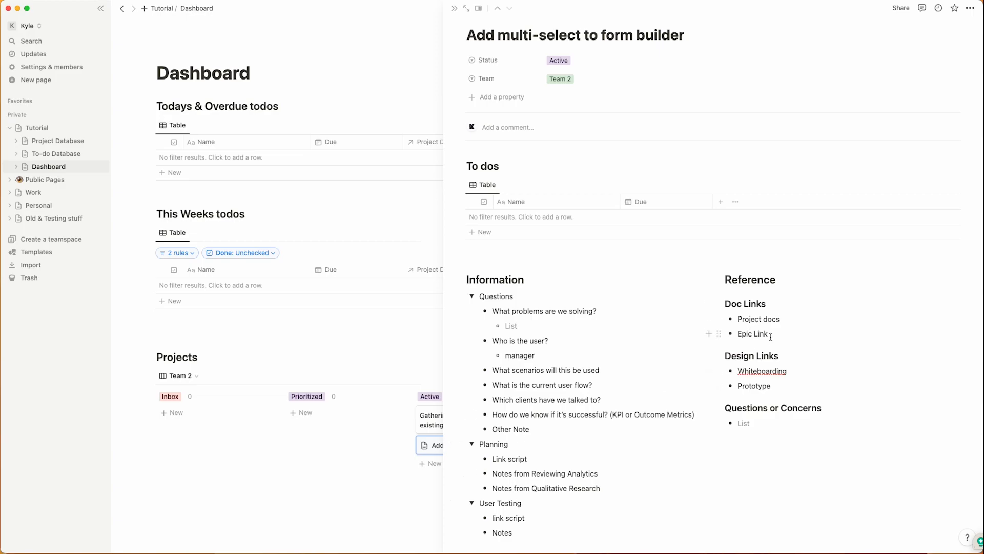
Step: Under Questions or Concerns, write "why are people not using the dropdown?" with a nested bullet reading "answer"
{"action": "left_click", "coordinate": [751, 420]}
{"action": "type", "text": "why n"}
{"action": "type", "text": "re people not"}
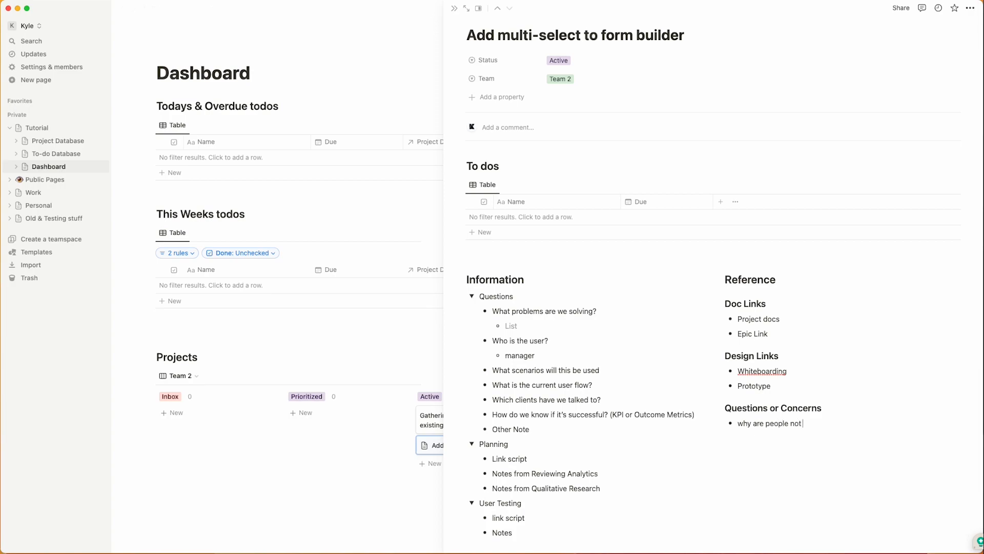
{"action": "type", "text": "he dropdown?"}
{"action": "key", "text": "Return"}
{"action": "key", "text": "Tab"}
{"action": "type", "text": "answe"}
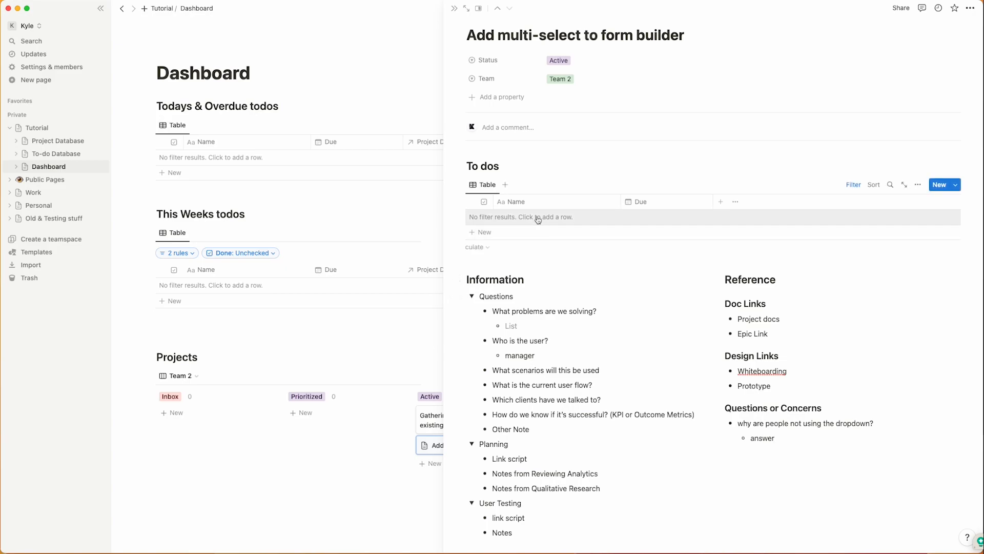
Step: Add a to-do named "pull analytics for dropdown" to the project's To dos table
{"action": "left_click", "coordinate": [509, 218]}
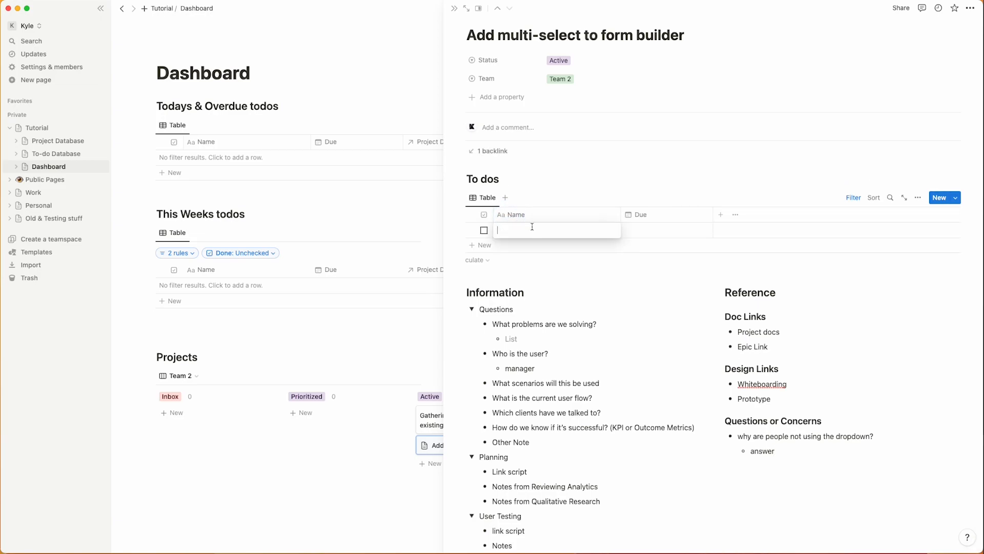
{"action": "type", "text": "Re"}
{"action": "type", "text": "opdown"}
{"action": "key", "text": "Escape"}
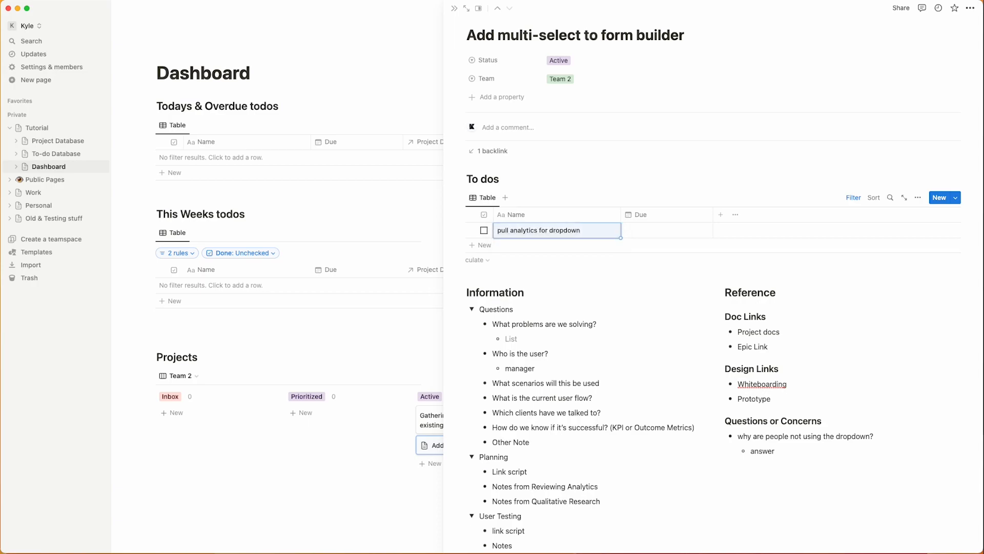
Step: Add two more project to-dos: "create script to ask clients" and "ask Client success to help schedule clients"
{"action": "left_click", "coordinate": [485, 246]}
{"action": "type", "text": "create script to ask"}
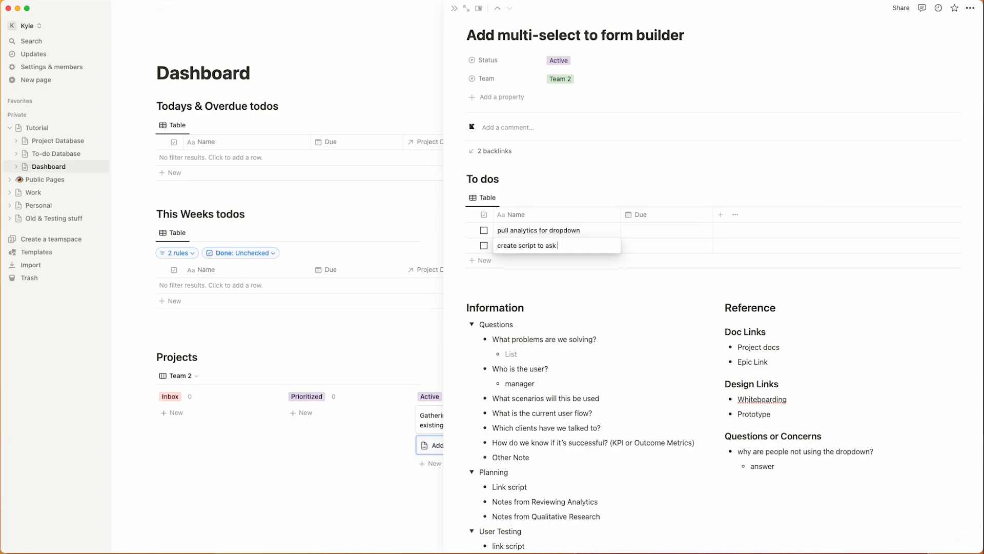
{"action": "type", "text": " clients"}
{"action": "left_click", "coordinate": [510, 260]}
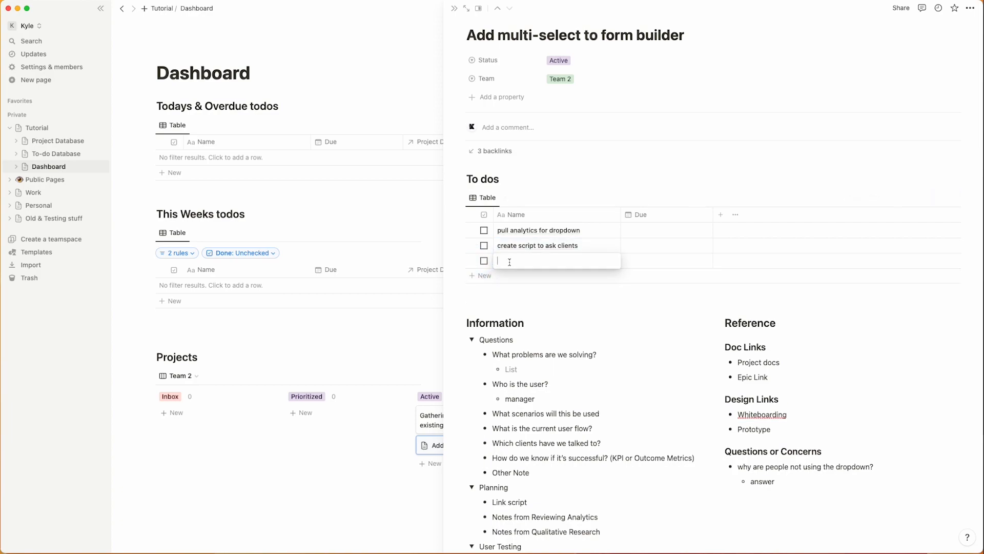
{"action": "type", "text": "ask Client su"}
{"action": "key", "text": "BackSpace"}
{"action": "key", "text": "BackSpace"}
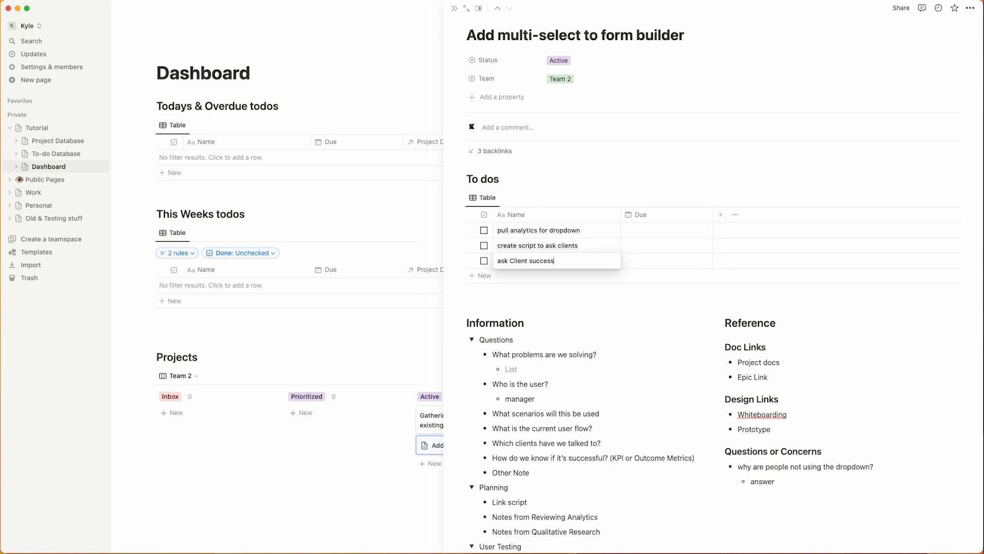
{"action": "type", "text": "udnts"}
Step: Set the due dates of "pull analytics for dropdown" and "create script to ask clients" to May 16, 2023
{"action": "left_click", "coordinate": [660, 228]}
{"action": "left_click", "coordinate": [671, 327]}
{"action": "left_click", "coordinate": [685, 245]}
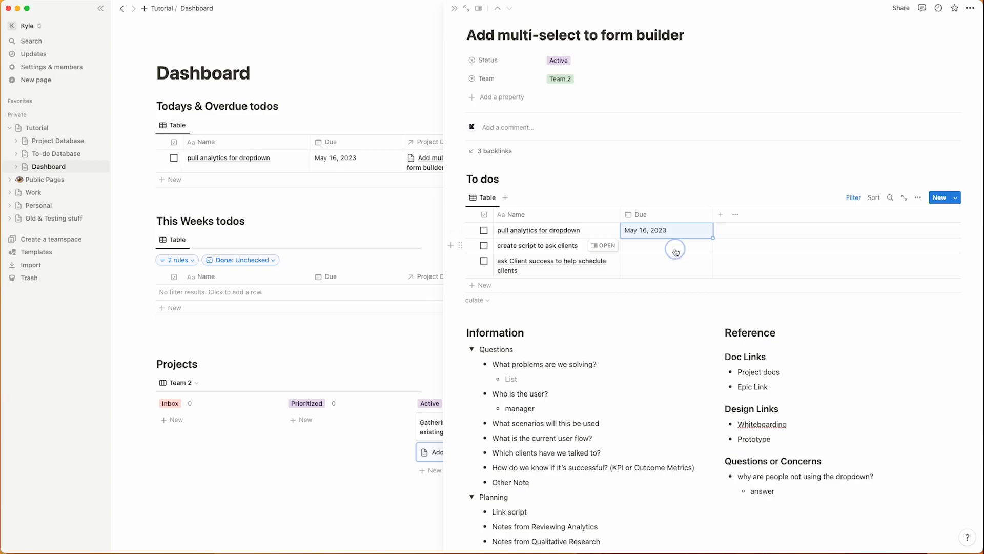
{"action": "left_click", "coordinate": [671, 247]}
{"action": "left_click", "coordinate": [669, 341]}
{"action": "left_click", "coordinate": [657, 238]}
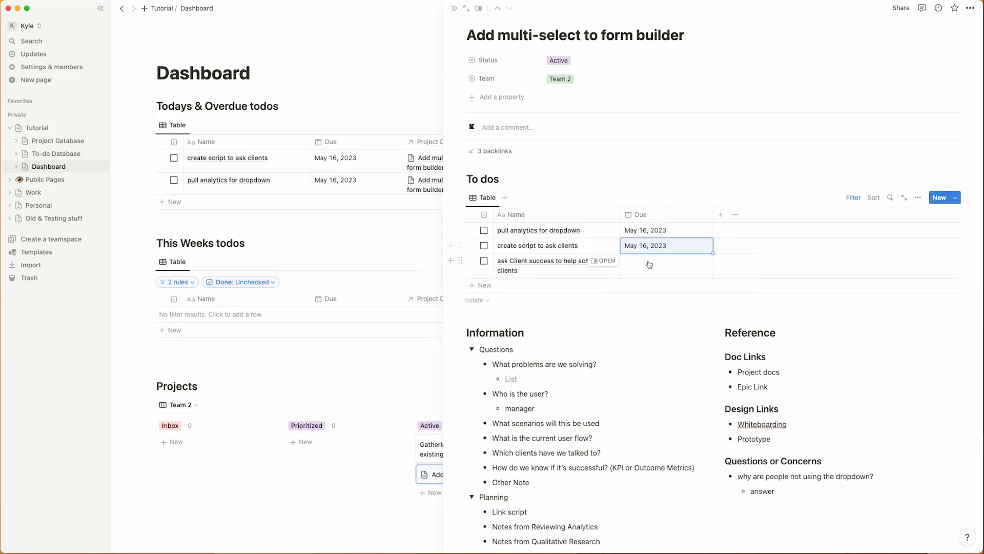
Step: Set the due date of "ask Client success to help schedule clients" to May 17, 2023 and close the project page
{"action": "left_click", "coordinate": [649, 264]}
{"action": "left_click", "coordinate": [683, 365]}
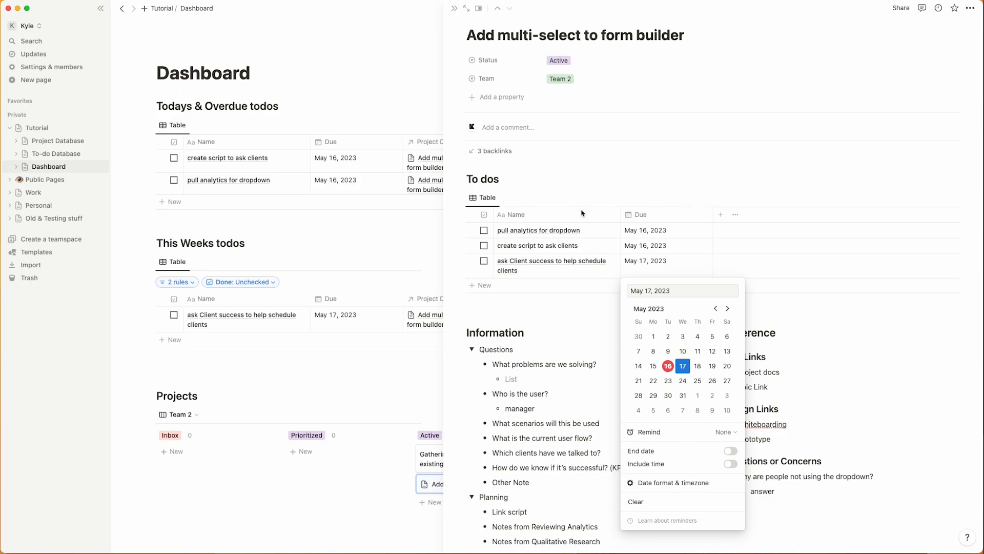
{"action": "key", "text": "Escape"}
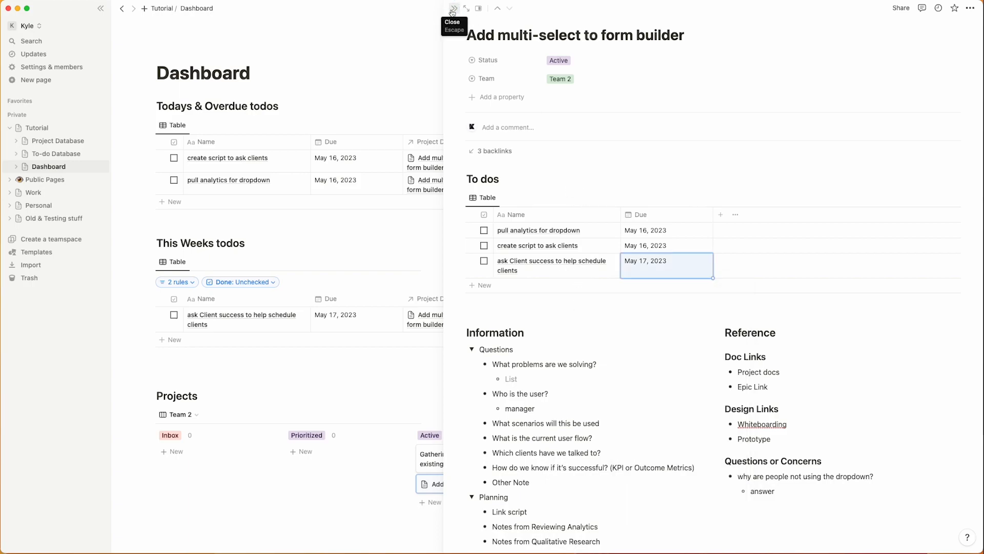
{"action": "left_click", "coordinate": [454, 11]}
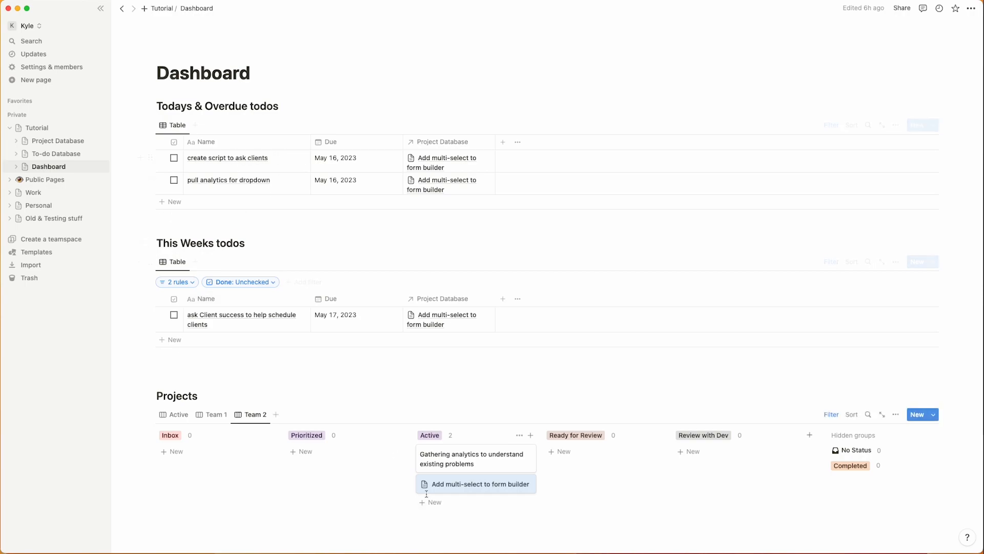
Step: Reopen the "Add multi-select to form builder" project to review its to-dos and notes, and close it
{"action": "left_click", "coordinate": [518, 484]}
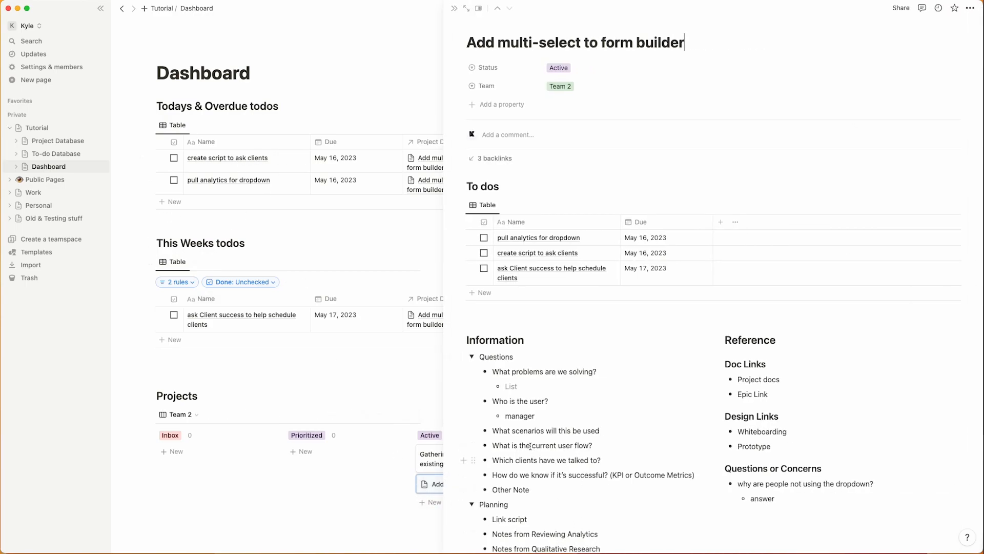
{"action": "scroll", "coordinate": [575, 525], "scroll_direction": "down", "scroll_amount": 3}
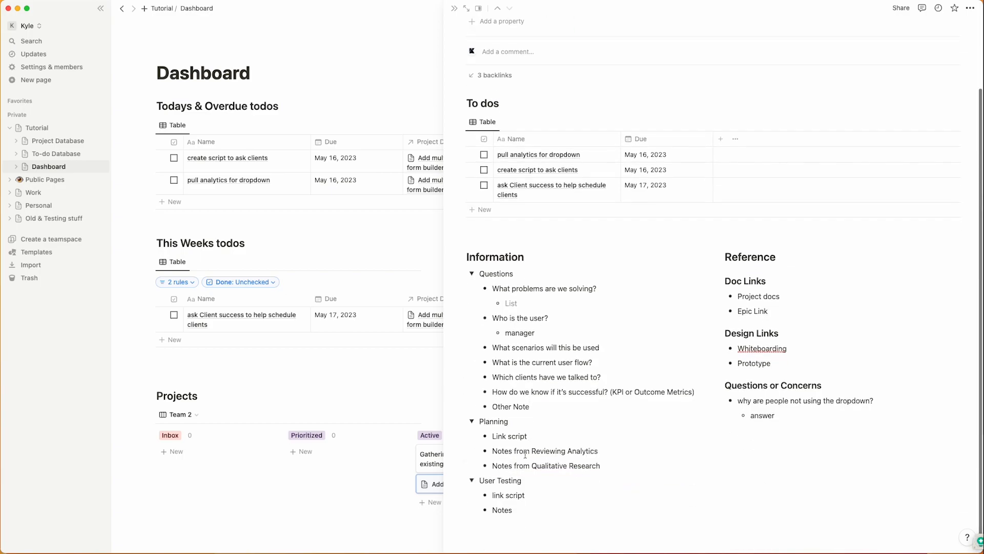
{"action": "left_click", "coordinate": [454, 8]}
Step: Mark "create script to ask clients" as done and reschedule "pull analytics for dropdown" to May 17, 2023
{"action": "left_click", "coordinate": [175, 158]}
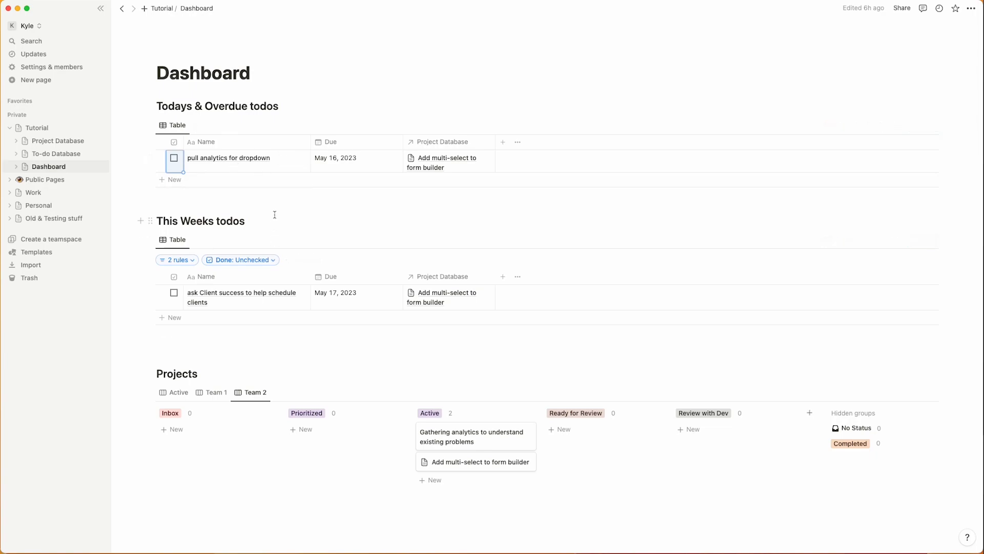
{"action": "scroll", "coordinate": [275, 215], "scroll_direction": "up", "scroll_amount": 1}
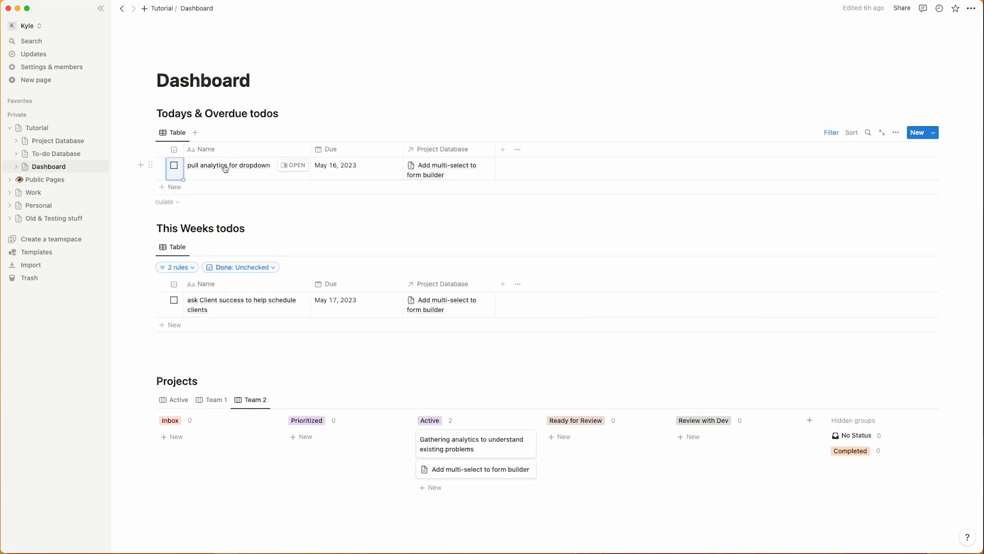
{"action": "left_click", "coordinate": [344, 166]}
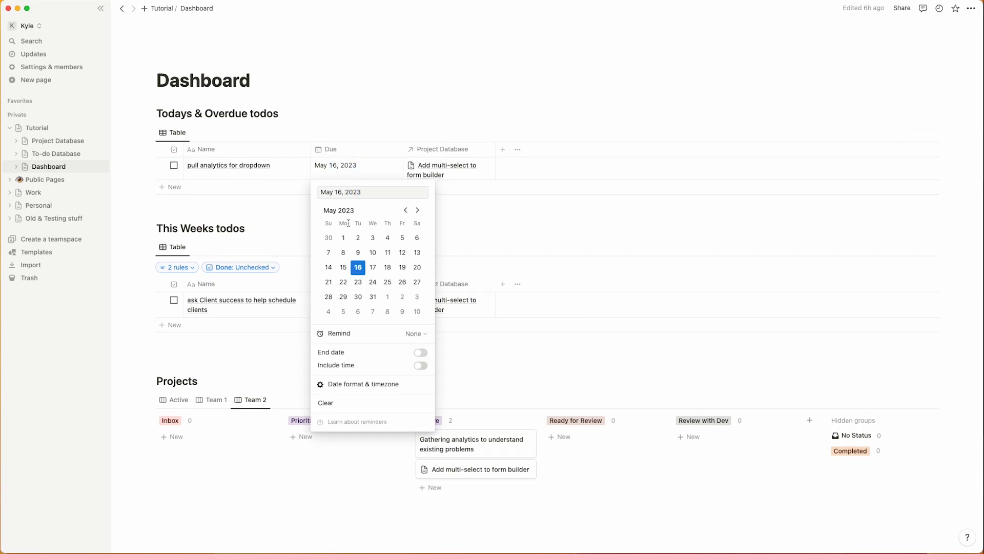
{"action": "left_click", "coordinate": [372, 268]}
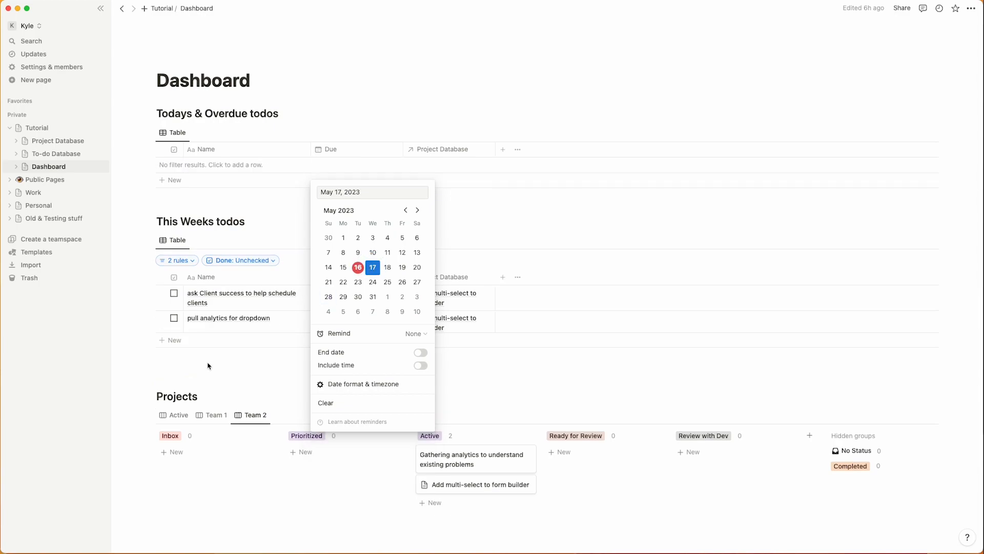
{"action": "left_click", "coordinate": [218, 370]}
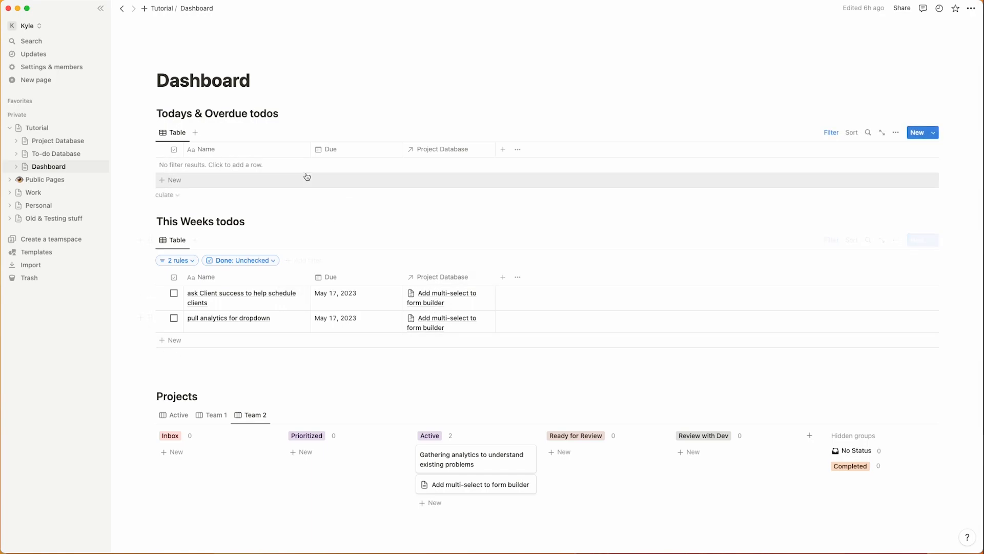
Step: Add a to-do named "Review my email" to the Todays & Overdue todos table
{"action": "left_click", "coordinate": [186, 177]}
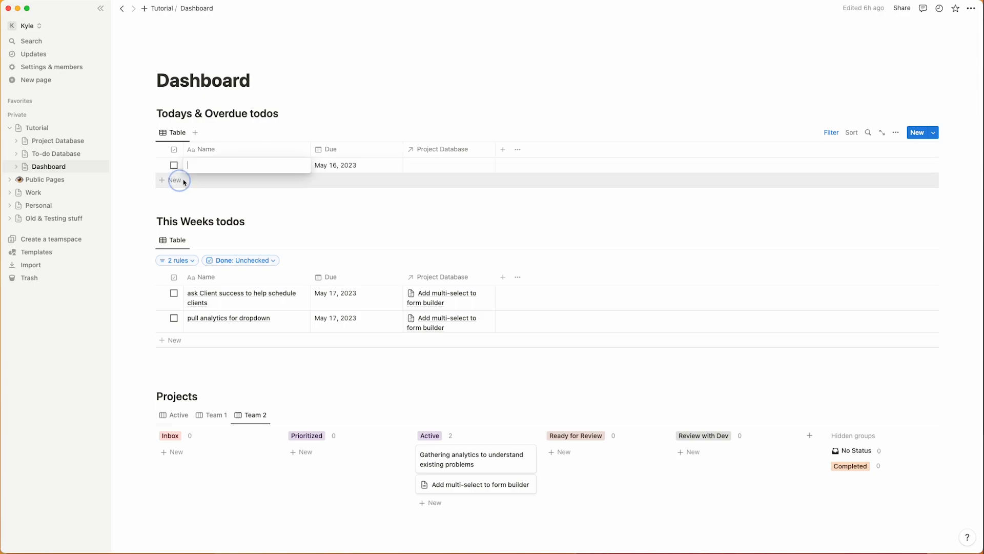
{"action": "type", "text": "Review my email"}
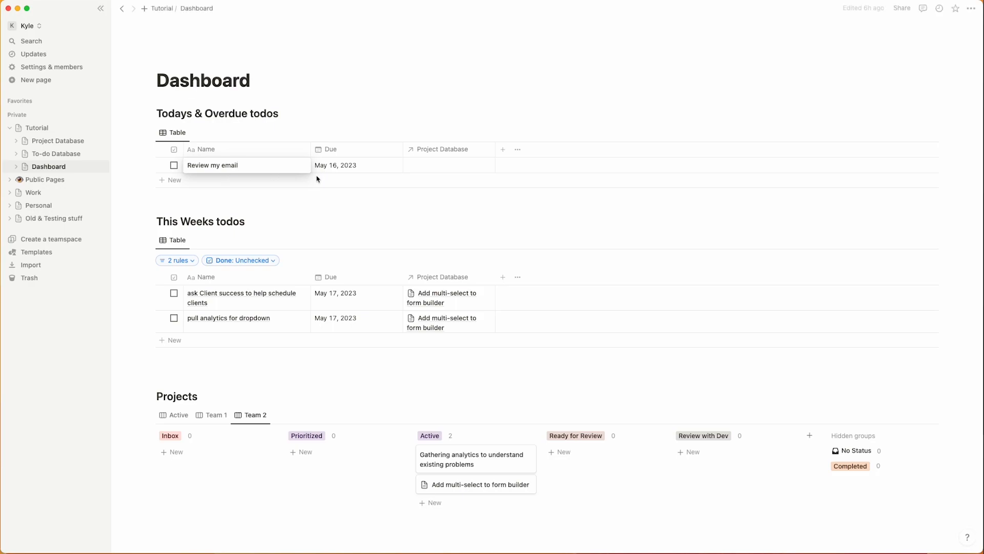
{"action": "key", "text": "Escape"}
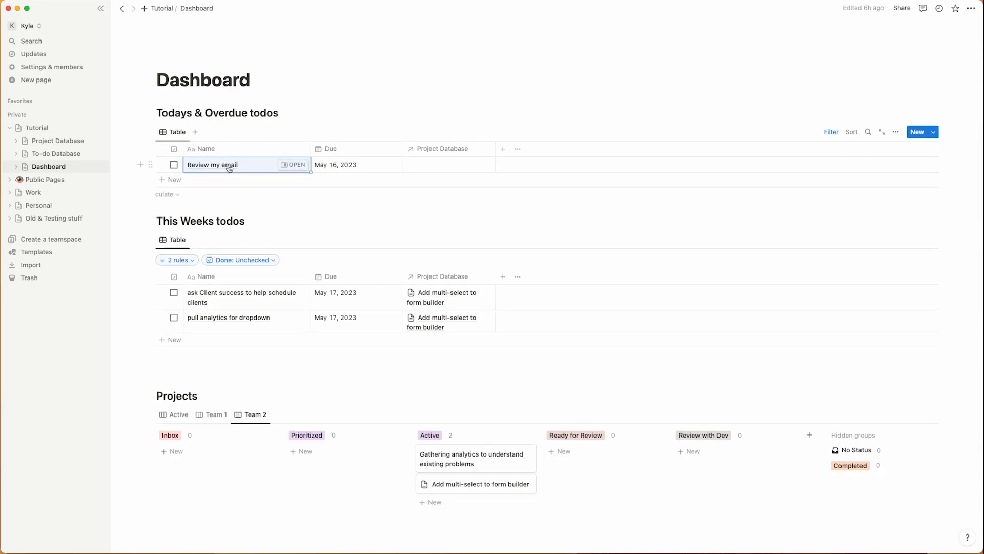
Step: Reschedule "Review my email" to May 17, 2023 and mark it as done in This Weeks todos
{"action": "left_click", "coordinate": [331, 165]}
{"action": "left_click", "coordinate": [374, 264]}
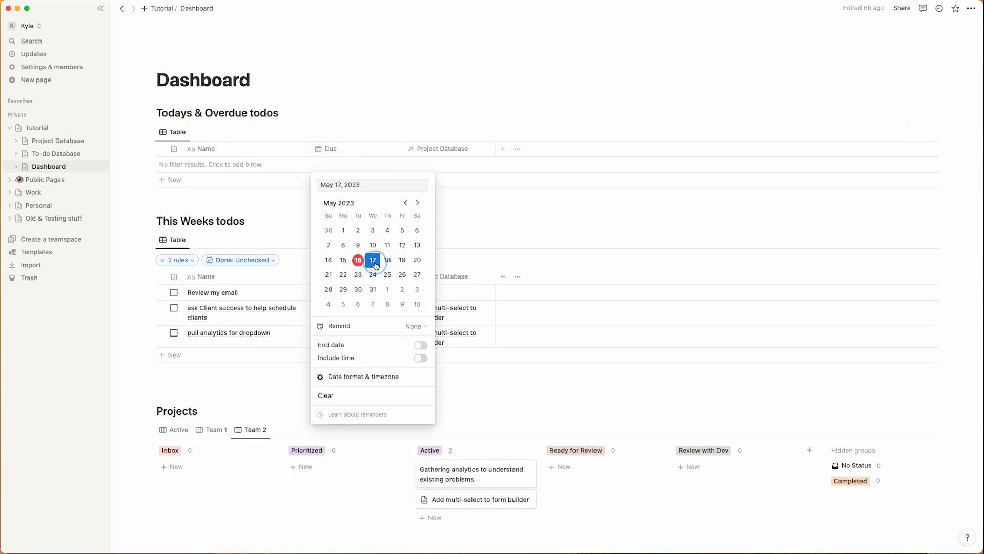
{"action": "left_click", "coordinate": [338, 160]}
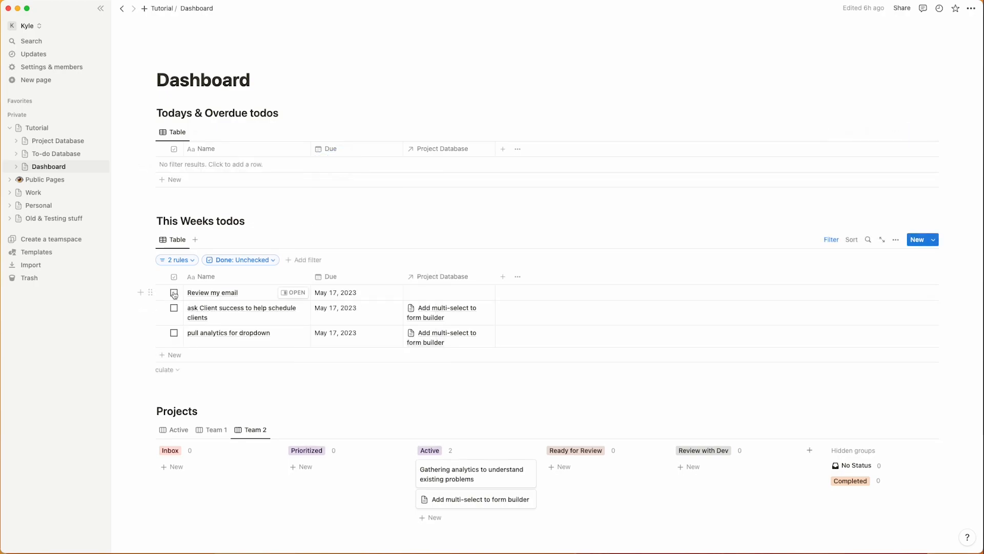
{"action": "left_click", "coordinate": [174, 292]}
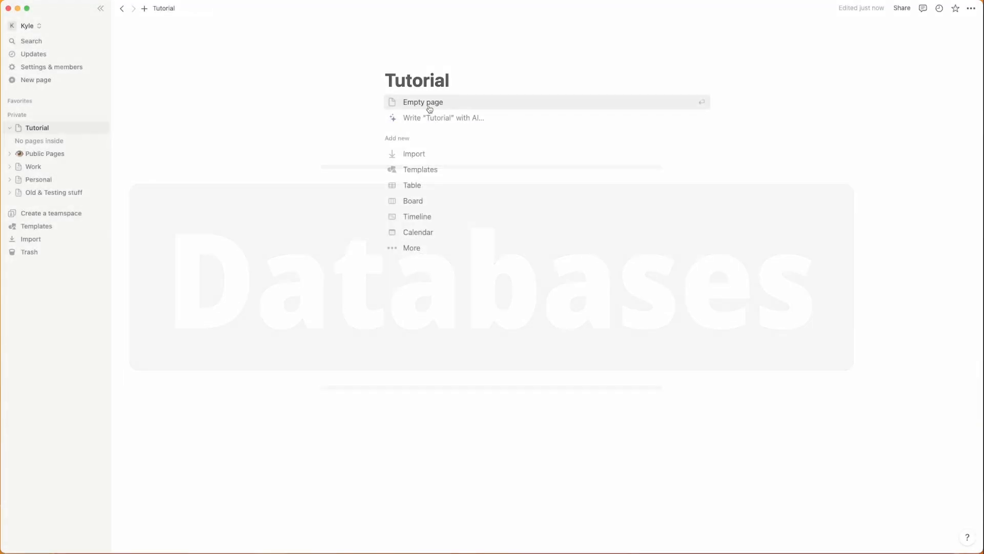
Step: Create a subpage named "Project Database" inside the Tutorial page and set it up as a table with a new database
{"action": "left_click", "coordinate": [428, 106]}
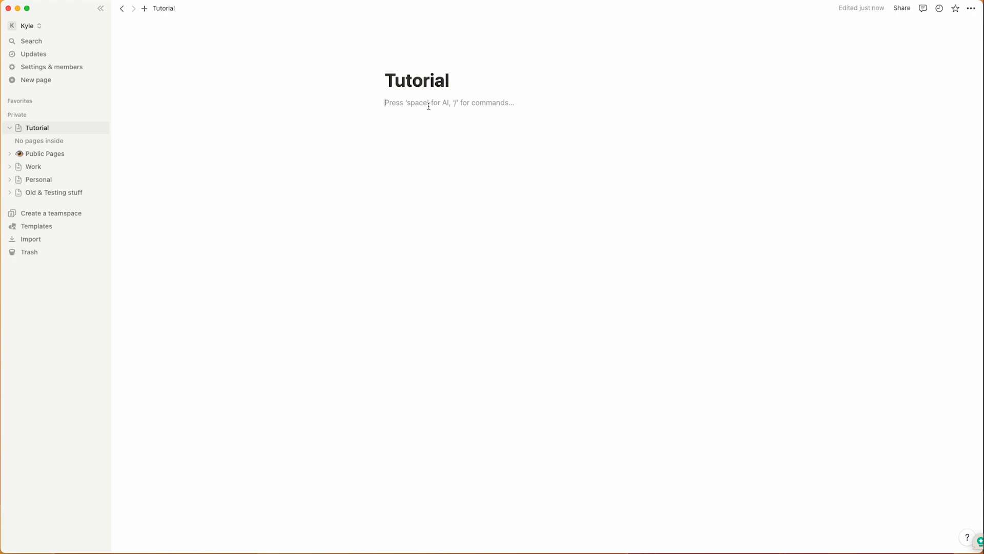
{"action": "type", "text": "/"}
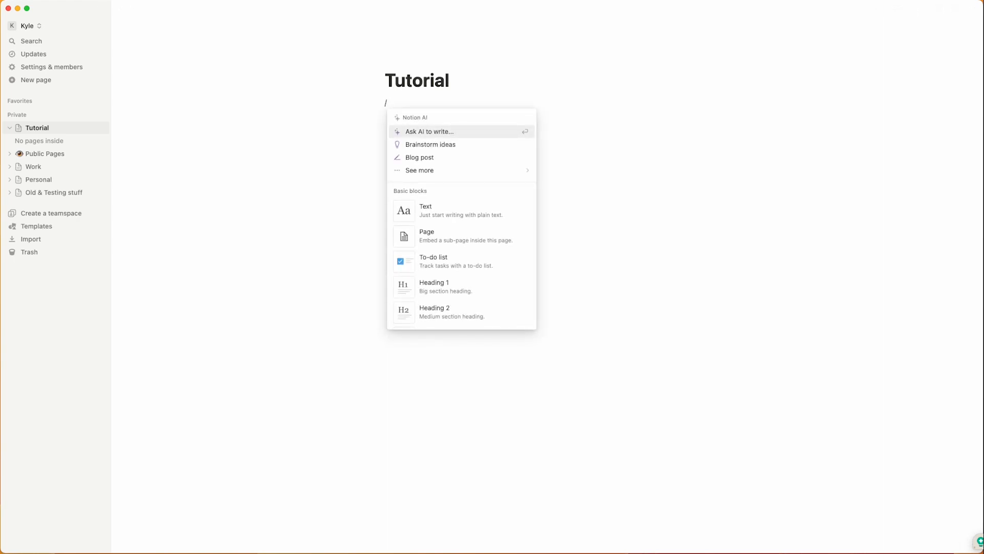
{"action": "type", "text": "page"}
{"action": "key", "text": "Return"}
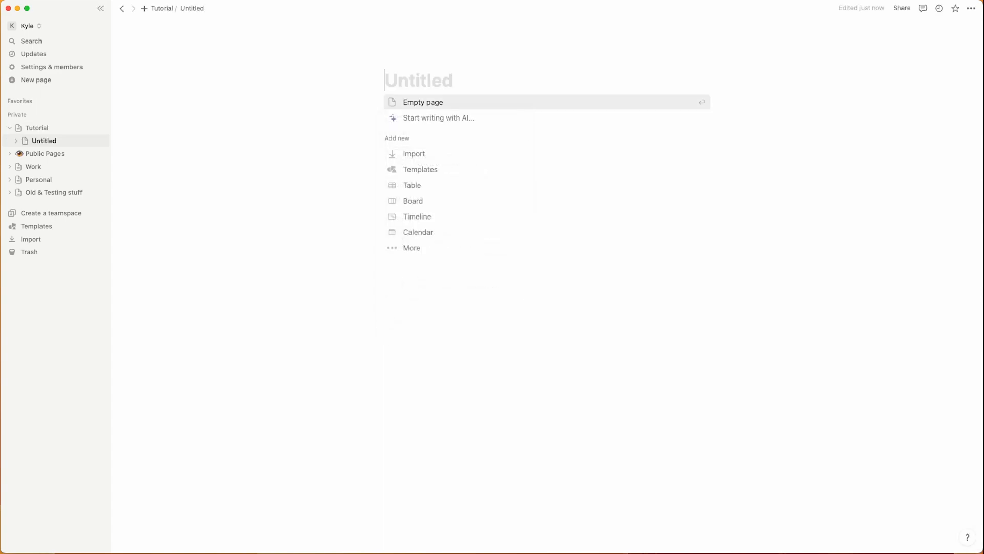
{"action": "type", "text": "Project Database"}
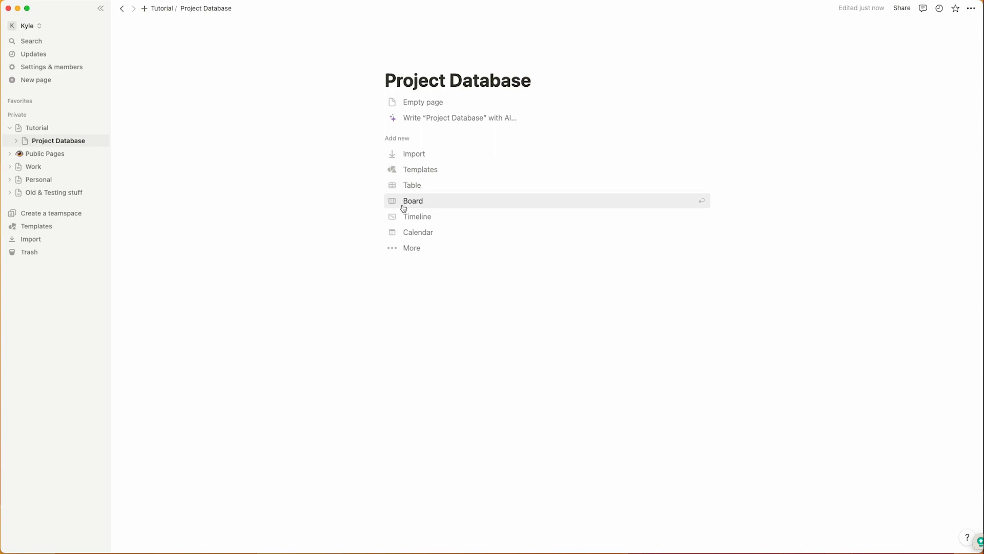
{"action": "left_click", "coordinate": [408, 186]}
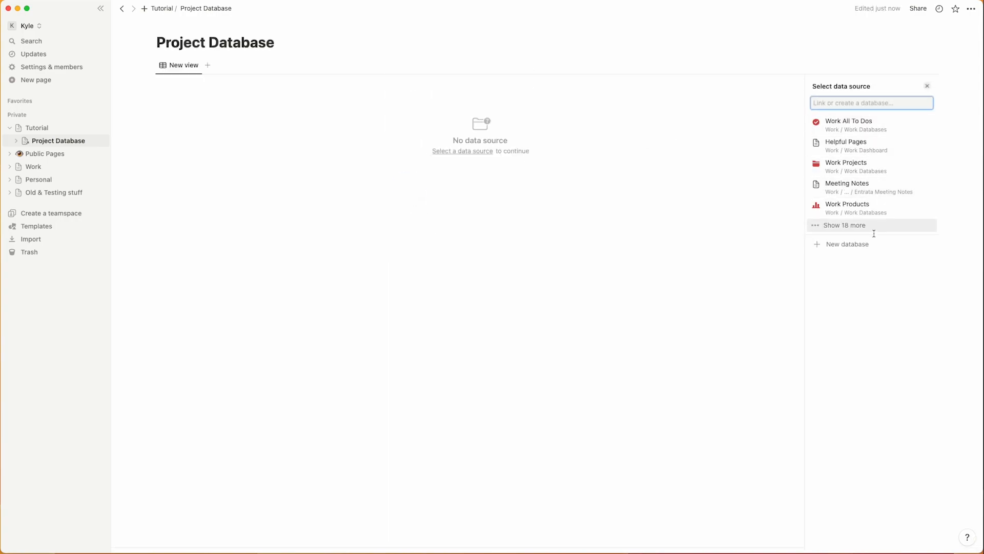
{"action": "left_click", "coordinate": [846, 245]}
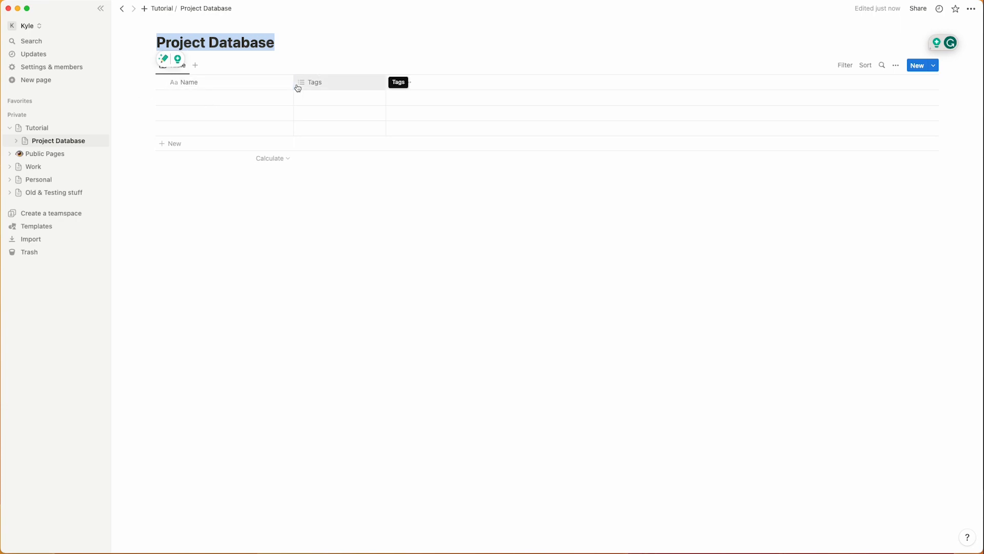
Step: Widen the Name column and name the first project "Redesign login screen"
{"action": "left_click_drag", "start_coordinate": [293, 81], "coordinate": [322, 81]}
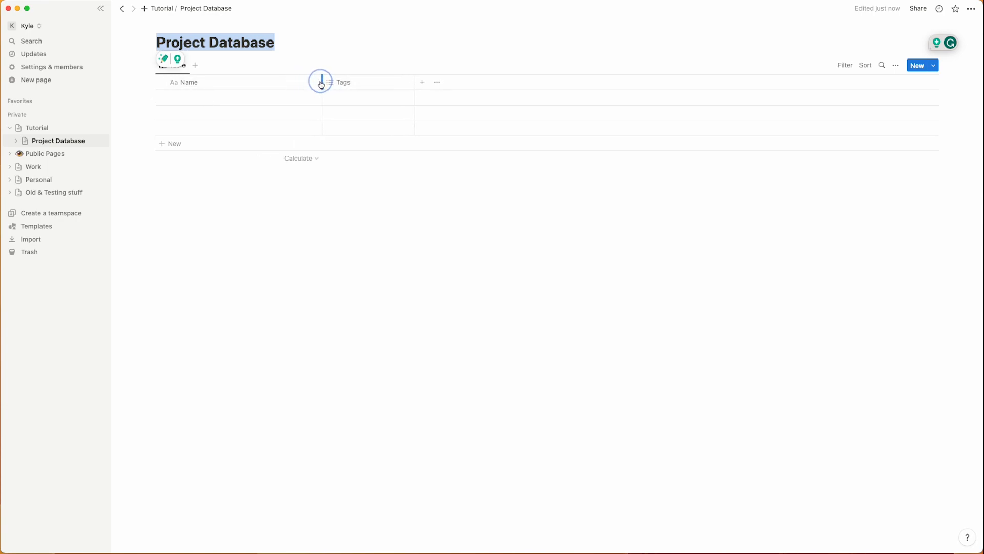
{"action": "left_click", "coordinate": [215, 98]}
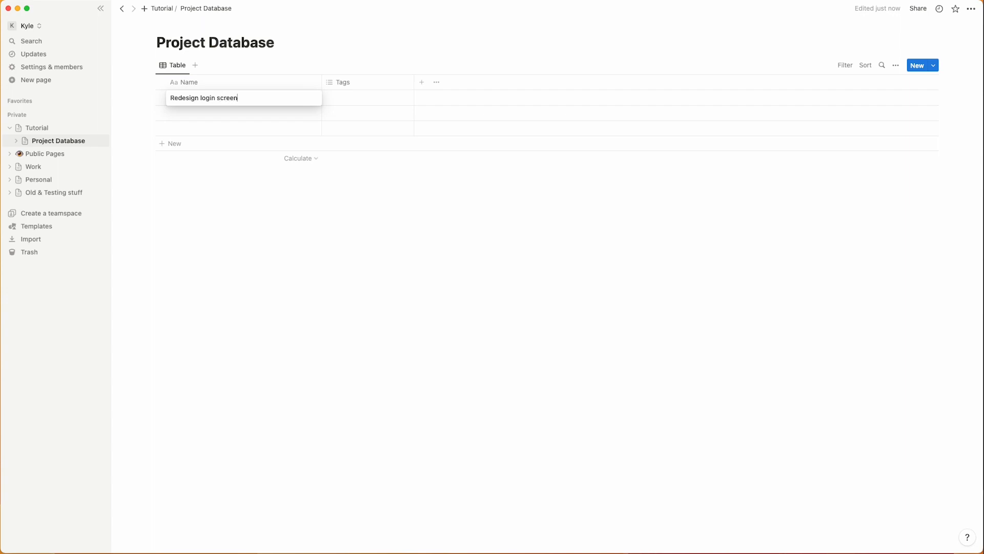
Step: Rename the Tags property to "Status"
{"action": "left_click", "coordinate": [345, 82]}
{"action": "left_click", "coordinate": [357, 99]}
{"action": "double_click", "coordinate": [357, 99]}
{"action": "type", "text": "Status"}
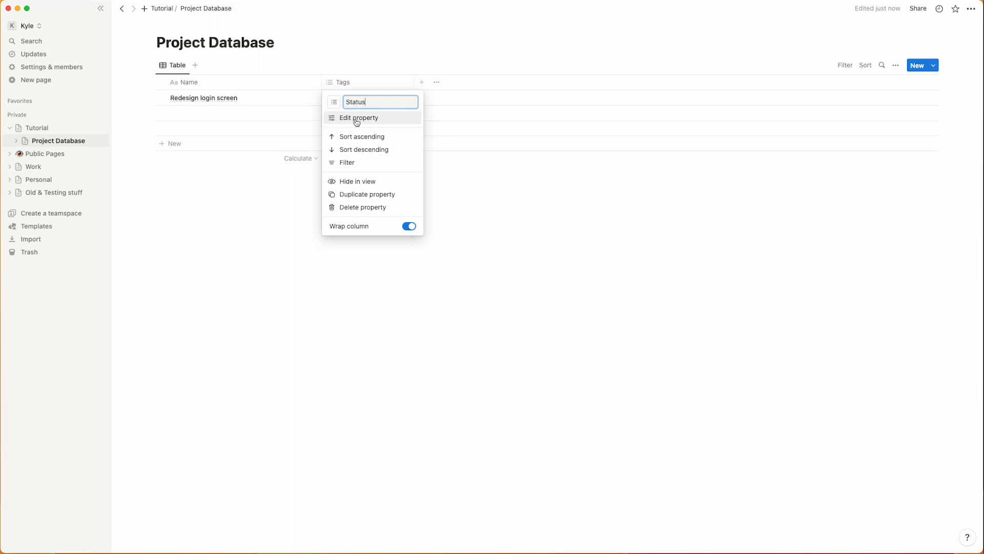
{"action": "key", "text": "Return"}
Step: Create the Status options Inbox, Prioritized, Active, Ready for Review, Review with Dev and Completed in the "Redesign login screen" row
{"action": "left_click", "coordinate": [374, 97]}
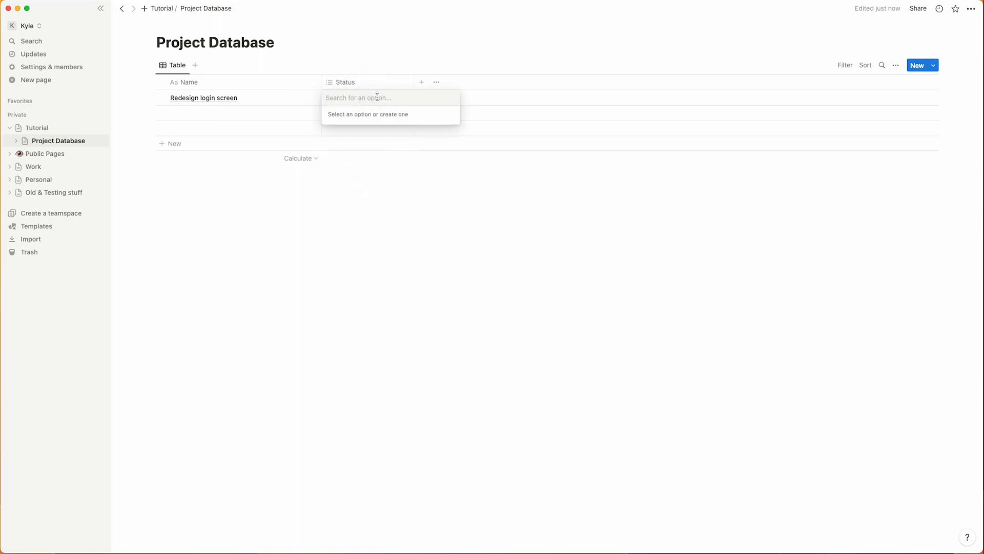
{"action": "type", "text": "Inbox"}
{"action": "key", "text": "Return"}
{"action": "type", "text": "Prio"}
{"action": "type", "text": "ritized"}
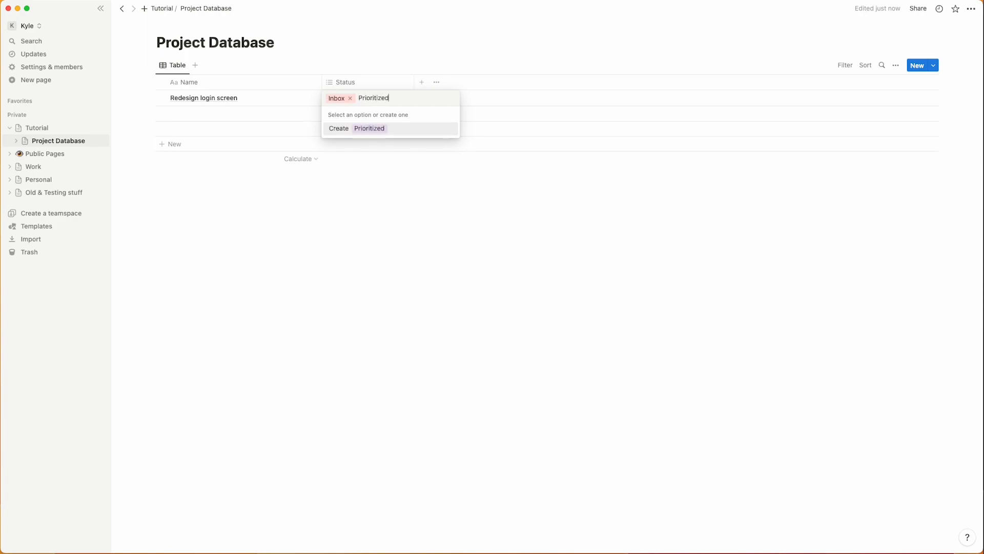
{"action": "key", "text": "Return"}
{"action": "type", "text": "Active"}
{"action": "key", "text": "Return"}
{"action": "type", "text": "Ready for Review"}
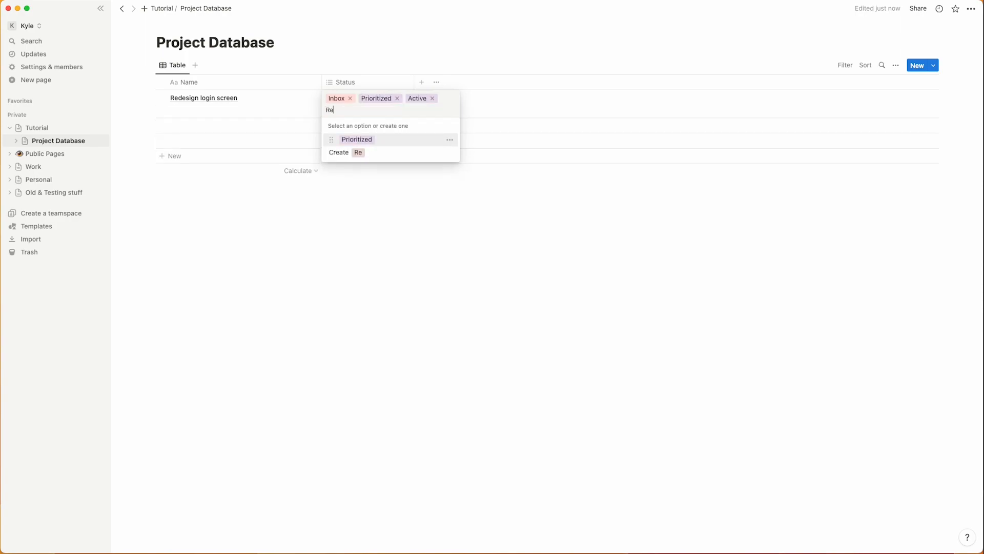
{"action": "key", "text": "Return"}
{"action": "type", "text": "Revi"}
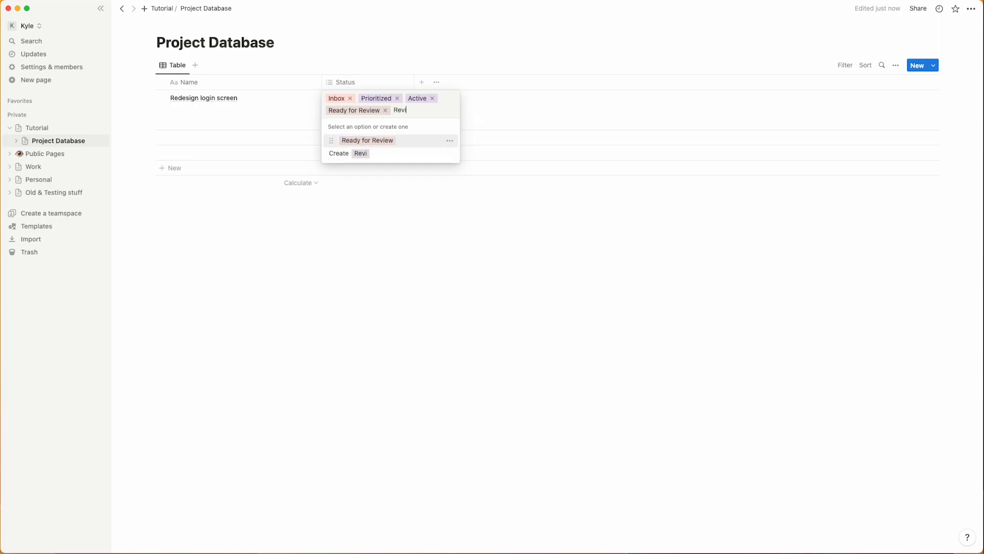
{"action": "type", "text": "ew with Dev"}
{"action": "key", "text": "Return"}
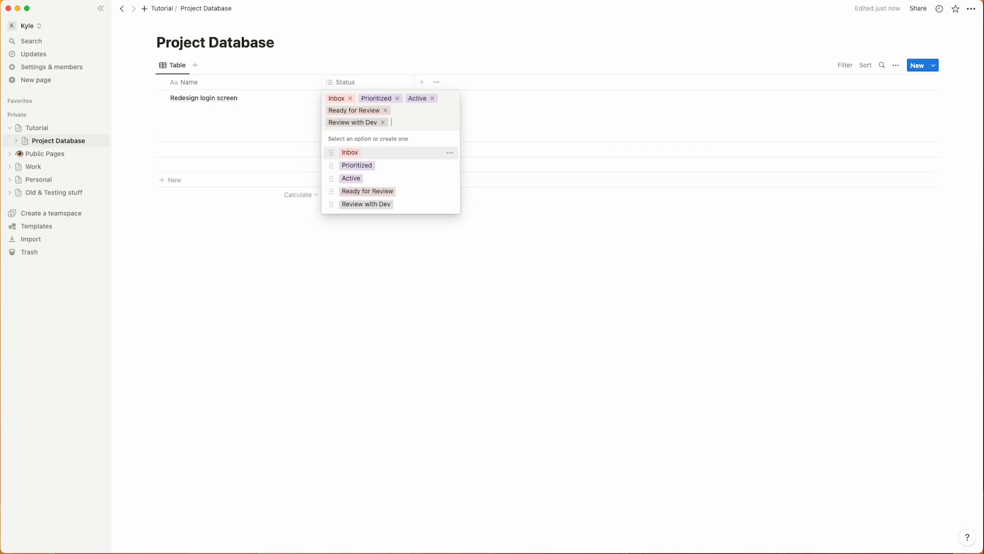
{"action": "type", "text": "Completed"}
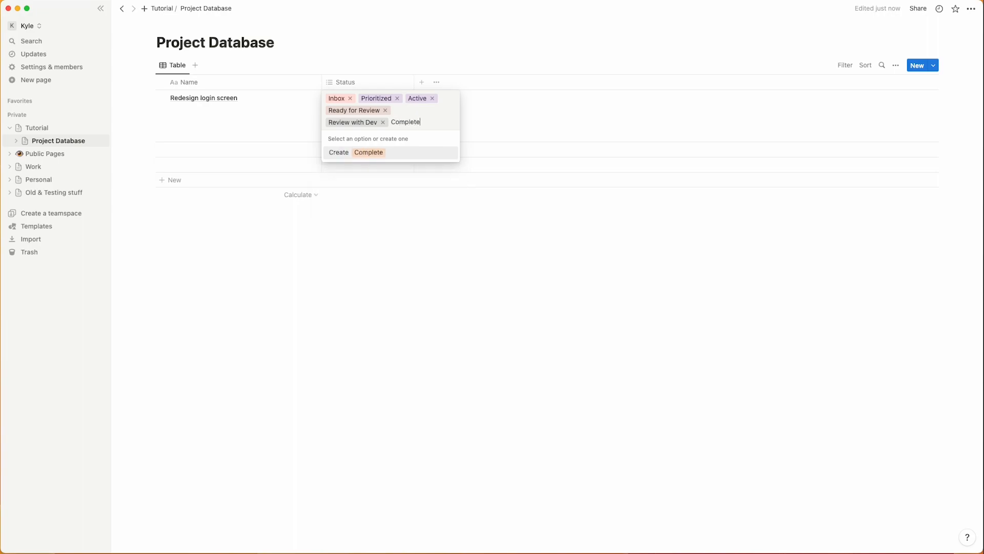
{"action": "key", "text": "Return"}
{"action": "left_click", "coordinate": [379, 79]}
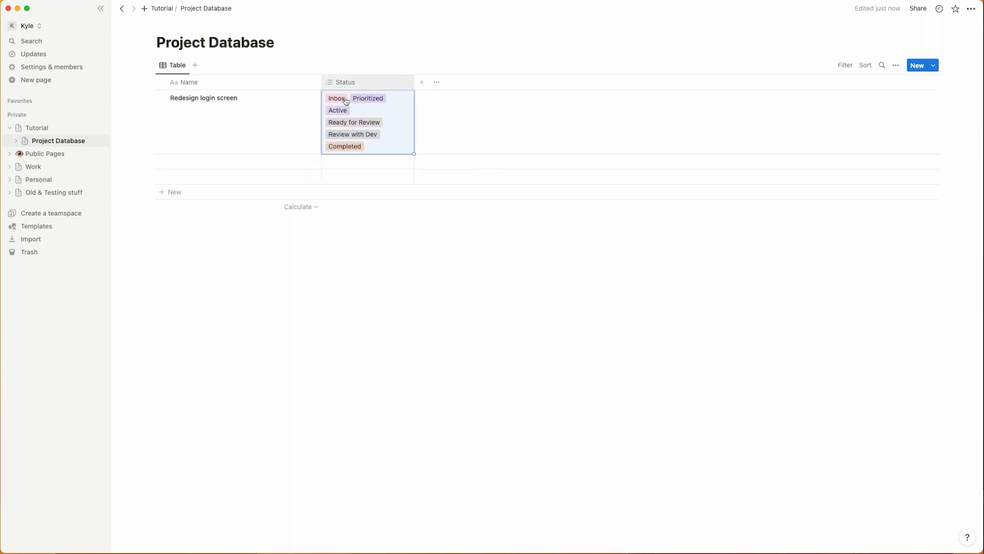
Step: Change the Status property's type to Select and set the status of "Redesign login screen" to Active
{"action": "left_click", "coordinate": [360, 82]}
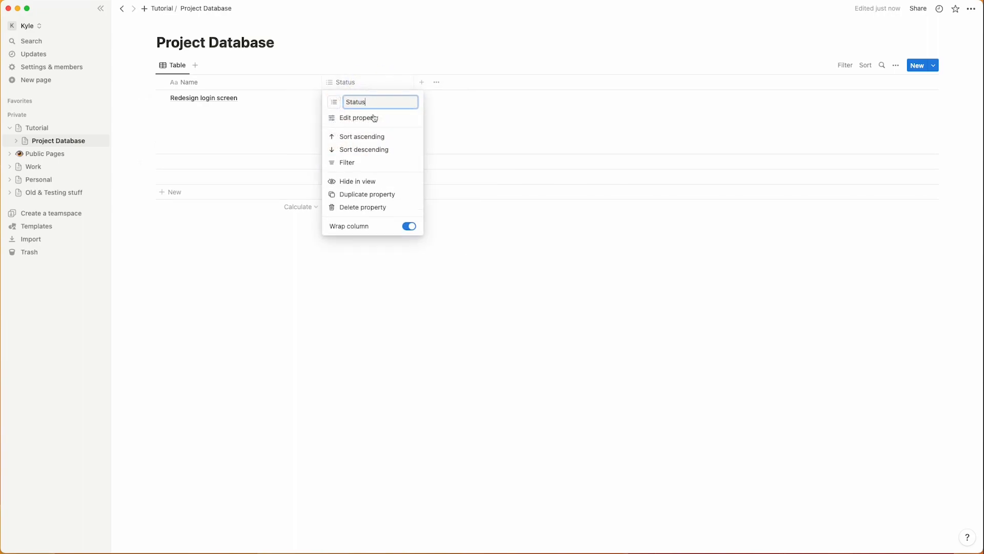
{"action": "left_click", "coordinate": [369, 119]}
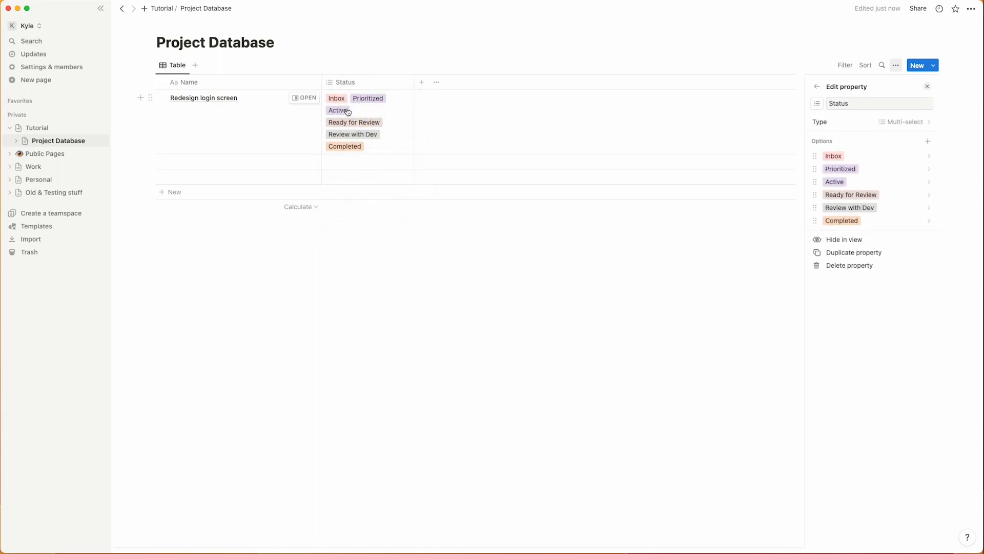
{"action": "left_click", "coordinate": [912, 124]}
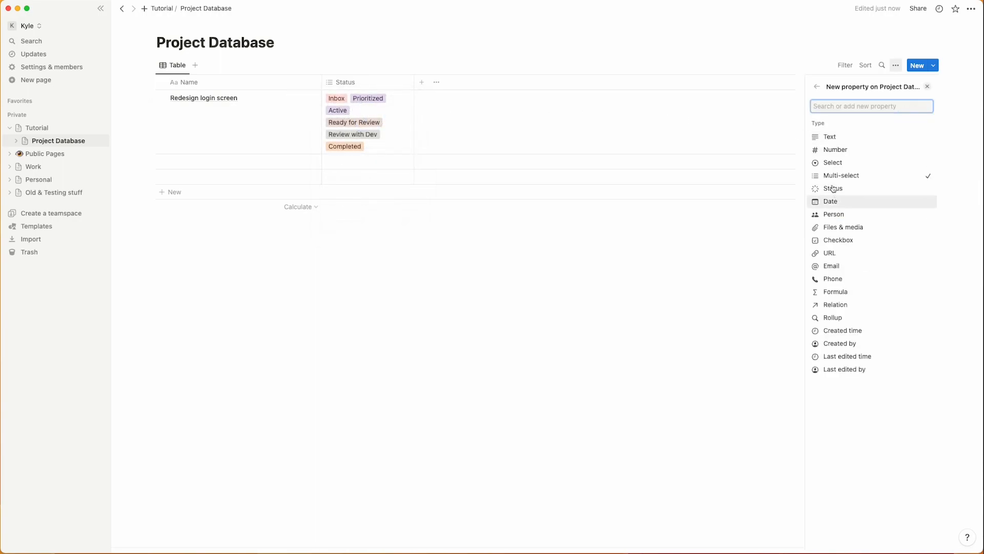
{"action": "left_click", "coordinate": [836, 165]}
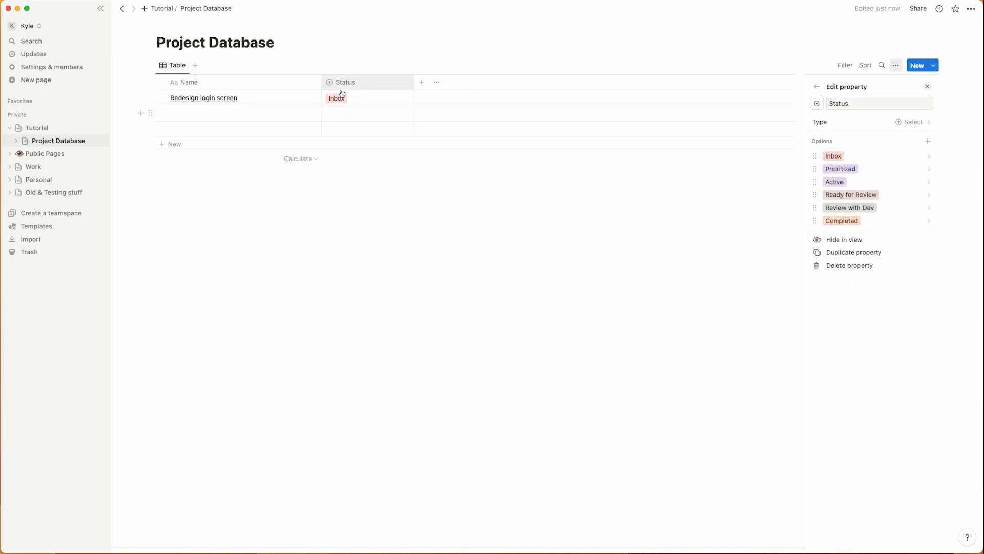
{"action": "left_click", "coordinate": [356, 98]}
{"action": "left_click", "coordinate": [352, 154]}
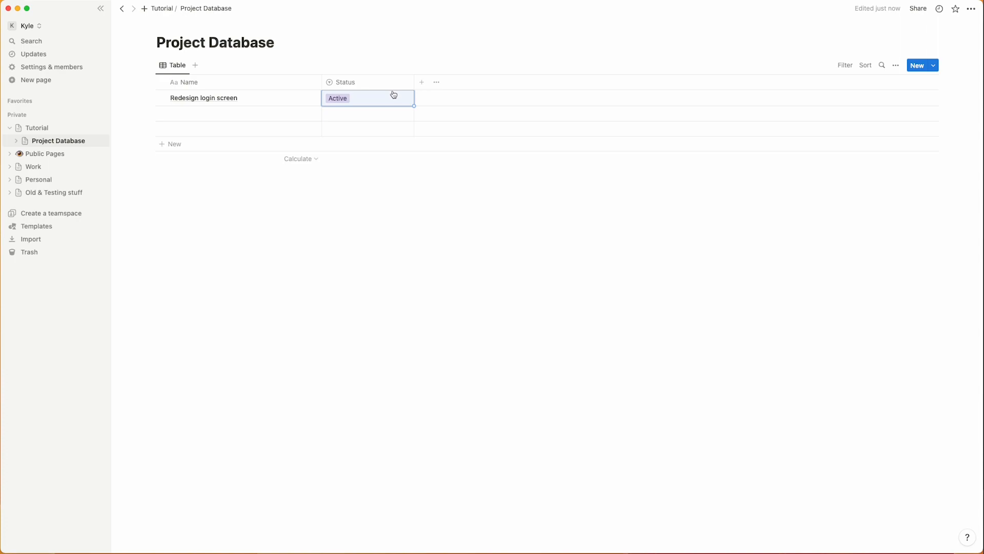
Step: Add a Select property named "Team" and assign a new option "Team 1" to "Redesign login screen"
{"action": "left_click", "coordinate": [421, 82]}
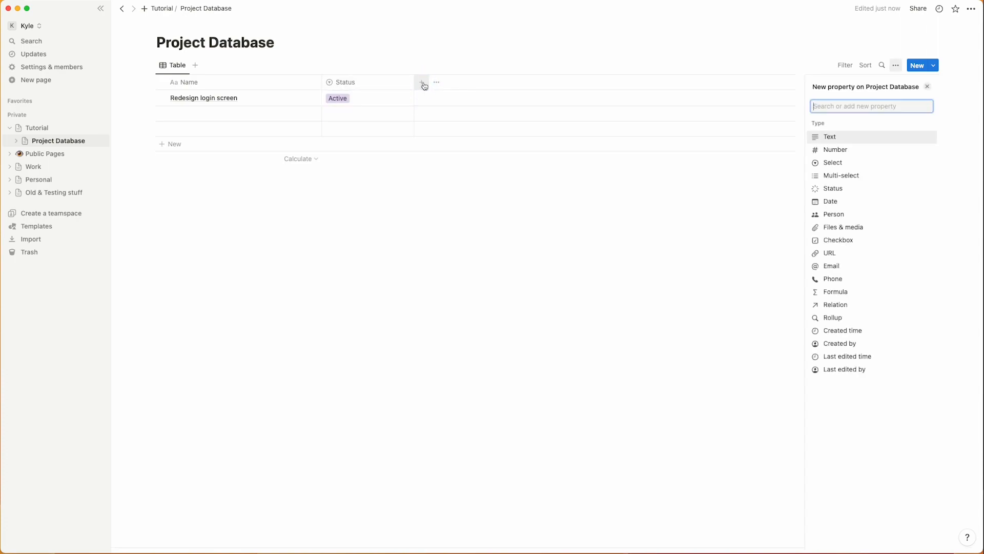
{"action": "left_click", "coordinate": [833, 163]}
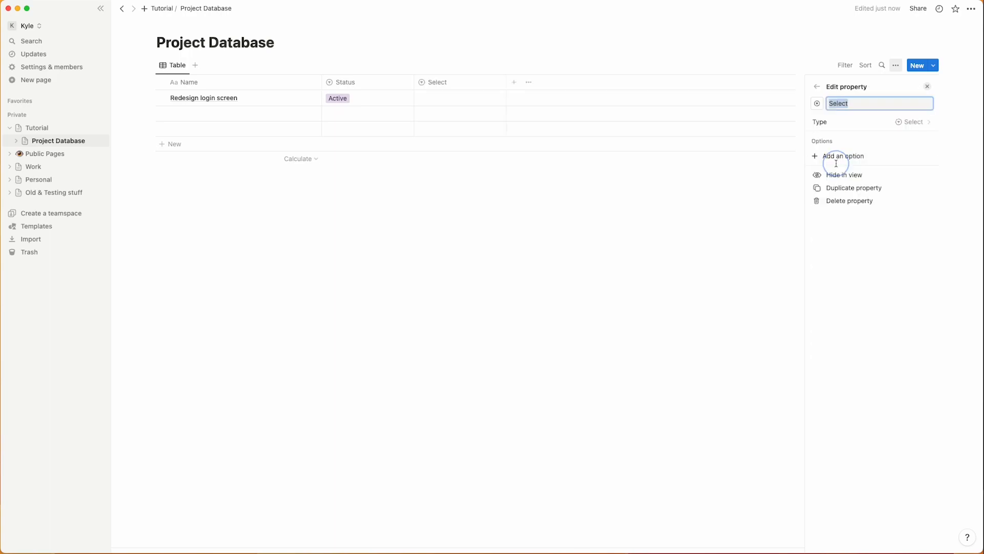
{"action": "type", "text": "Team"}
{"action": "left_click", "coordinate": [464, 98]}
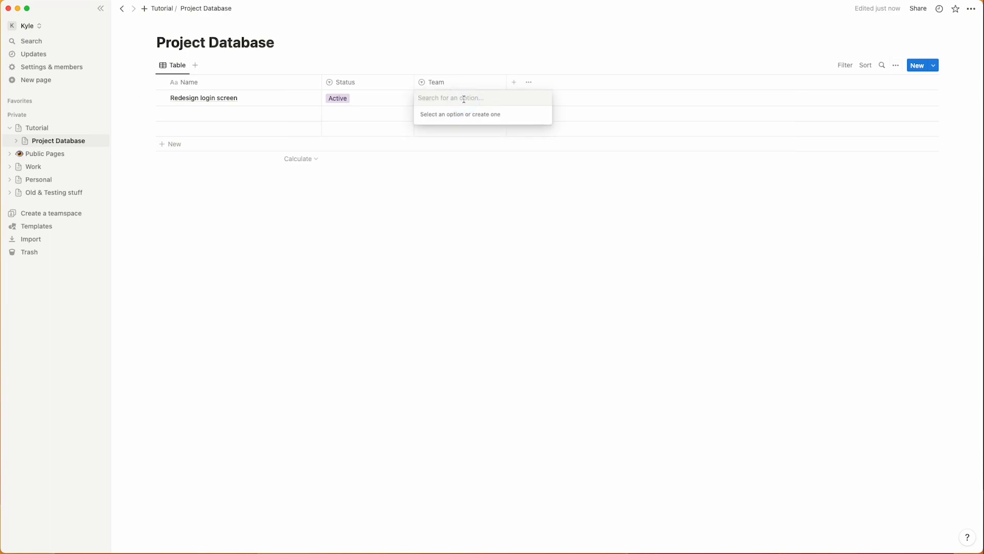
{"action": "type", "text": "Team"}
{"action": "key", "text": "Return"}
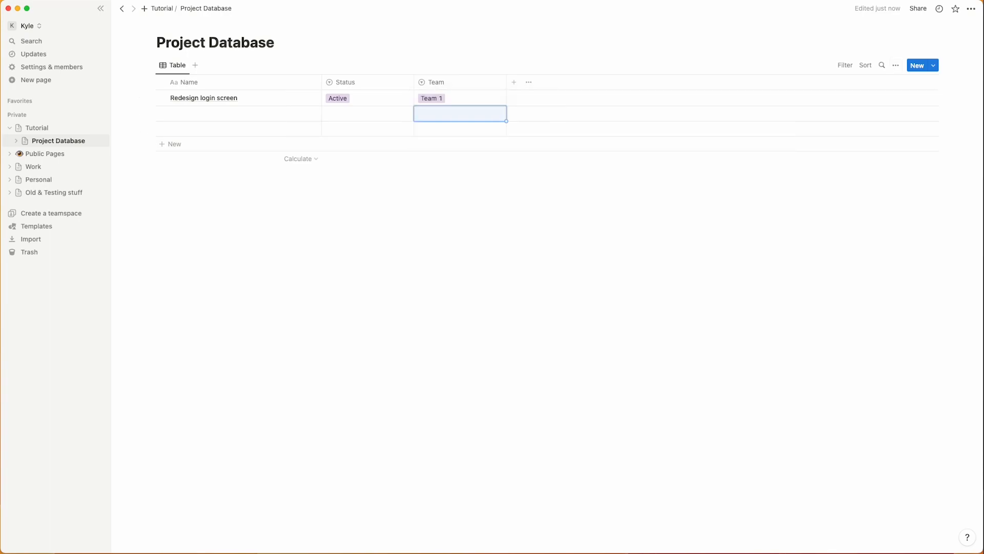
Step: Add the project "Gathering analytics to understand existing problems" with status Active and a new team option "Team 2"
{"action": "left_click", "coordinate": [197, 116]}
{"action": "type", "text": "G"}
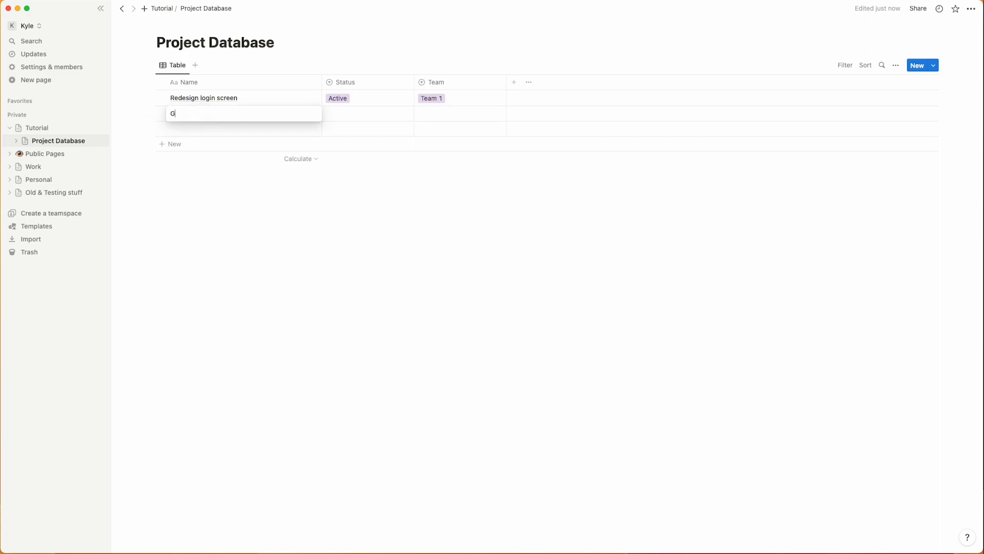
{"action": "type", "text": "athering analytics to understand existing problems"}
{"action": "key", "text": "Tab"}
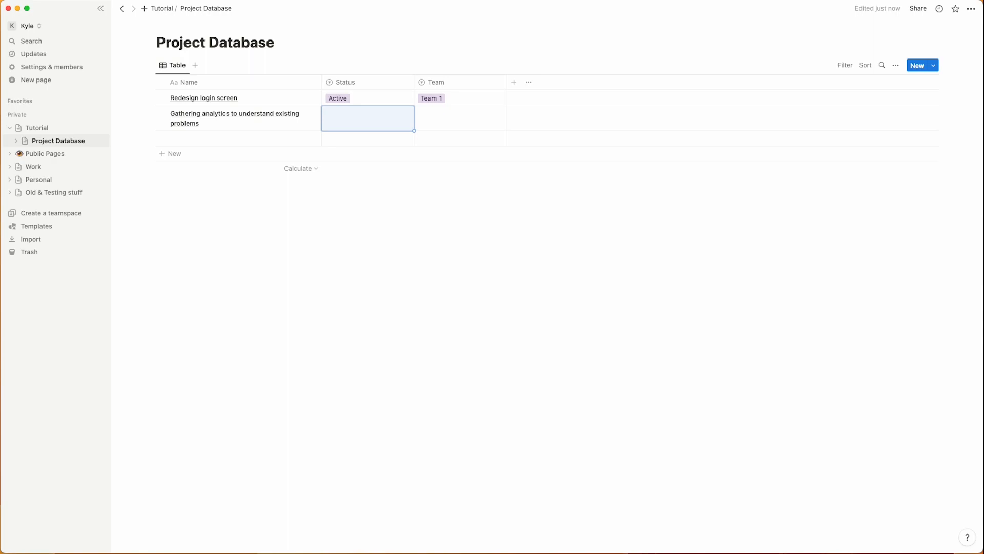
{"action": "left_click", "coordinate": [336, 121]}
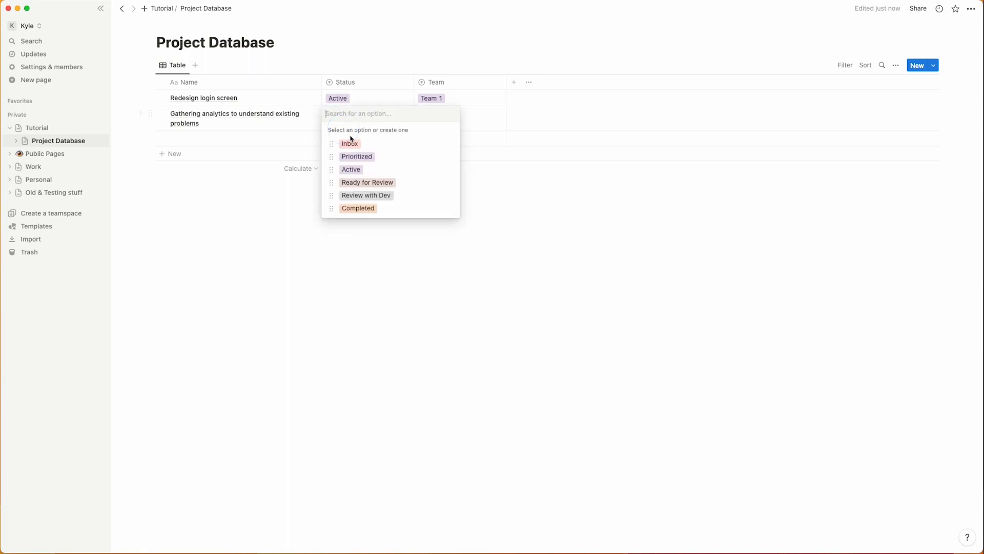
{"action": "left_click", "coordinate": [350, 168]}
{"action": "left_click", "coordinate": [429, 124]}
{"action": "type", "text": "Team 2"}
{"action": "key", "text": "Return"}
Step: Add the project "Redesign of modal for adding a to-do" with status Prioritized and team "Team 1"
{"action": "left_click", "coordinate": [225, 139]}
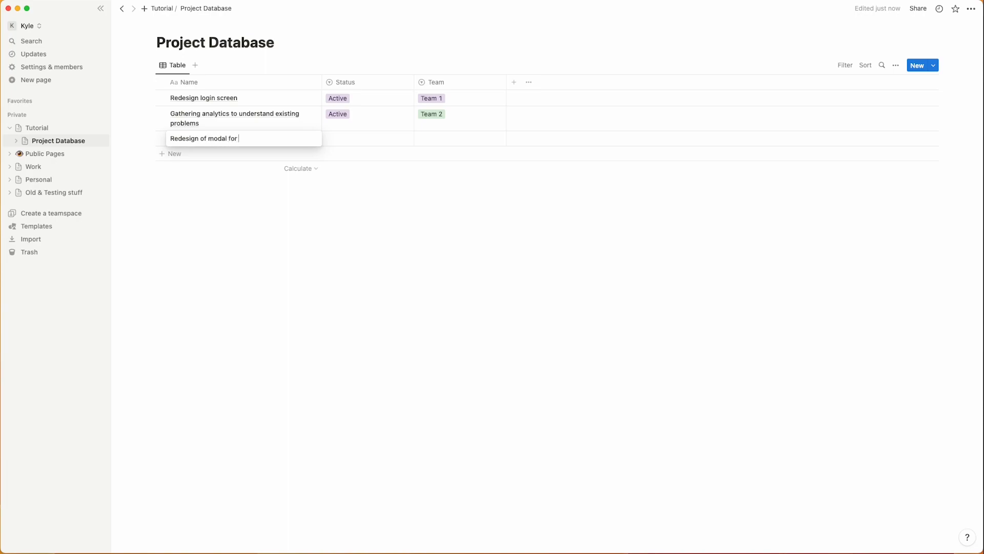
{"action": "key", "text": "Return"}
{"action": "left_click", "coordinate": [363, 139]}
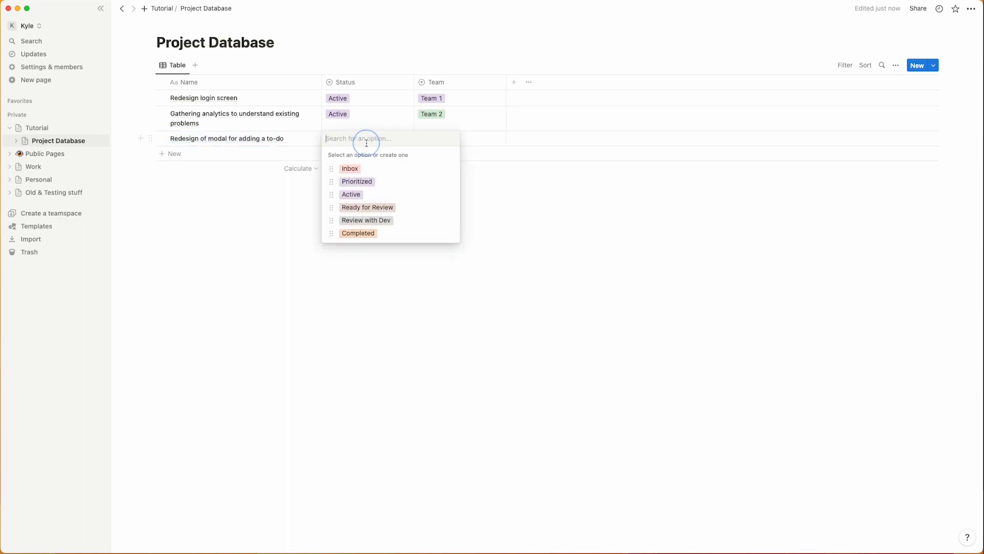
{"action": "left_click", "coordinate": [365, 181]}
{"action": "left_click", "coordinate": [436, 138]}
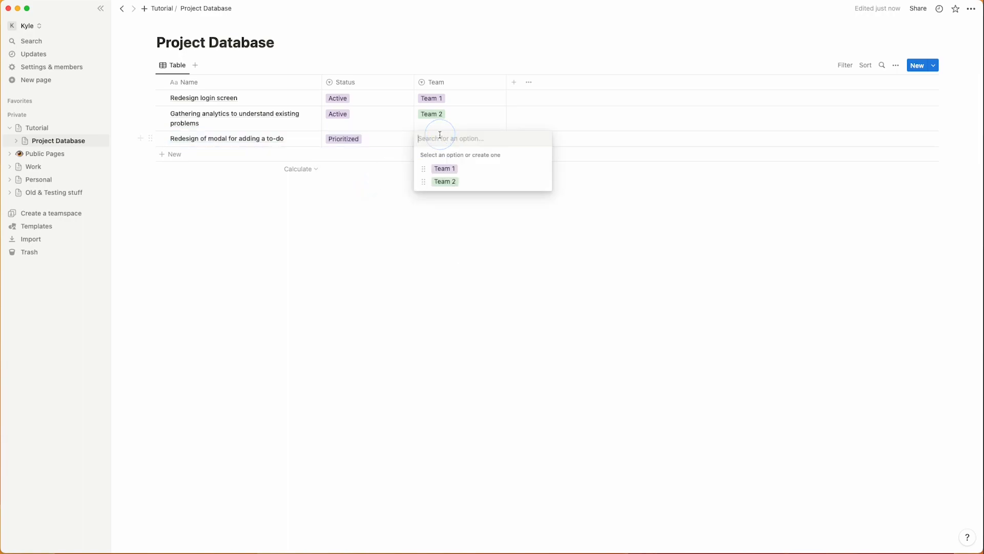
{"action": "left_click", "coordinate": [444, 169]}
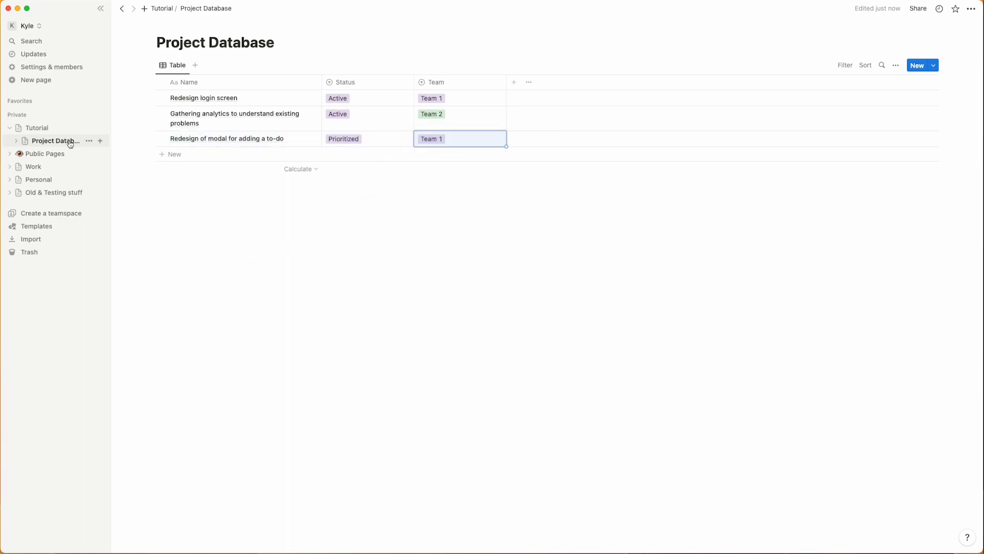
Step: Add a sub-page titled "To-do Database" to the Tutorial page and set it up as a table with a new database
{"action": "left_click", "coordinate": [48, 129]}
{"action": "left_click", "coordinate": [428, 114]}
{"action": "type", "text": "/"}
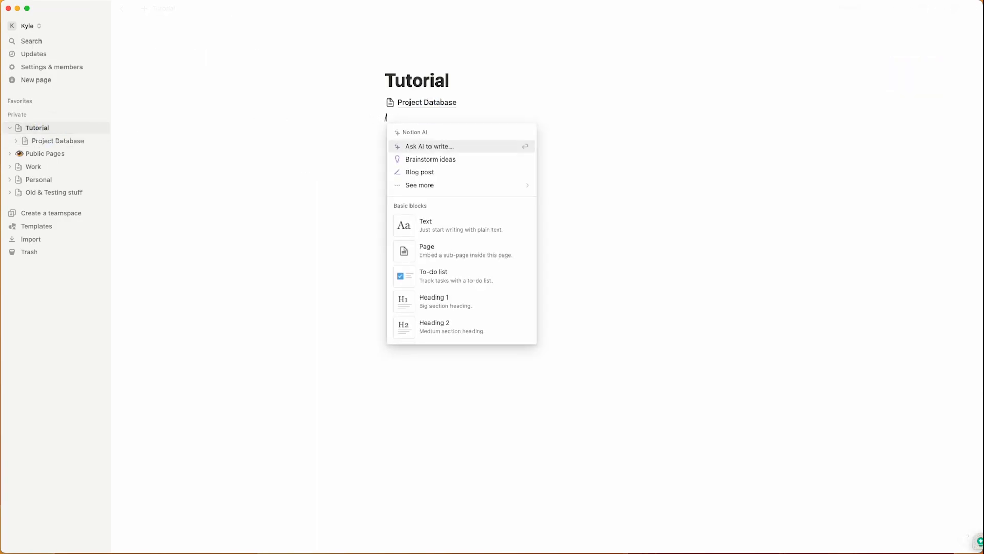
{"action": "type", "text": "page"}
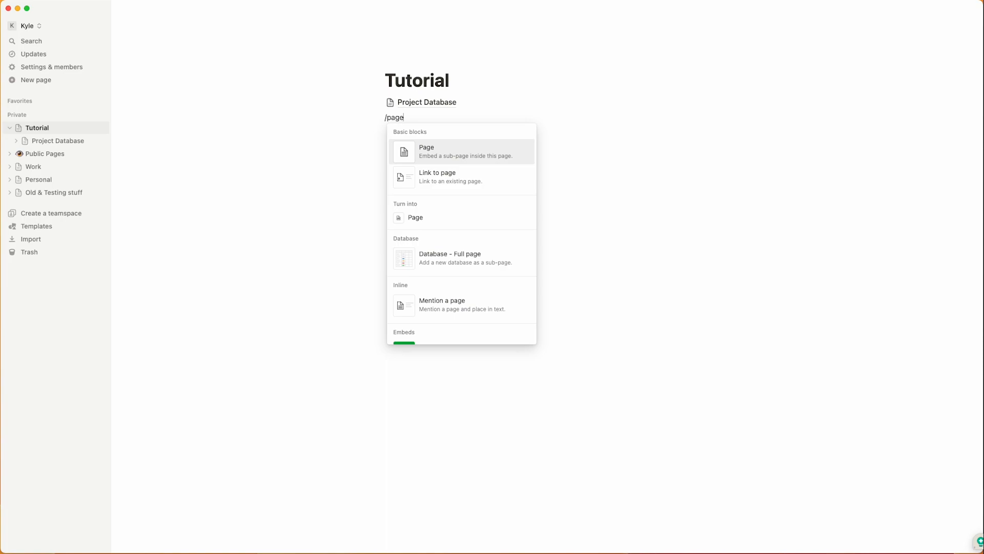
{"action": "key", "text": "Return"}
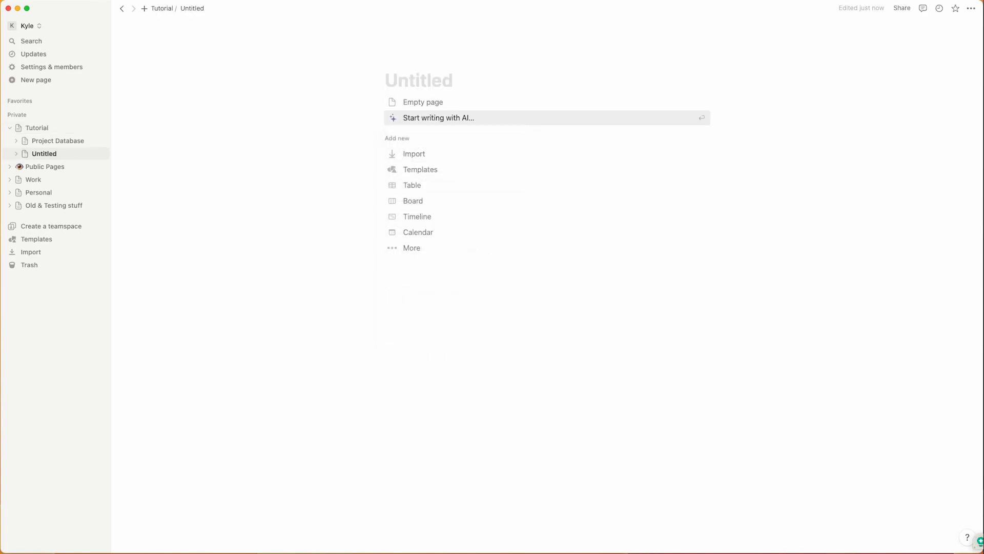
{"action": "type", "text": "To-do Database"}
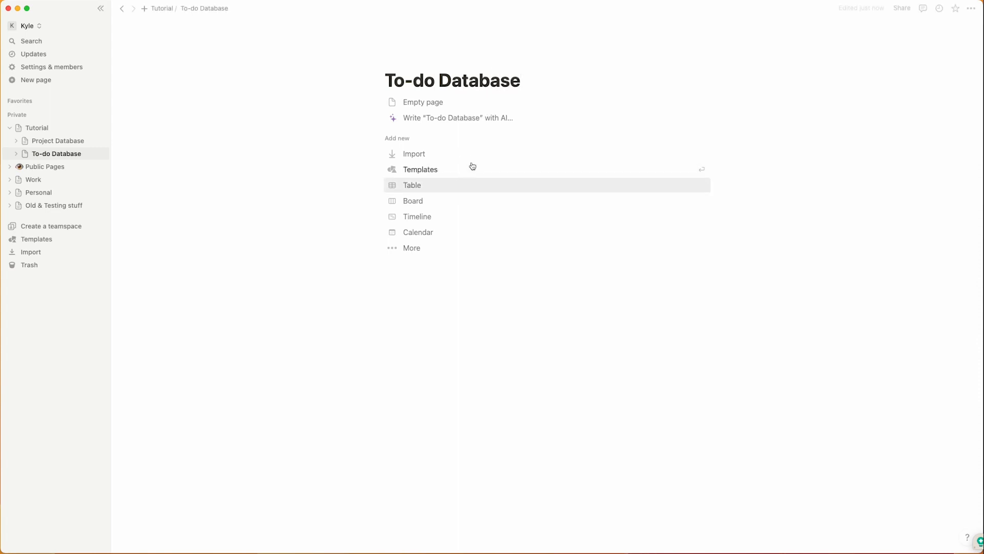
{"action": "left_click", "coordinate": [415, 189]}
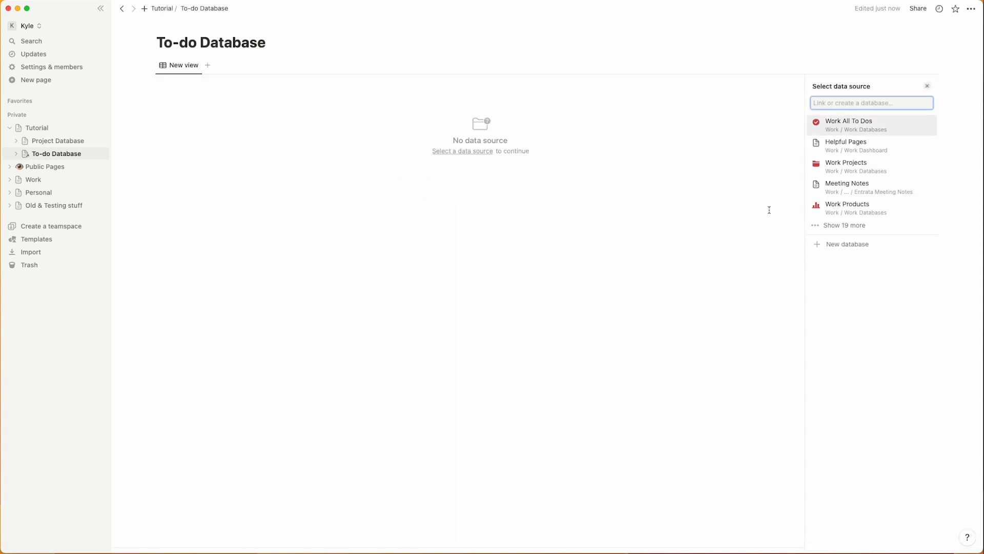
{"action": "left_click", "coordinate": [841, 244]}
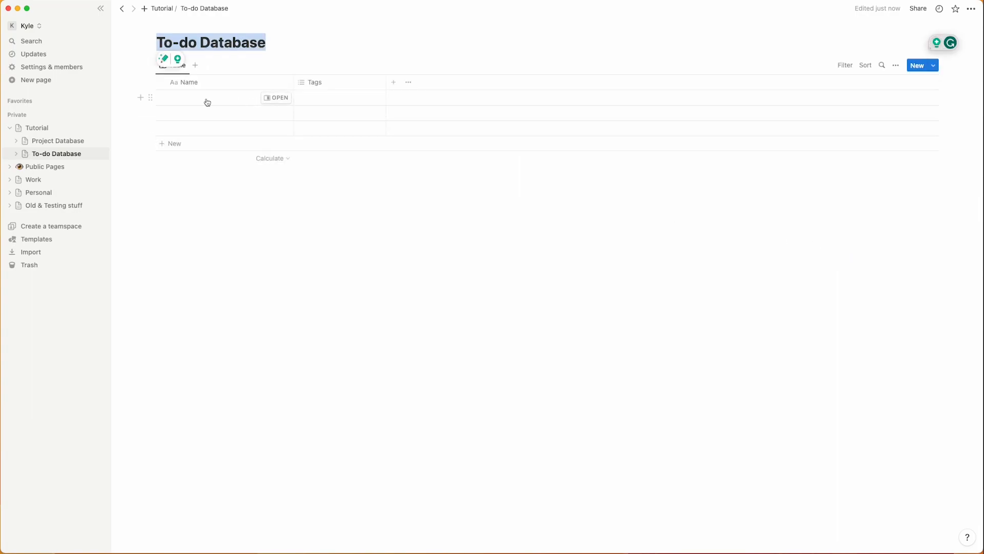
Step: Turn the Tags property into a Checkbox property named "Done" and place it as a narrow column before Name
{"action": "left_click", "coordinate": [316, 82]}
{"action": "double_click", "coordinate": [333, 99]}
{"action": "type", "text": "Don"}
{"action": "left_click", "coordinate": [331, 118]}
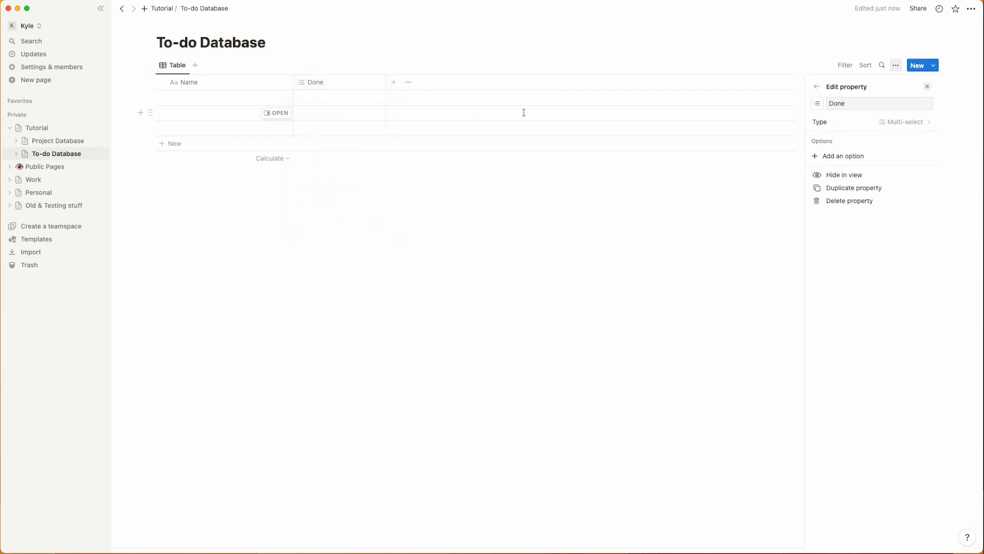
{"action": "left_click", "coordinate": [896, 123]}
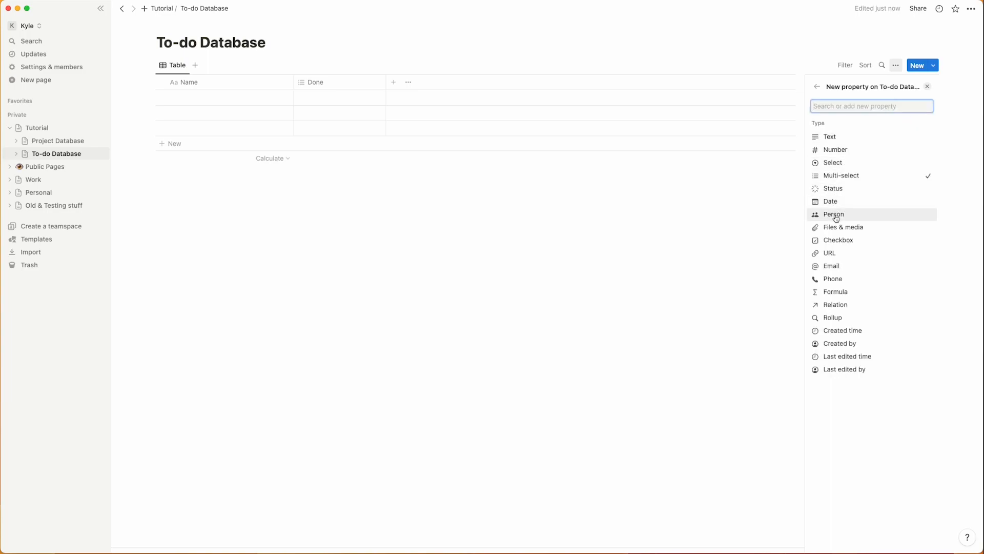
{"action": "left_click", "coordinate": [840, 240]}
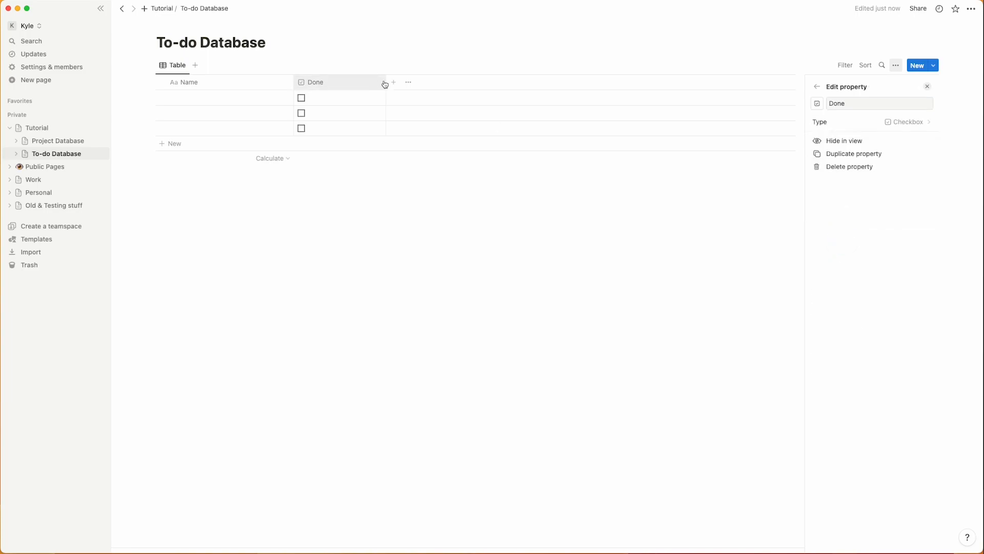
{"action": "left_click_drag", "start_coordinate": [386, 82], "coordinate": [164, 83]}
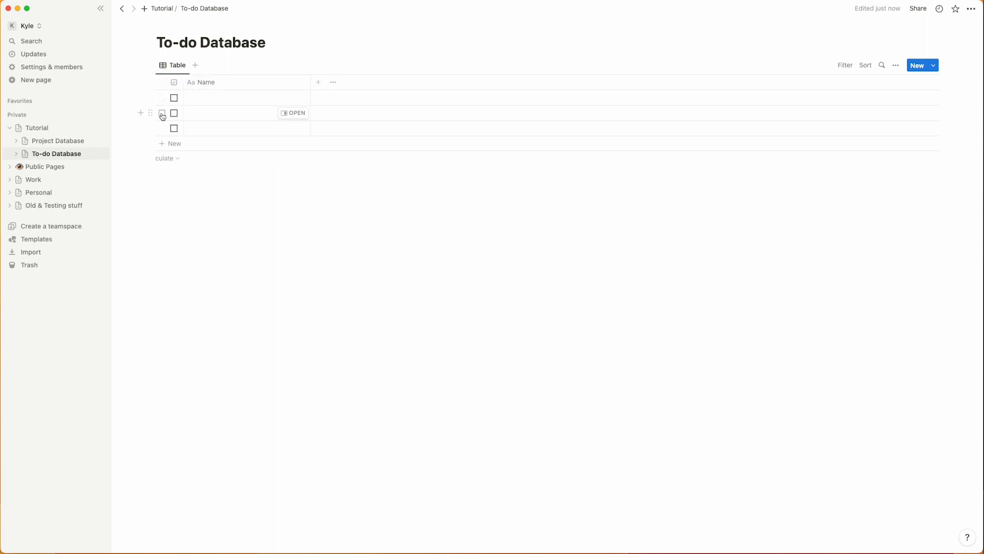
{"action": "left_click", "coordinate": [162, 112]}
{"action": "left_click", "coordinate": [162, 128]}
{"action": "left_click", "coordinate": [162, 129]}
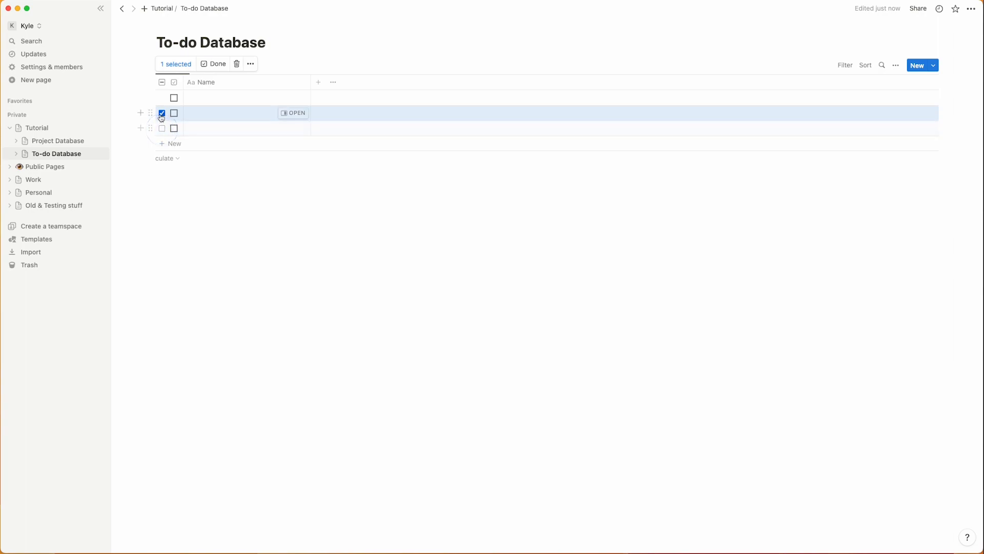
{"action": "left_click", "coordinate": [162, 113]}
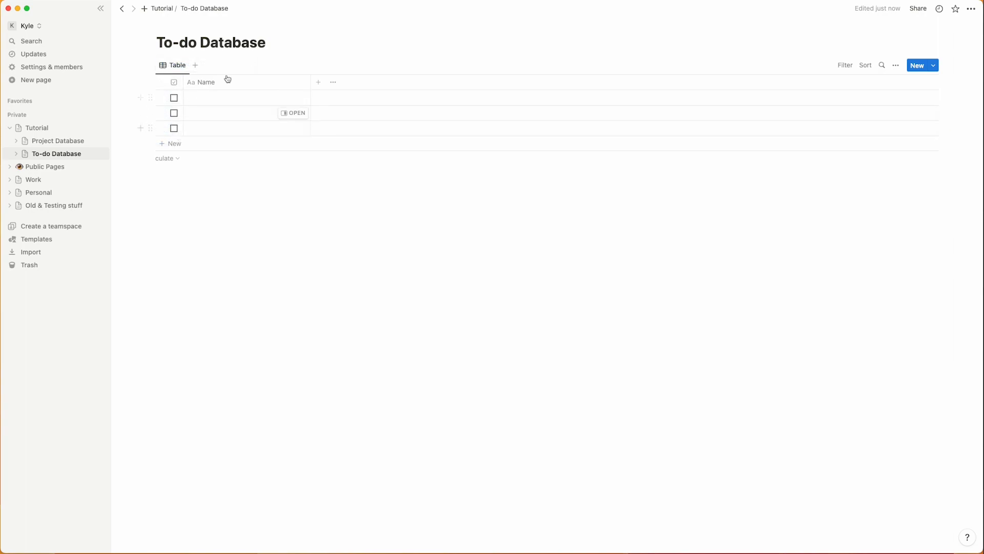
Step: Add a Date property named "Due" to the To-do Database
{"action": "left_click", "coordinate": [319, 83]}
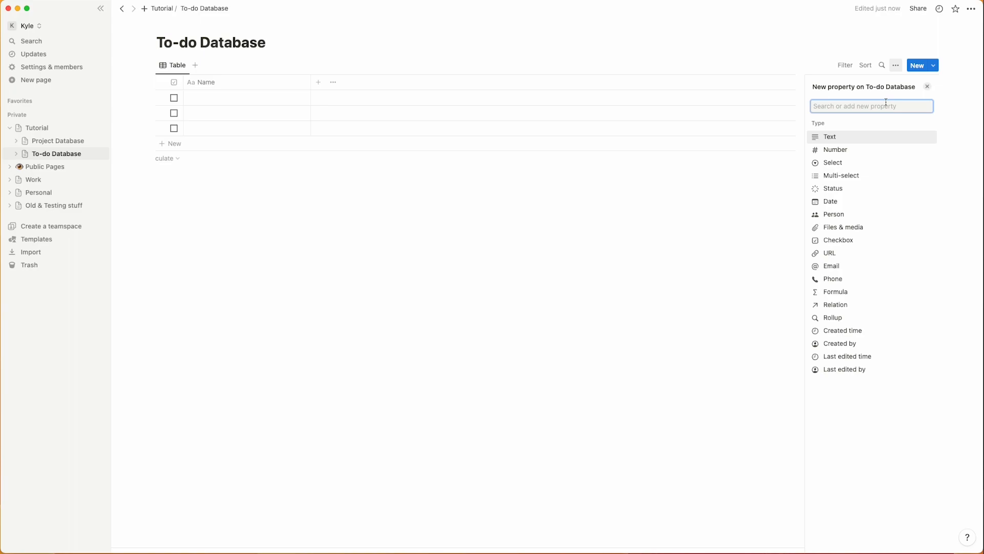
{"action": "type", "text": "d"}
{"action": "key", "text": "BackSpace"}
{"action": "type", "text": "d"}
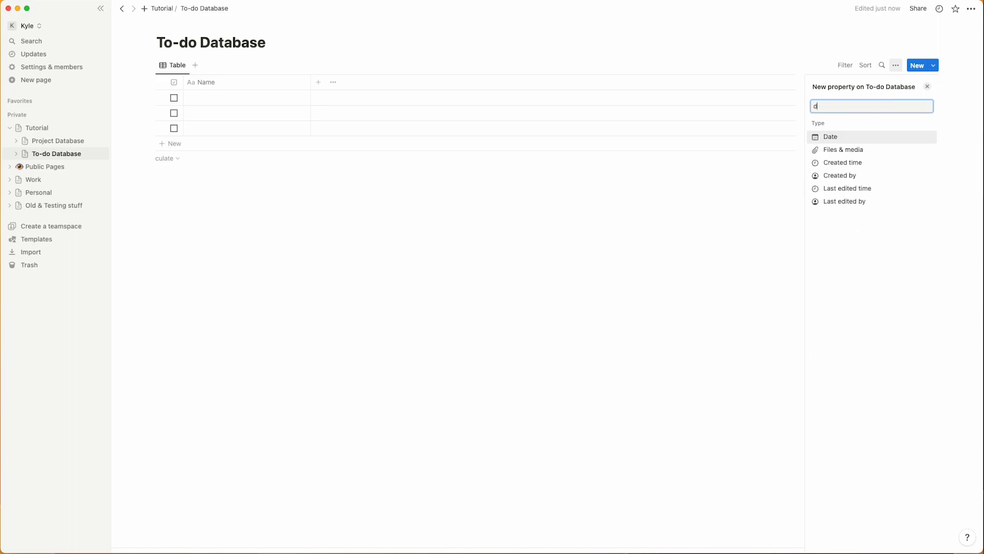
{"action": "key", "text": "Return"}
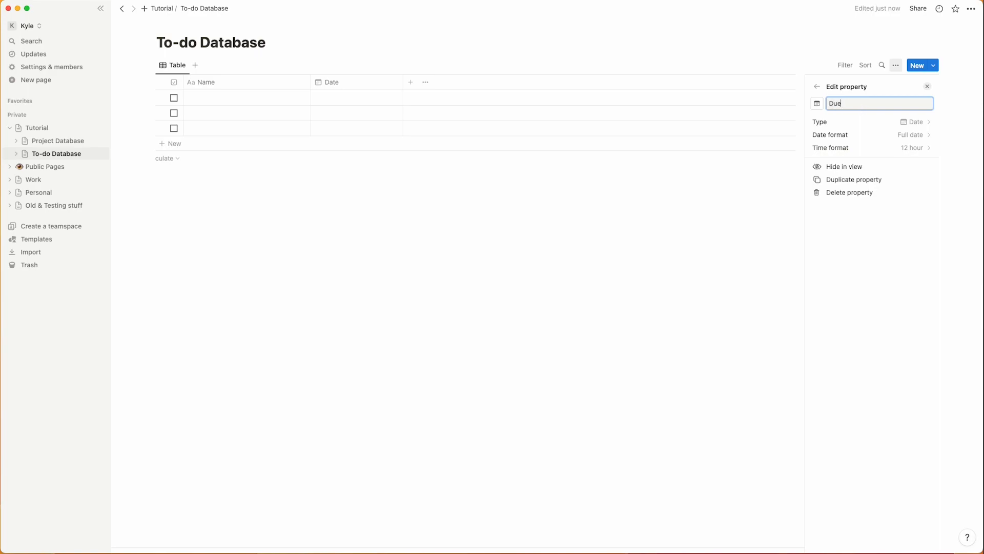
{"action": "type", "text": "Due"}
{"action": "key", "text": "Tab"}
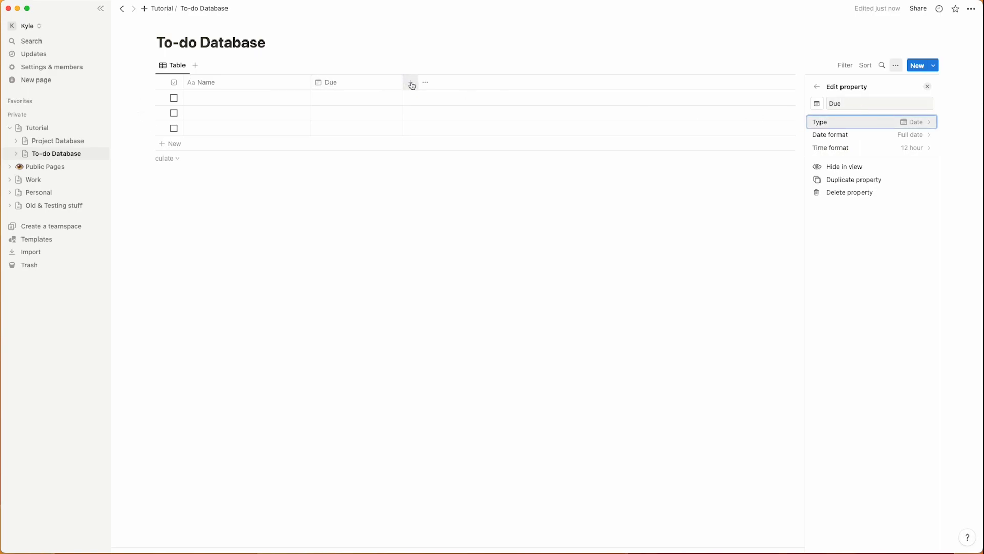
{"action": "key", "text": "Escape"}
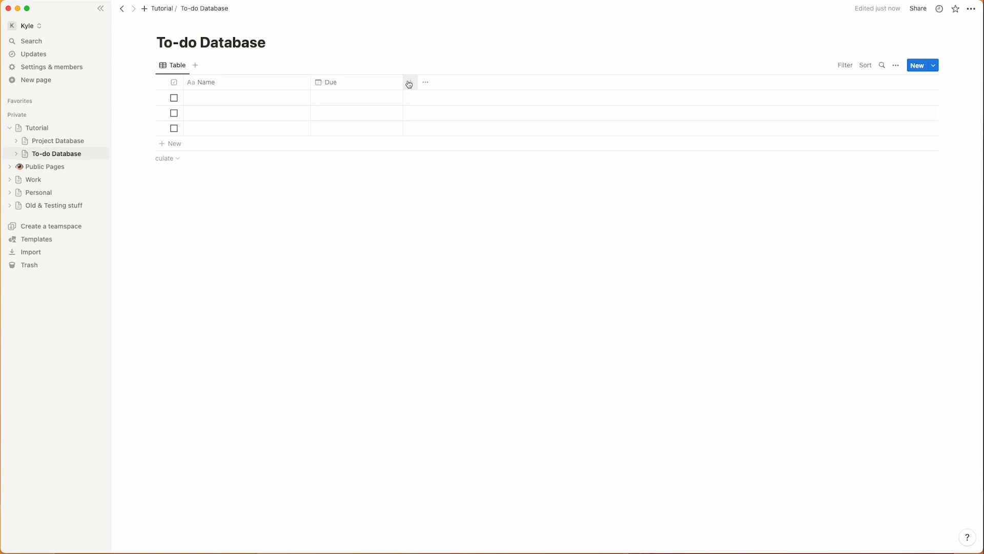
Step: Add a Relation property to the To-do Database that links it to the Project Database
{"action": "left_click", "coordinate": [409, 83]}
{"action": "type", "text": "re"}
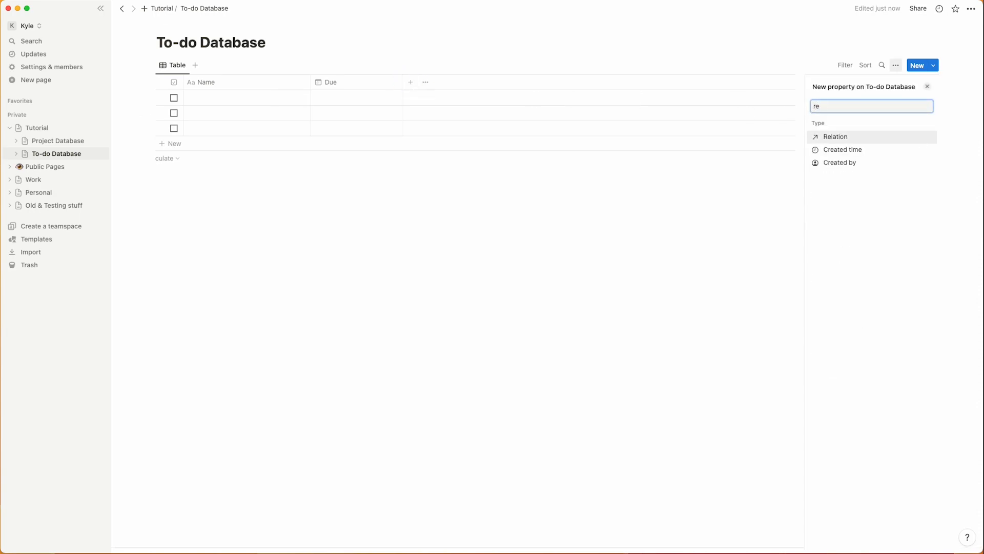
{"action": "left_click", "coordinate": [840, 137]}
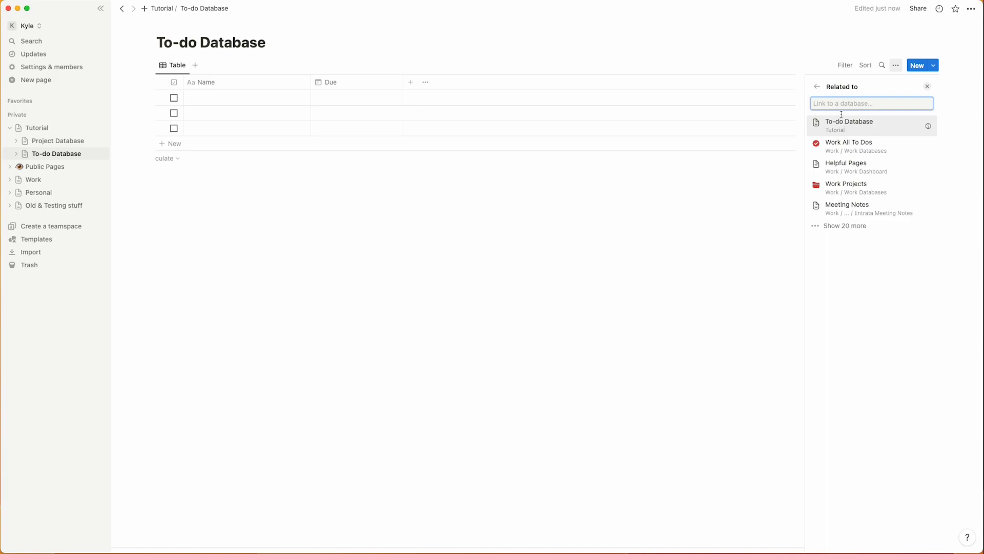
{"action": "type", "text": "project"}
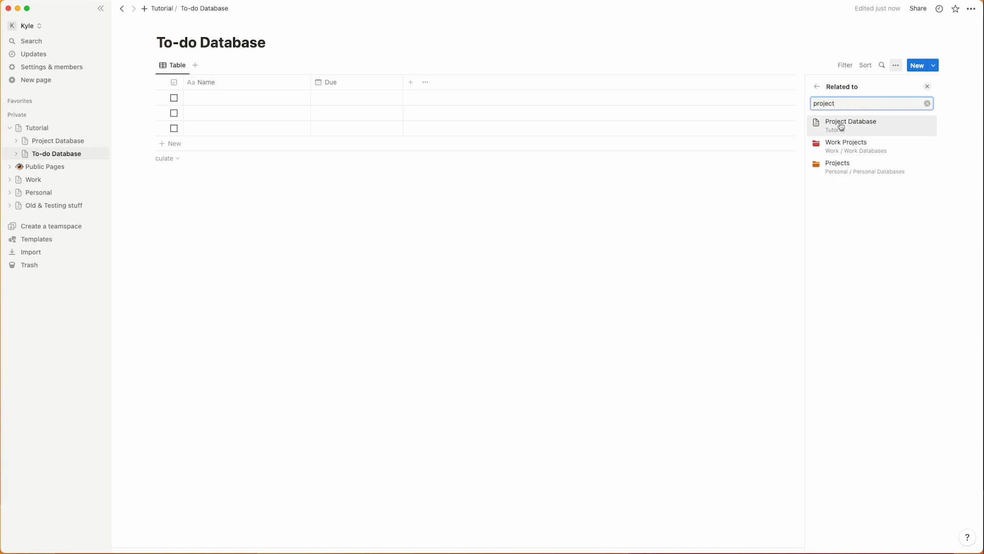
{"action": "left_click", "coordinate": [842, 126]}
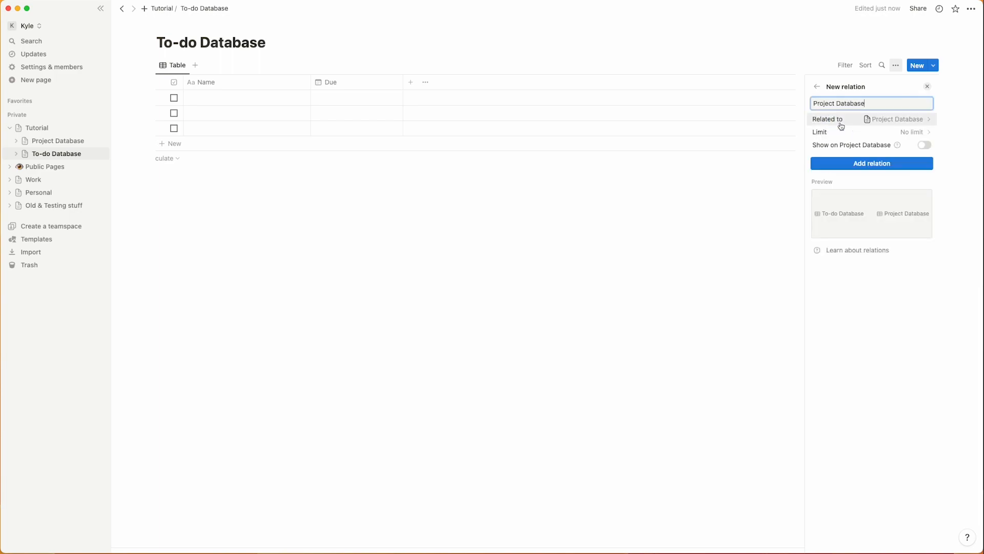
{"action": "left_click", "coordinate": [863, 163]}
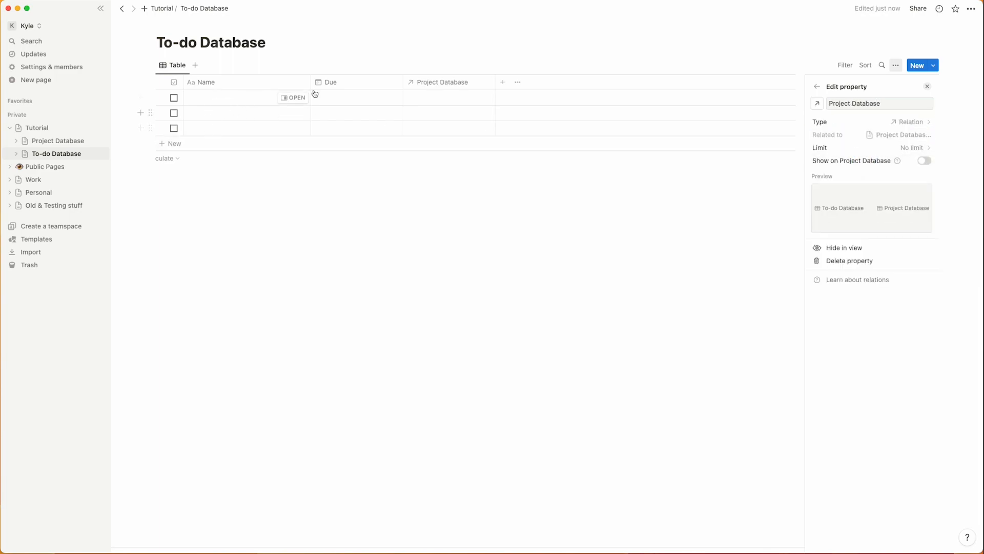
Step: Name the first two to-dos "Research existing analytics" and "Set up interview with users"
{"action": "left_click", "coordinate": [236, 100]}
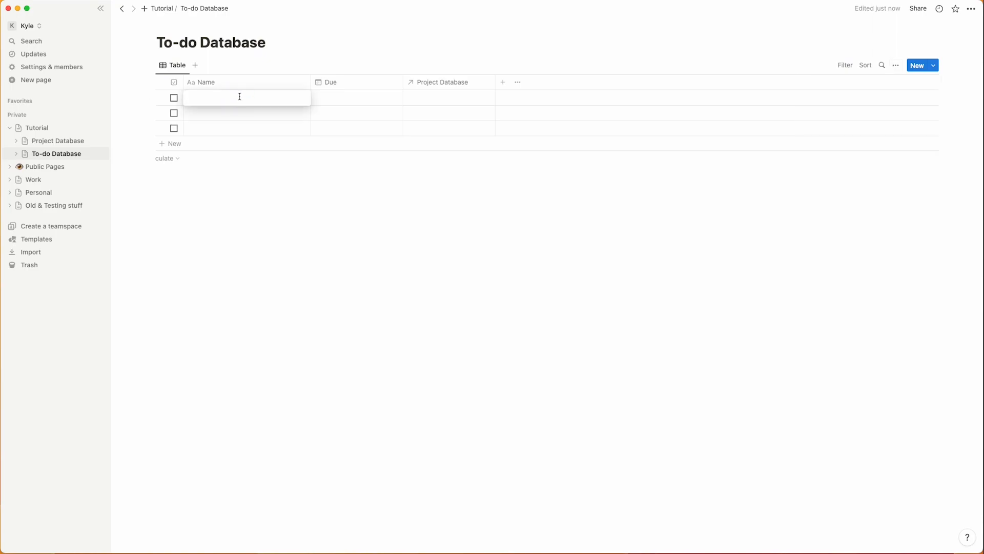
{"action": "type", "text": "Research existing analytics"}
{"action": "key", "text": "Return"}
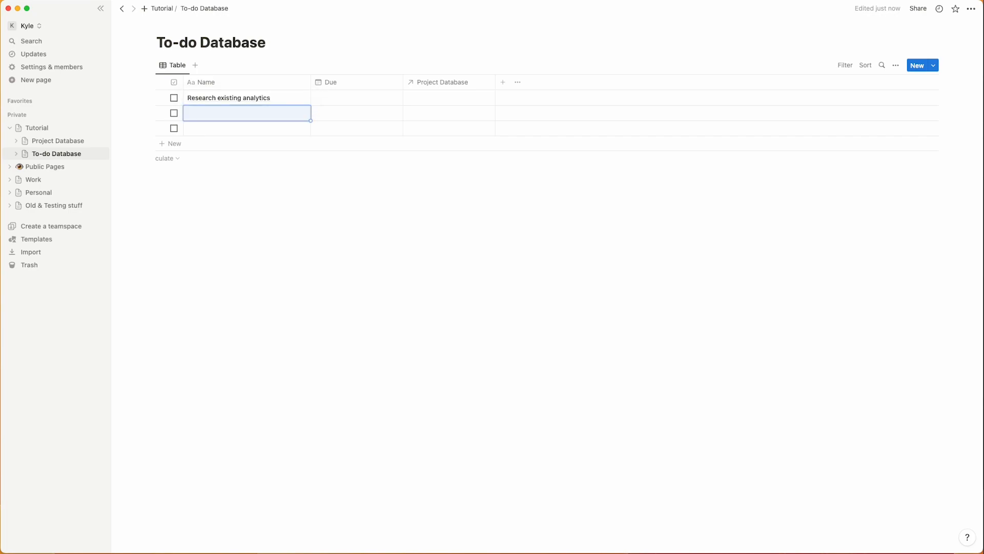
{"action": "type", "text": "Set up interview with users"}
{"action": "key", "text": "Return"}
Step: Add the to-dos "Meet with PM & customer service to go over problems" and "Review pendo & full story"
{"action": "type", "text": "Meet with PM &"}
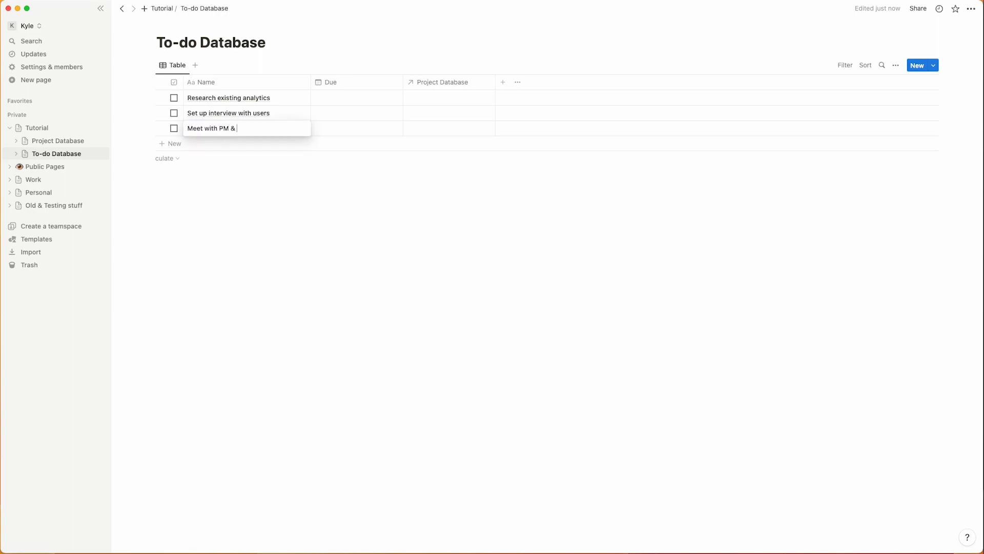
{"action": "type", "text": " customer service to go over problems"}
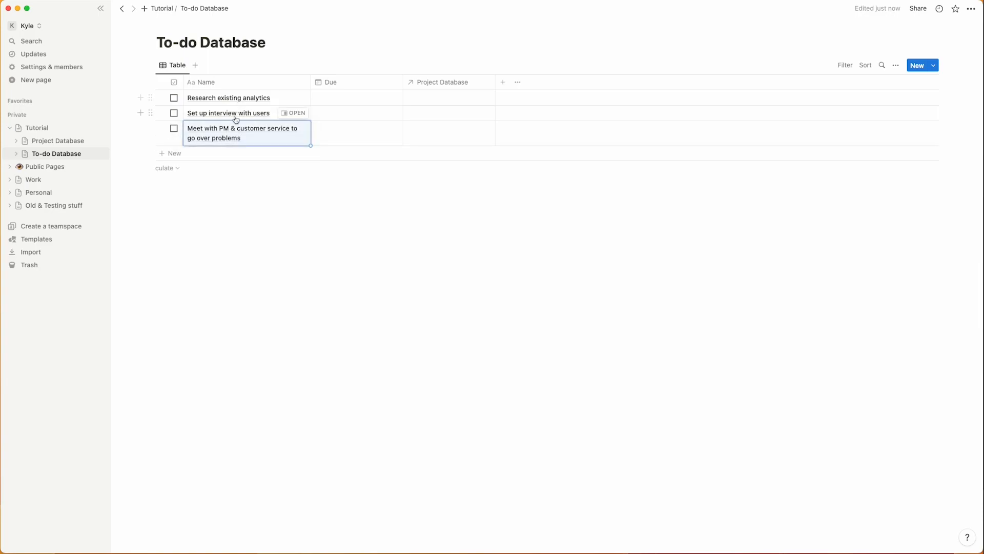
{"action": "left_click", "coordinate": [201, 153]}
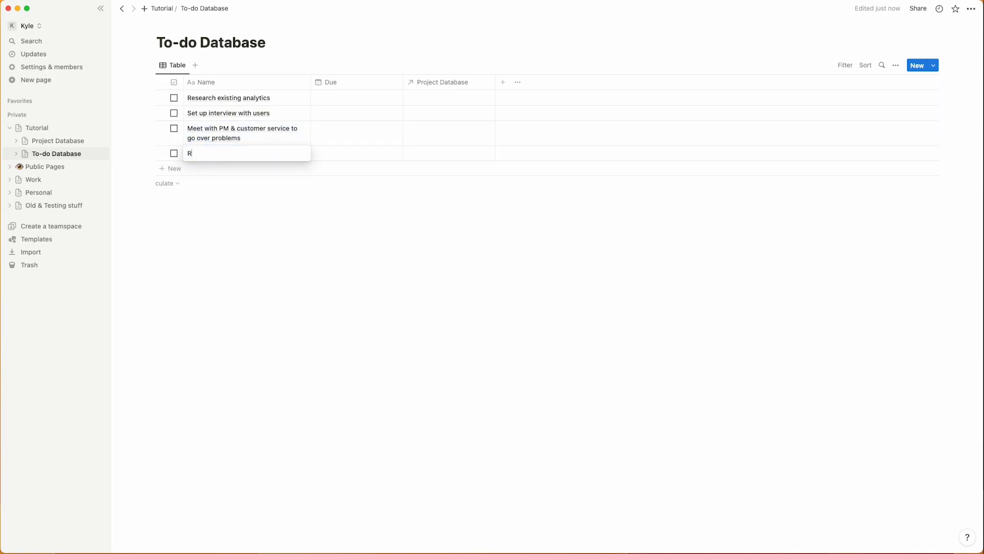
{"action": "type", "text": "Review pendo & full story"}
Step: Link the first three to-dos to the project "Redesign login screen"
{"action": "left_click", "coordinate": [428, 97]}
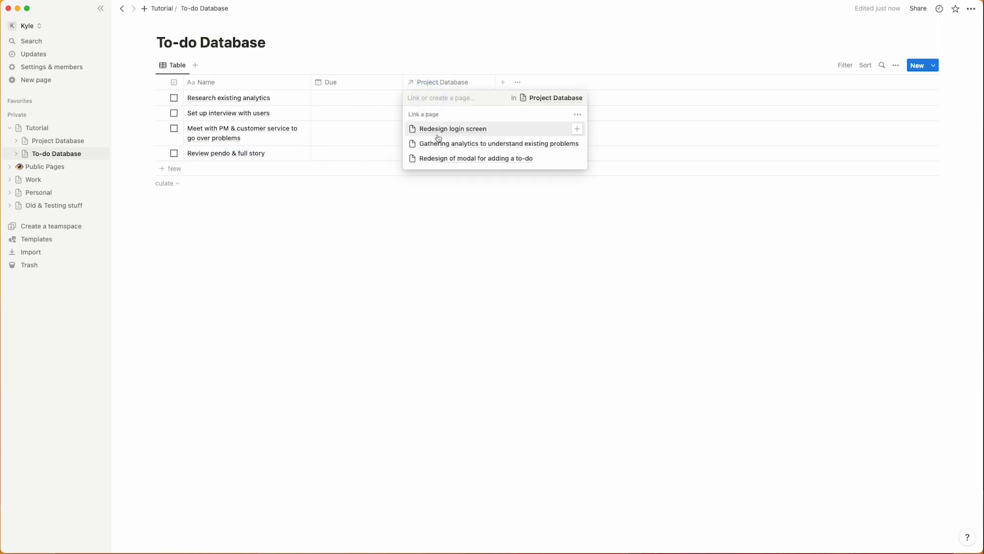
{"action": "left_click", "coordinate": [441, 129]}
{"action": "key", "text": "Escape"}
{"action": "left_click", "coordinate": [426, 116]}
{"action": "left_click", "coordinate": [442, 146]}
{"action": "key", "text": "Escape"}
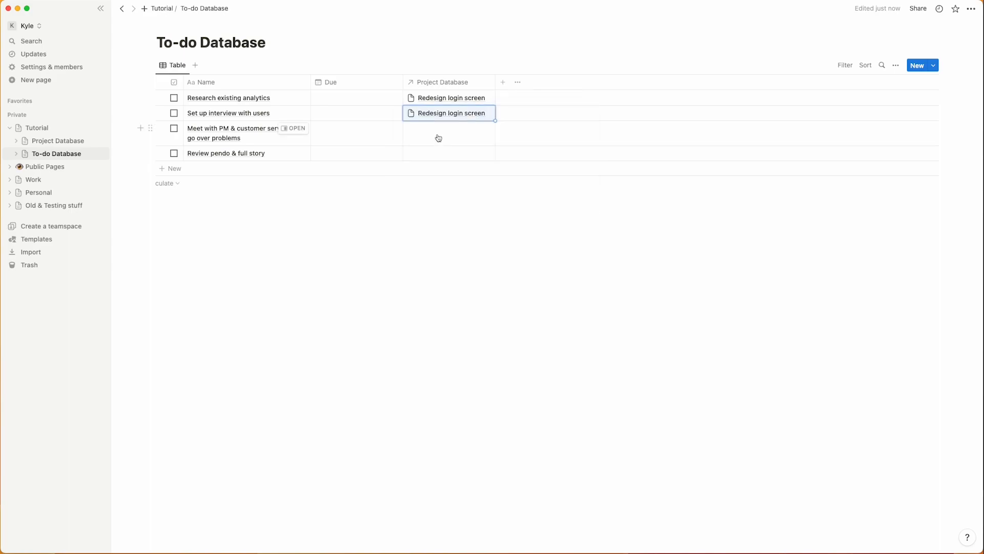
{"action": "left_click", "coordinate": [438, 128]}
{"action": "left_click", "coordinate": [444, 158]}
{"action": "key", "text": "Escape"}
Step: Link the to-do "Review pendo & full story" to the project "Gathering analytics to understand existing problems"
{"action": "left_click", "coordinate": [438, 154]}
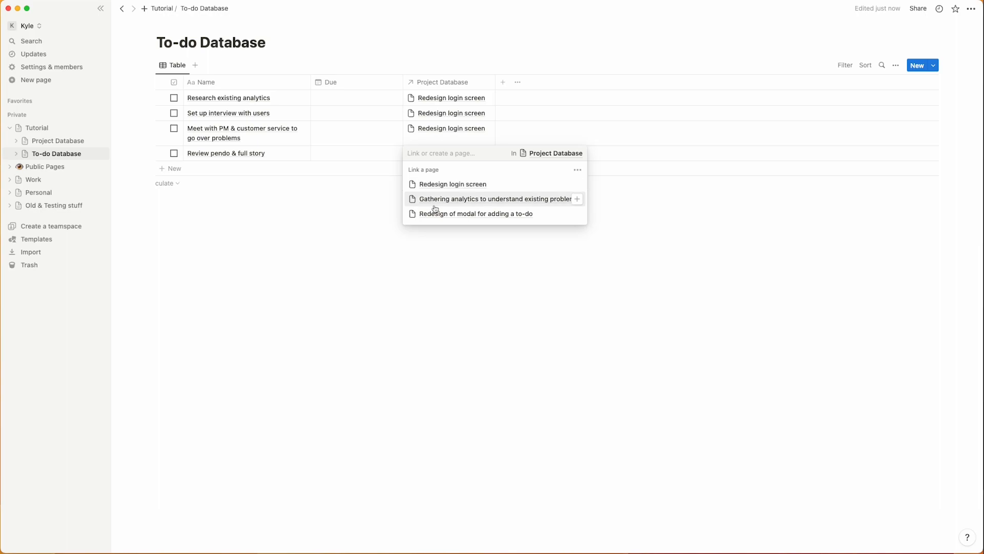
{"action": "left_click", "coordinate": [450, 198]}
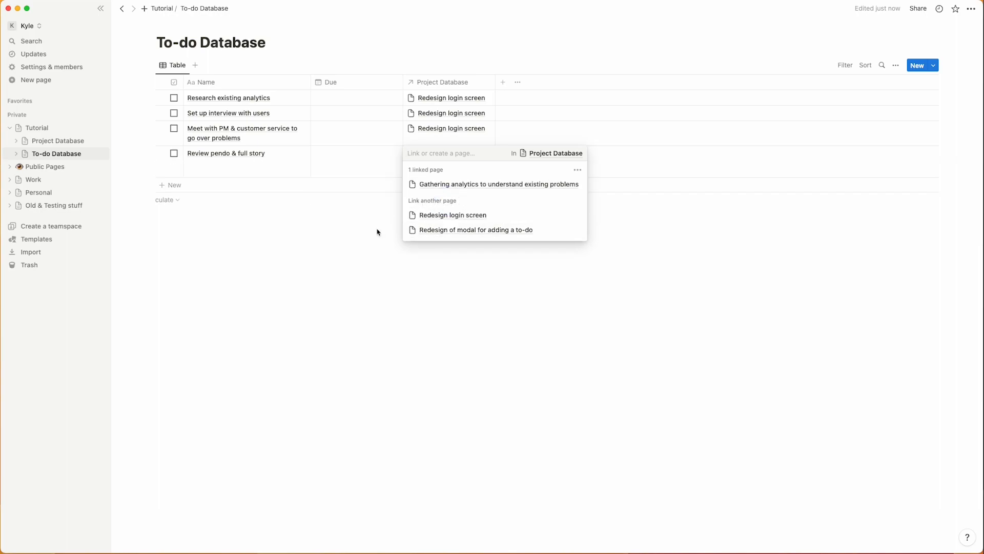
{"action": "left_click", "coordinate": [347, 256]}
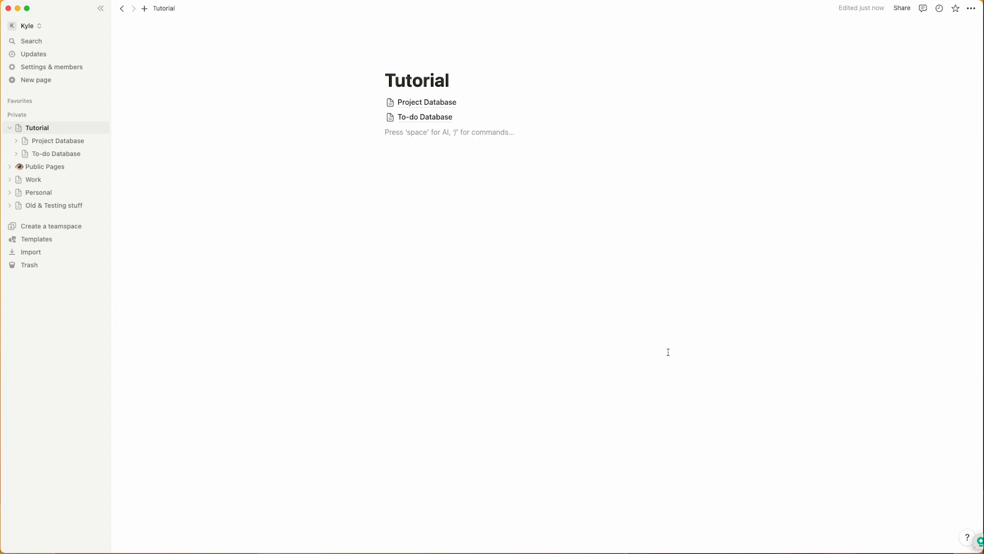
Step: Add an empty sub-page titled "Dashboard" to the Tutorial page, leaving a blank line beneath the database pages
{"action": "key", "text": "Return"}
{"action": "type", "text": "/page"}
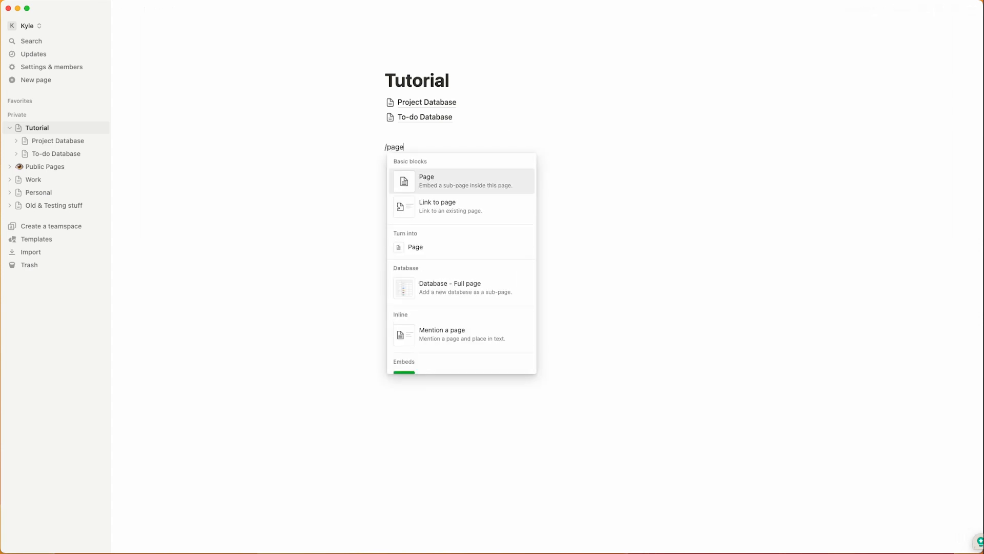
{"action": "key", "text": "Return"}
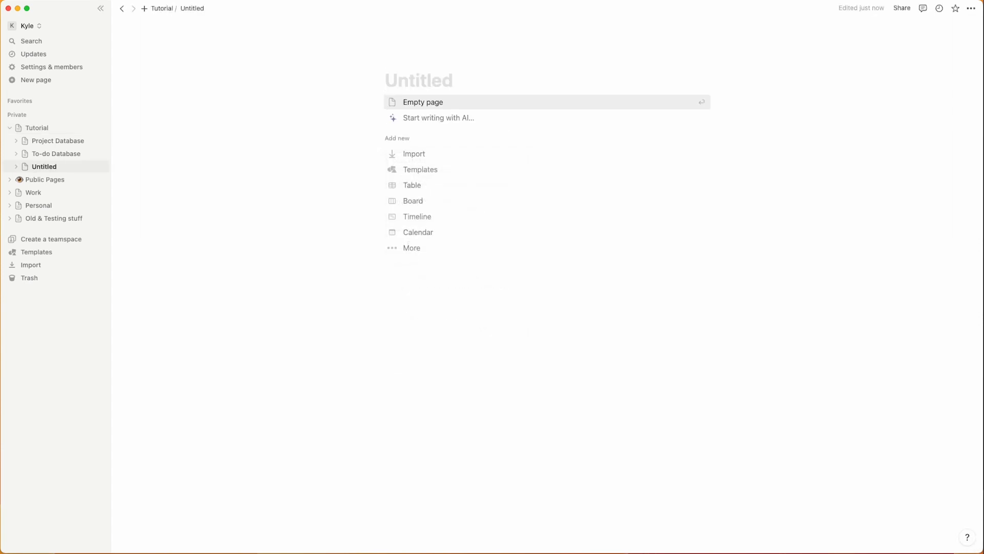
{"action": "type", "text": "Dashboard"}
{"action": "key", "text": "Return"}
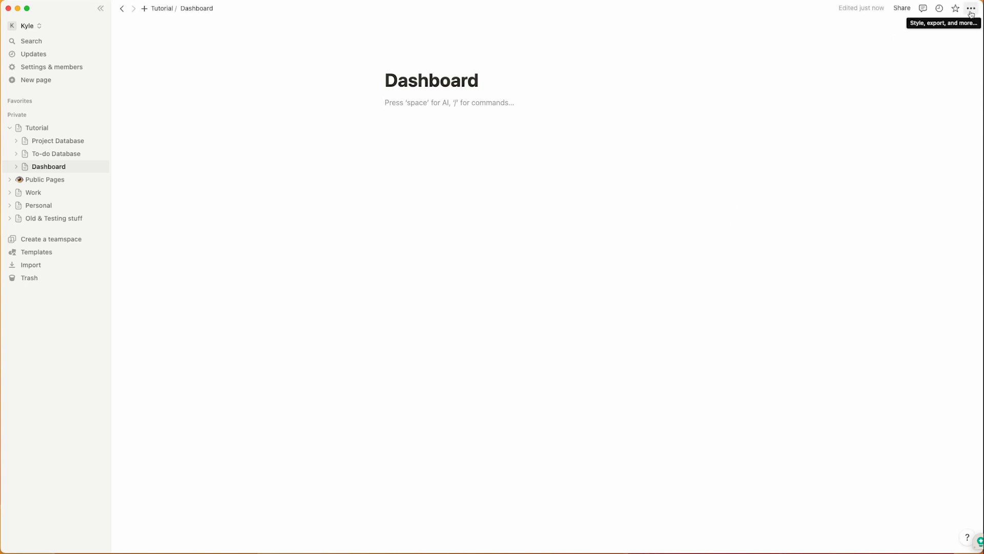
Step: Set the Dashboard page to full width and place the cursor in its empty body
{"action": "left_click", "coordinate": [971, 9]}
{"action": "left_click", "coordinate": [966, 90]}
{"action": "left_click", "coordinate": [268, 109]}
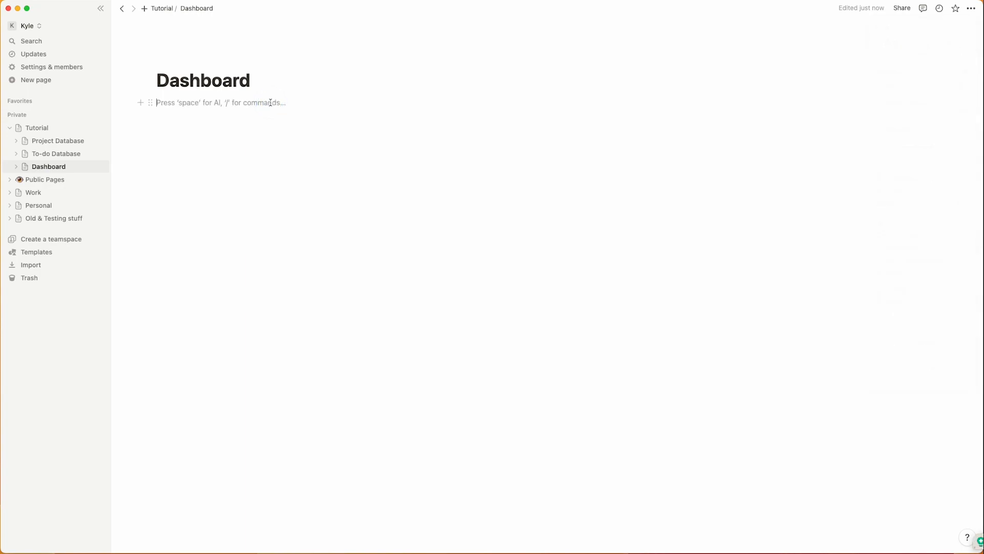
Step: Add three Heading 2 blocks, "Todays & Overdue todos", "This Weeks todos" and "Projects", leaving a blank line above "Projects"
{"action": "type", "text": "/h2"}
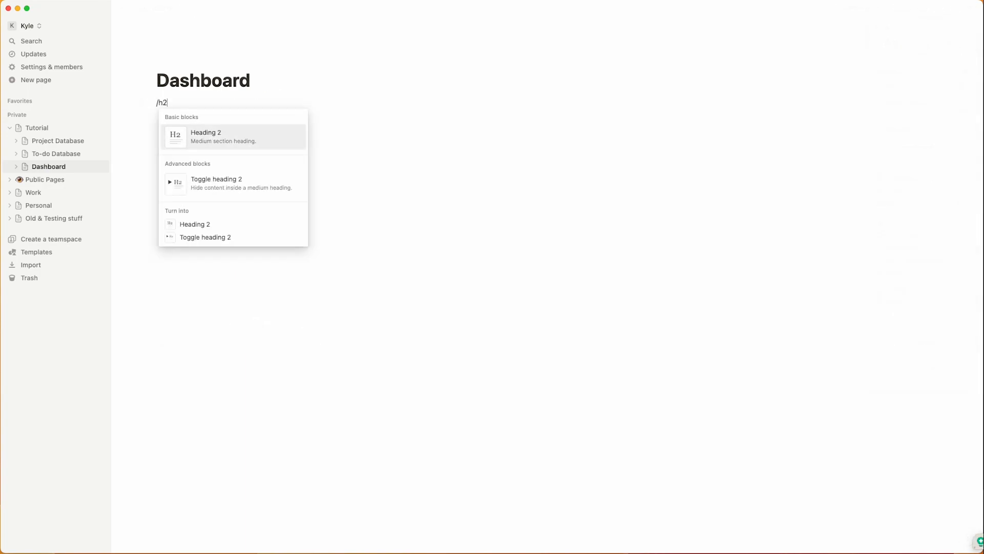
{"action": "key", "text": "Return"}
{"action": "type", "text": "Todays & Overdue todos"}
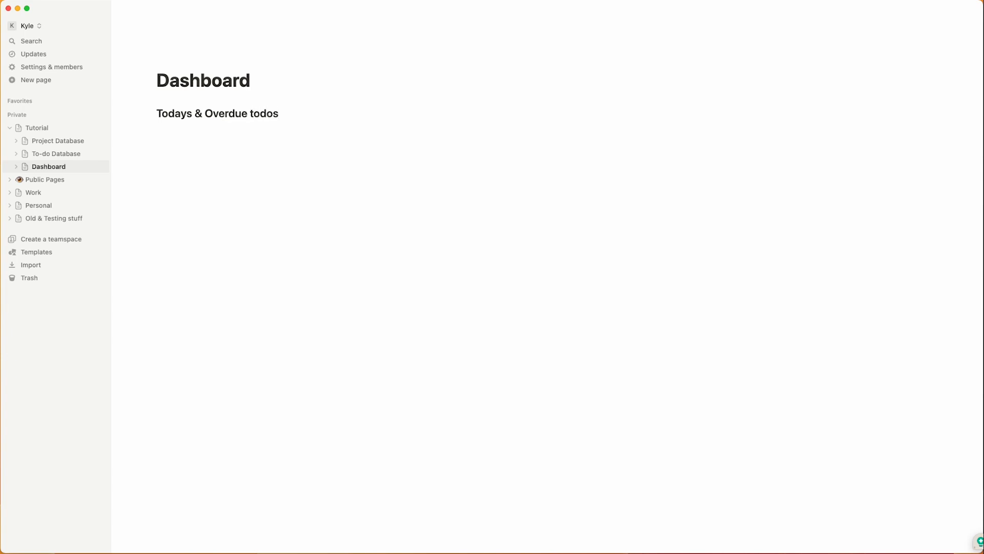
{"action": "key", "text": "Return"}
{"action": "type", "text": "/h2"}
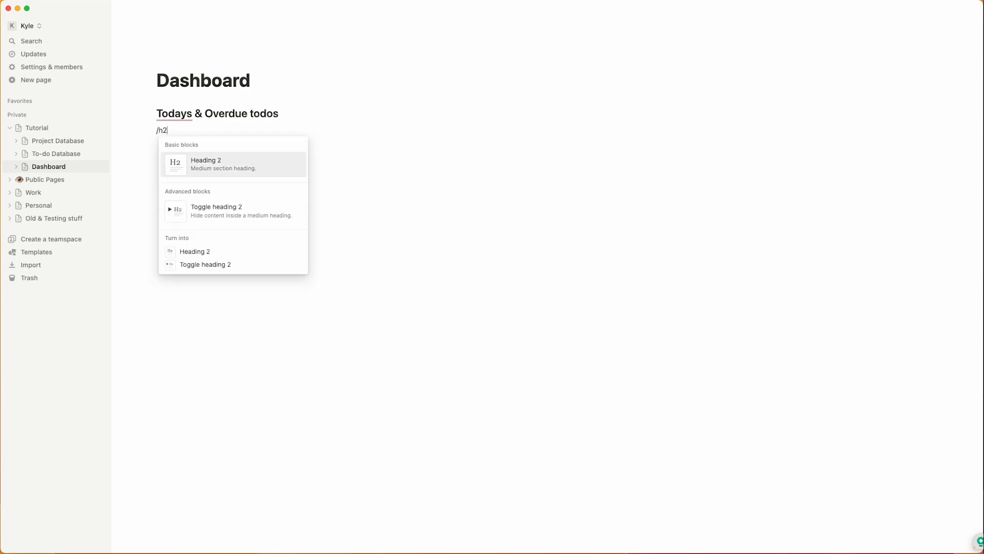
{"action": "key", "text": "Return"}
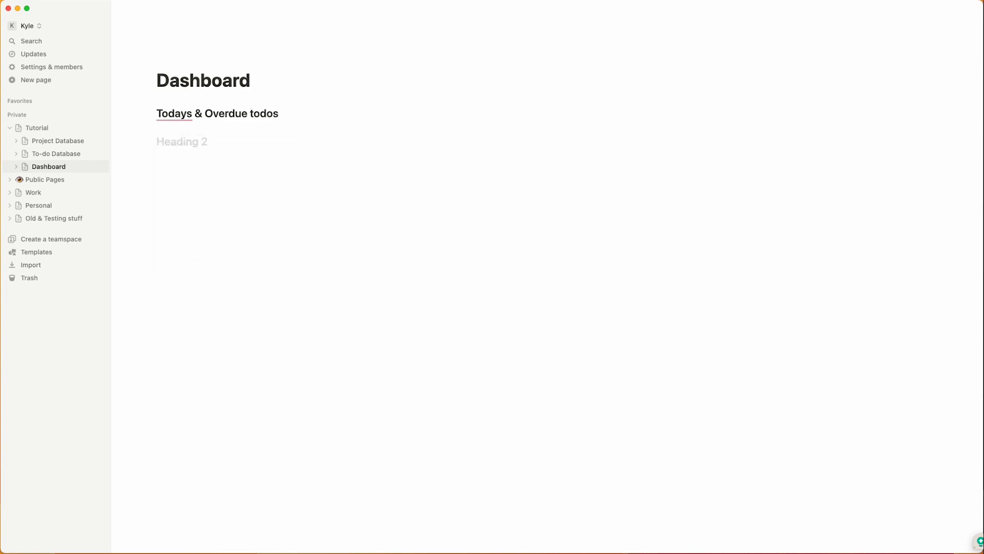
{"action": "type", "text": "This Weeks todos"}
{"action": "key", "text": "Return"}
{"action": "key", "text": "Return"}
{"action": "type", "text": "/h2"}
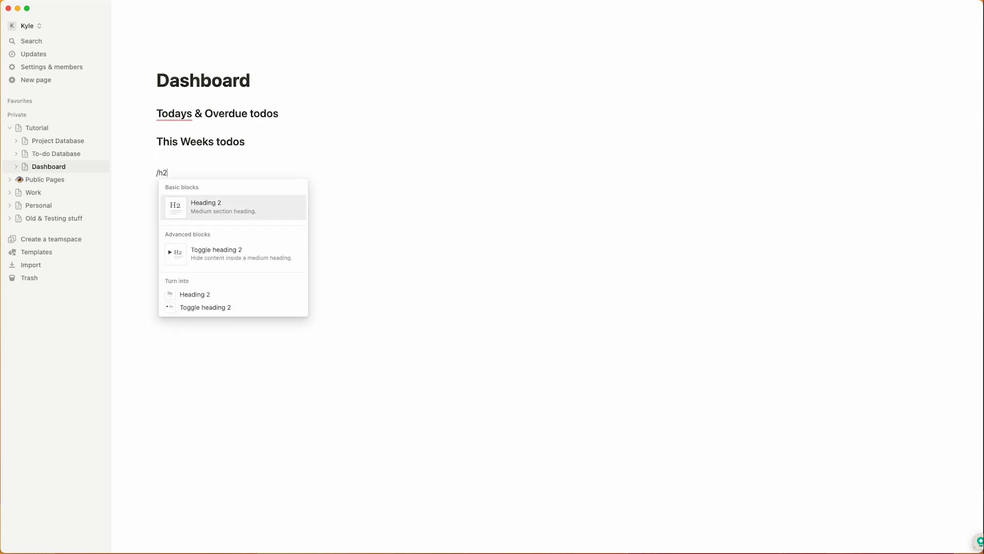
{"action": "key", "text": "Return"}
{"action": "type", "text": "Projects"}
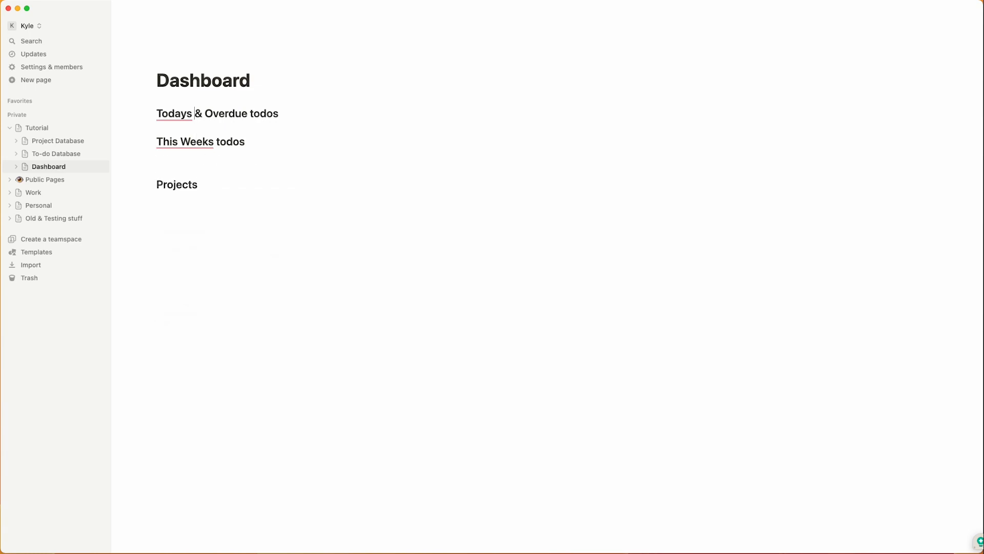
Step: Insert a linked view of the To-do Database beneath "Todays & Overdue todos" and hide its database title
{"action": "left_click", "coordinate": [278, 114]}
{"action": "key", "text": "Return"}
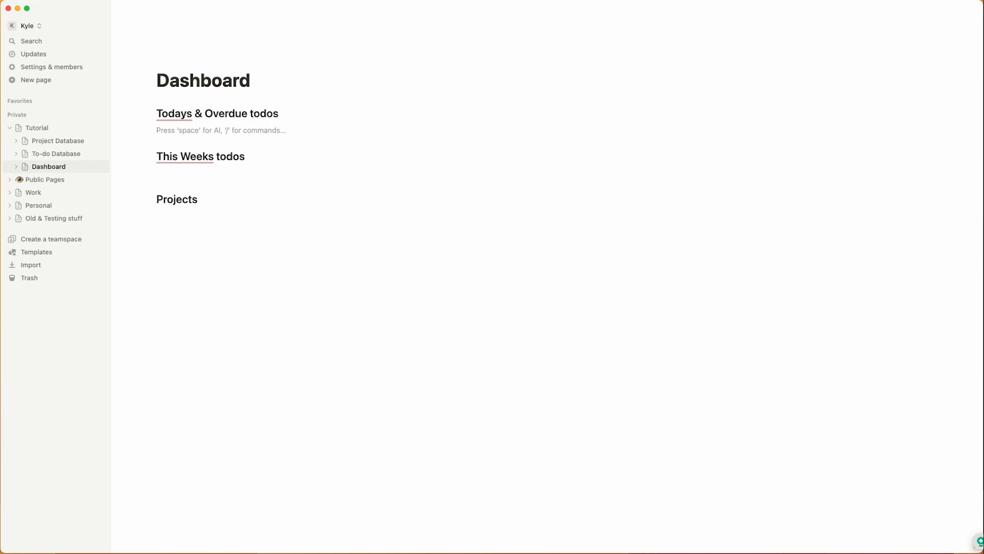
{"action": "type", "text": "/linked"}
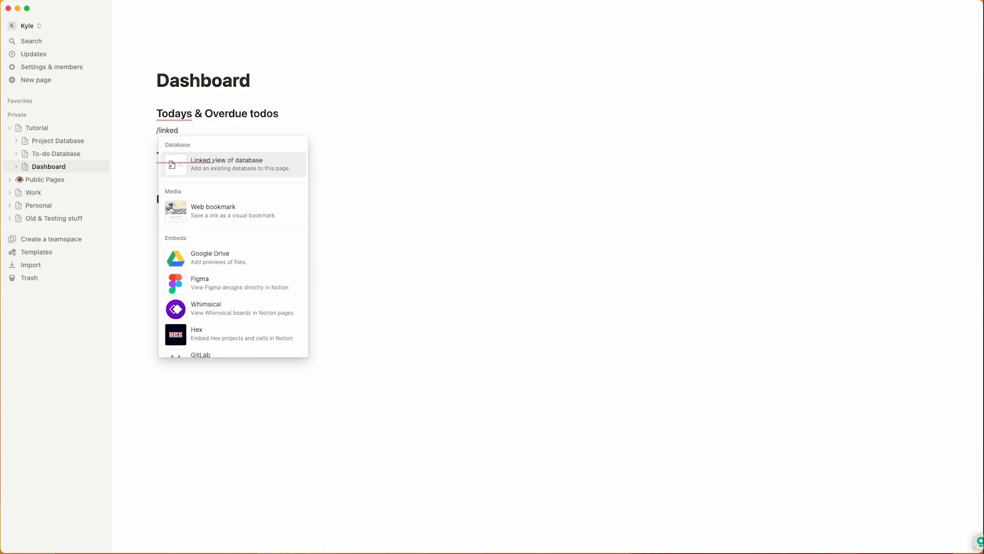
{"action": "left_click", "coordinate": [245, 178]}
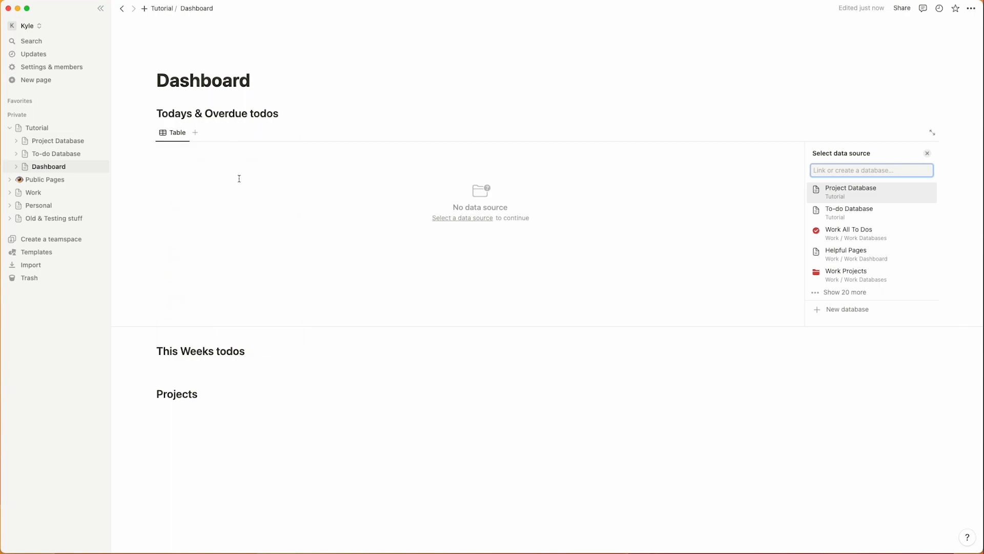
{"action": "left_click", "coordinate": [840, 212]}
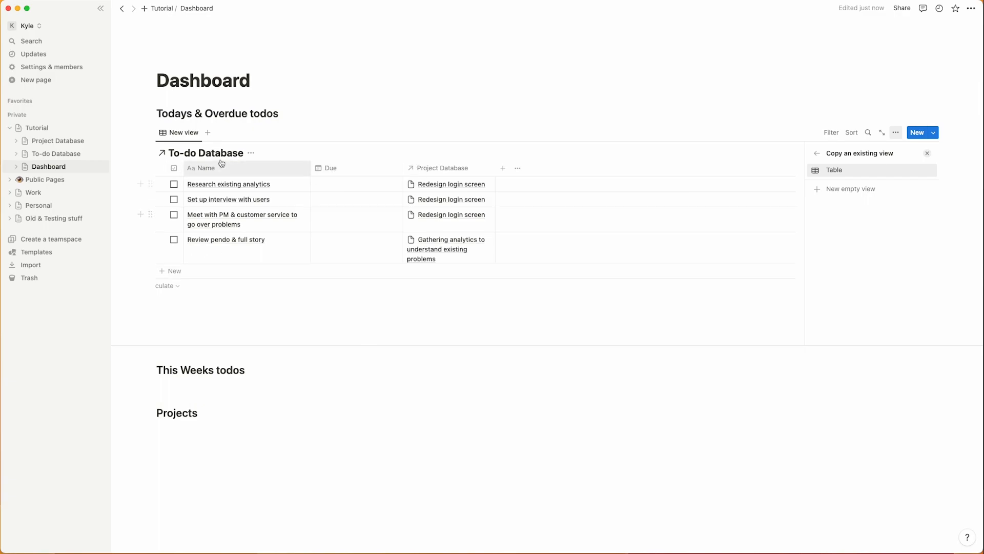
{"action": "left_click", "coordinate": [251, 153]}
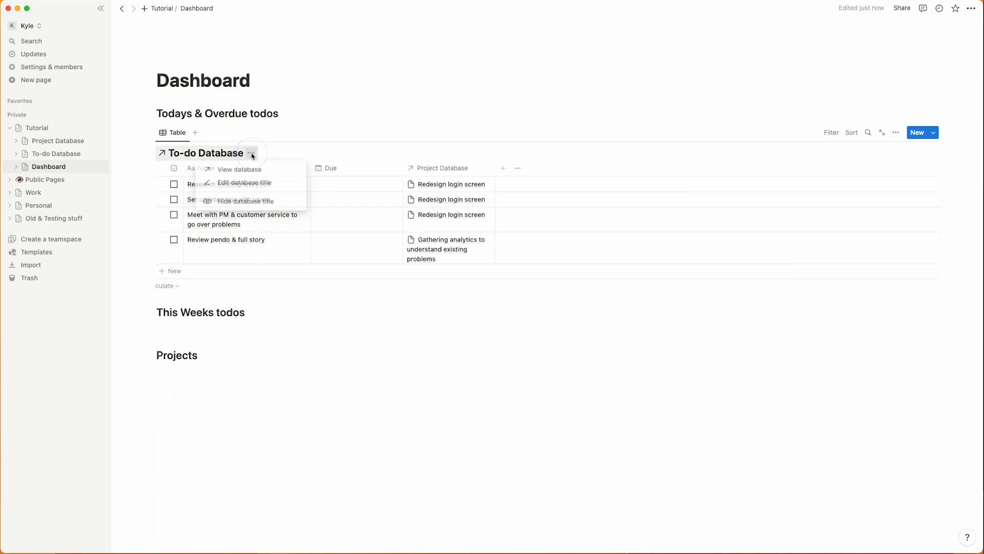
{"action": "left_click", "coordinate": [243, 202]}
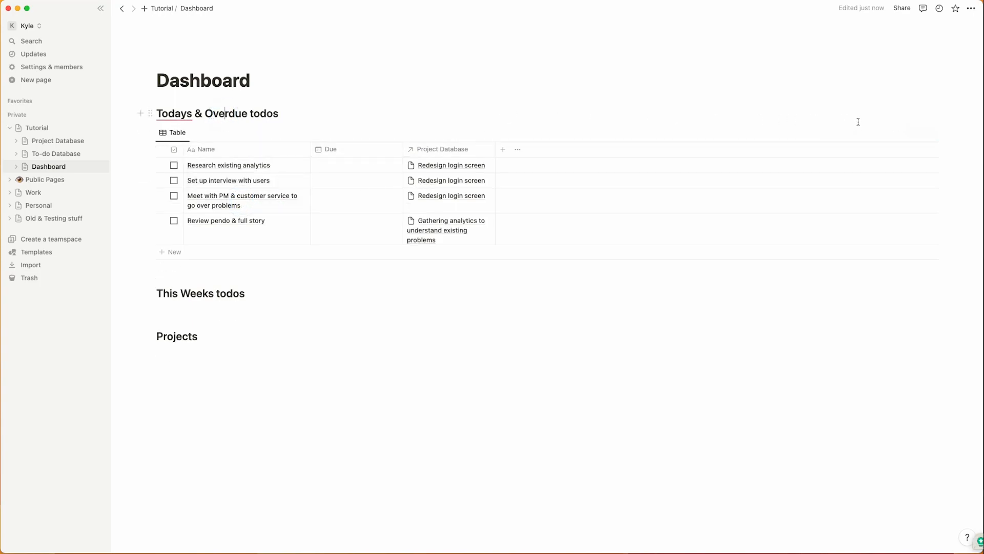
Step: Filter the linked to-do table under "Todays & Overdue todos" to show items whose Done is Unchecked
{"action": "left_click", "coordinate": [831, 133]}
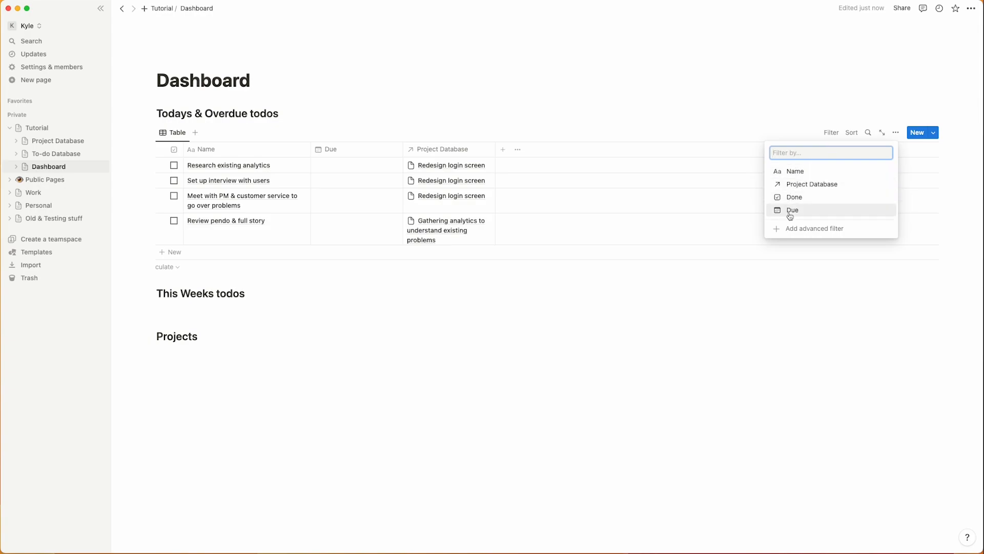
{"action": "left_click", "coordinate": [795, 197]}
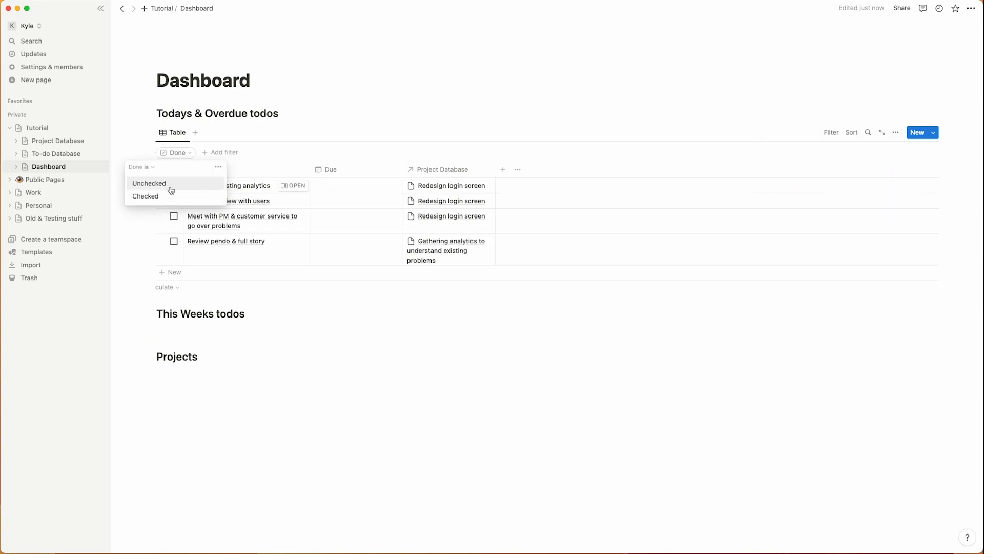
{"action": "left_click", "coordinate": [154, 185]}
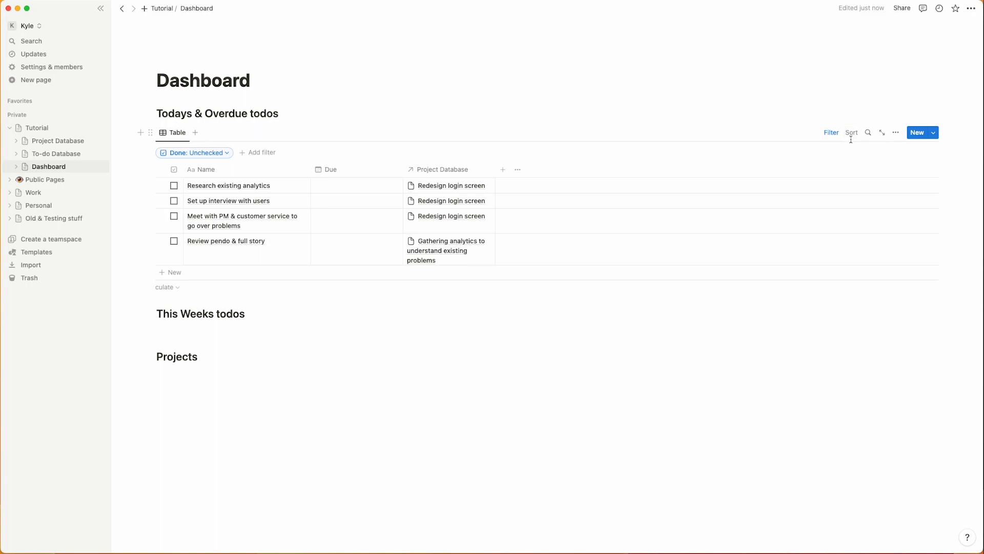
Step: Add a second filter to the "Todays & Overdue todos" table so that Due is on or before Today
{"action": "left_click", "coordinate": [833, 133]}
{"action": "left_click", "coordinate": [834, 134]}
{"action": "left_click", "coordinate": [260, 152]}
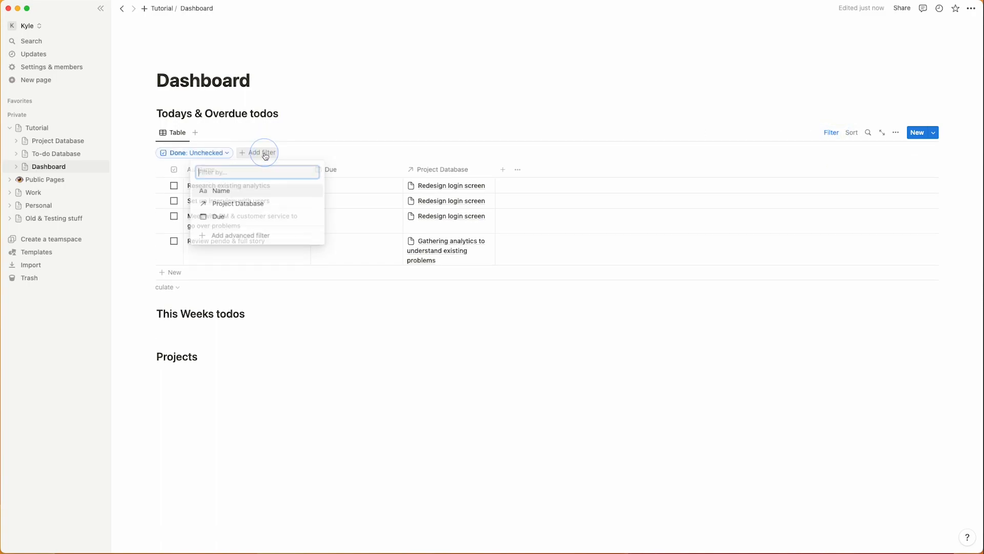
{"action": "left_click", "coordinate": [218, 217]}
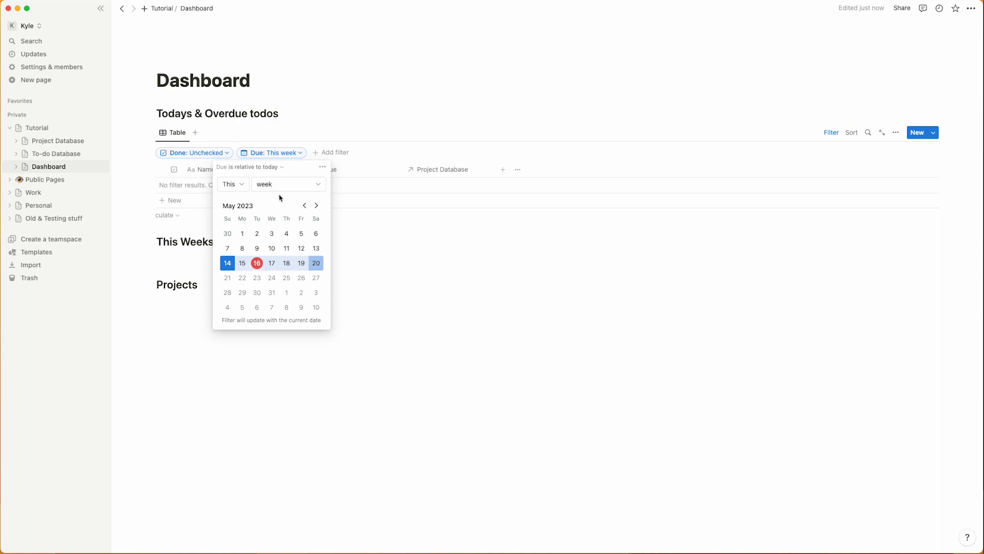
{"action": "left_click", "coordinate": [272, 167]}
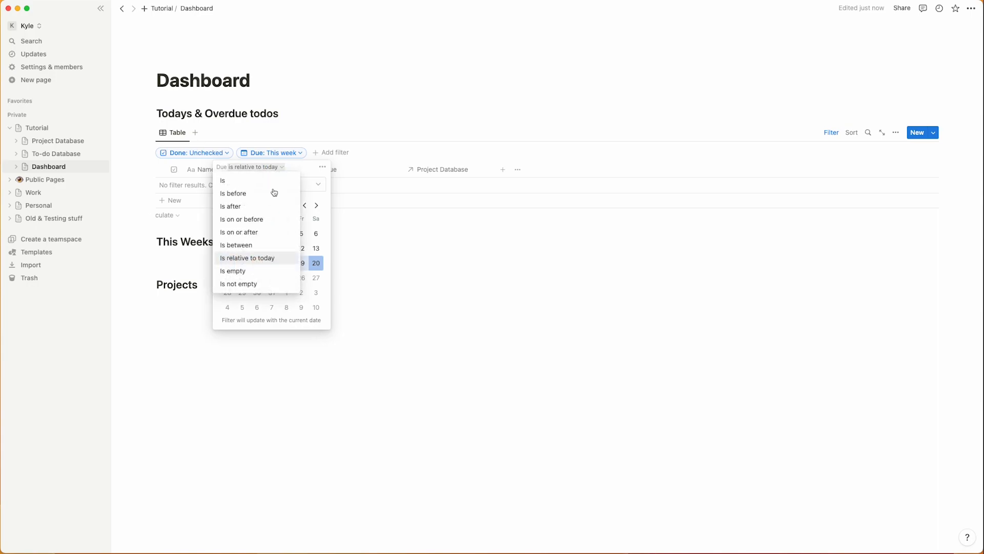
{"action": "left_click", "coordinate": [249, 219]}
{"action": "left_click", "coordinate": [316, 185]}
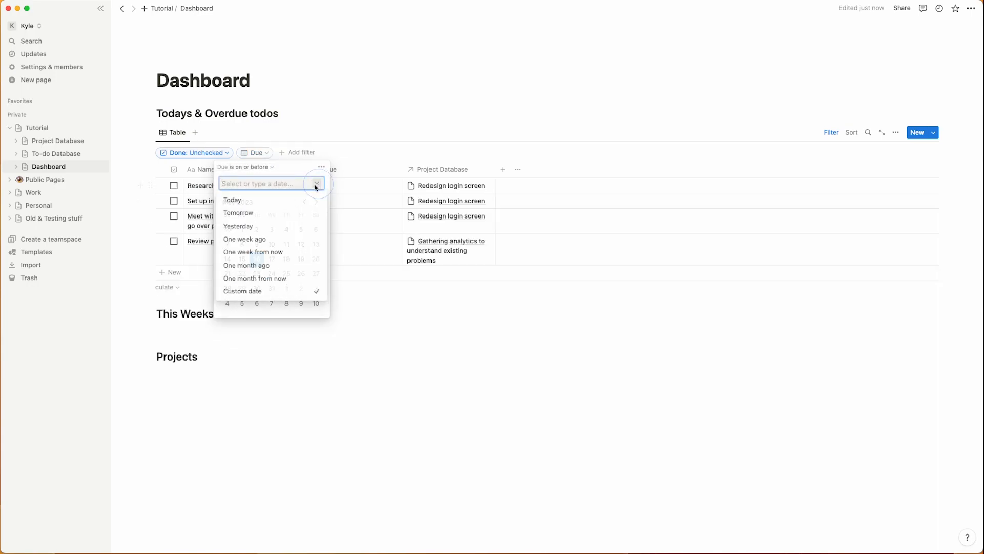
{"action": "left_click", "coordinate": [238, 201]}
{"action": "left_click", "coordinate": [377, 132]}
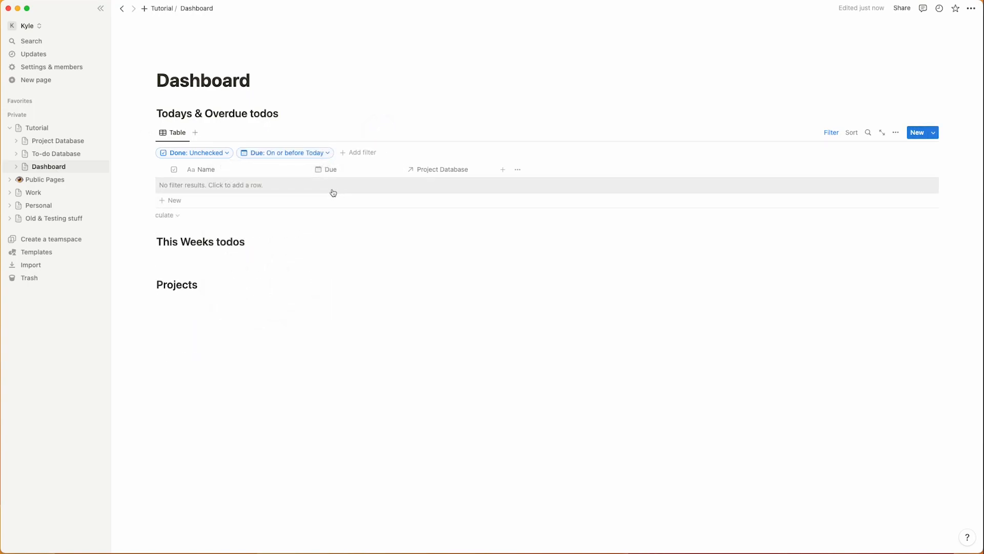
{"action": "left_click", "coordinate": [205, 259]}
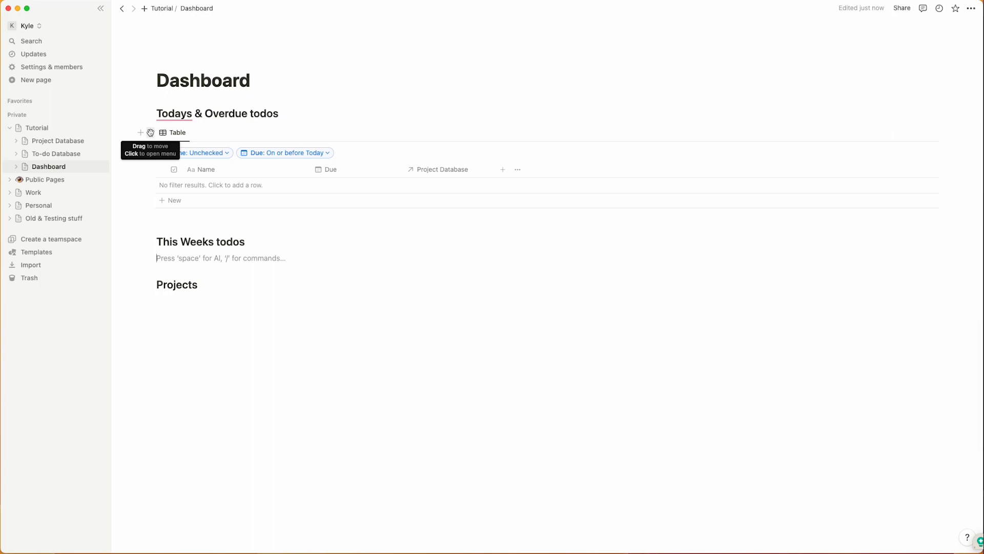
{"action": "type", "text": "/"}
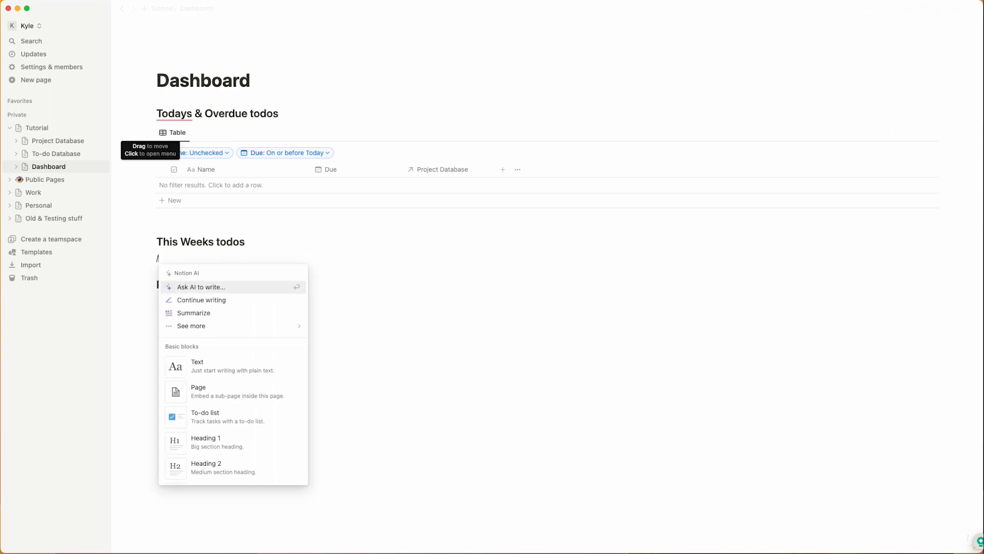
{"action": "type", "text": "linked"}
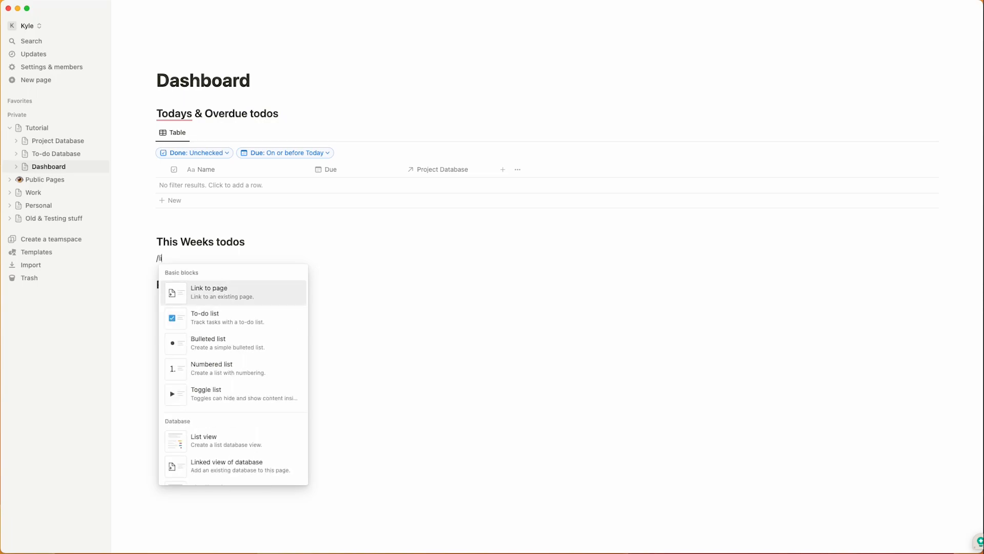
{"action": "key", "text": "super+a"}
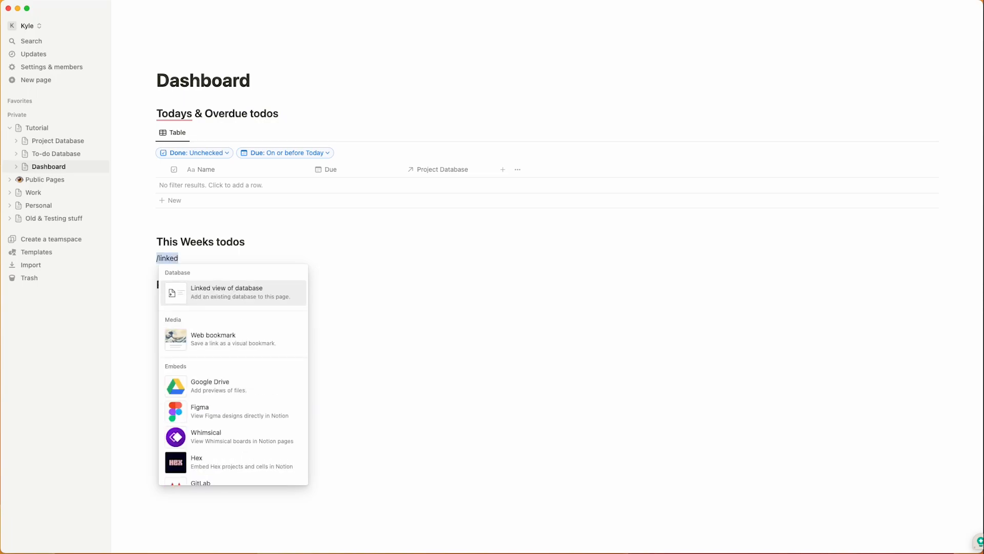
{"action": "key", "text": "BackSpace"}
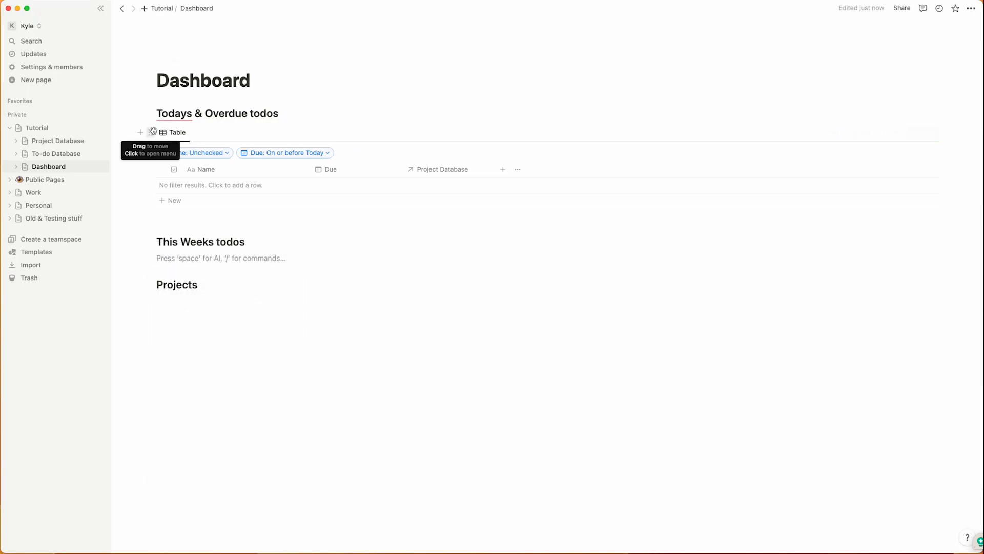
Step: Duplicate the filtered to-do table and move the copy beneath the "This Weeks todos" heading
{"action": "left_click", "coordinate": [150, 132]}
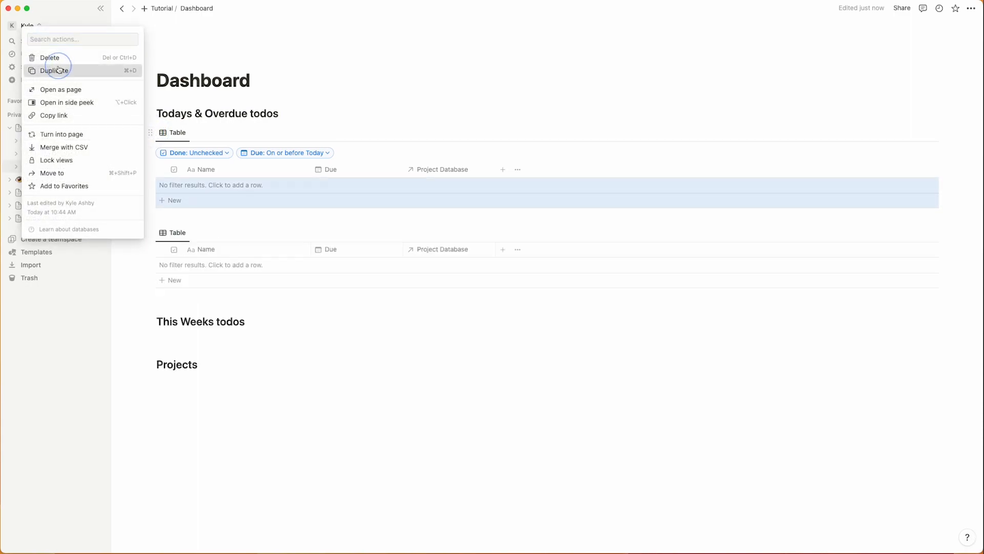
{"action": "left_click", "coordinate": [58, 70]}
{"action": "left_click_drag", "start_coordinate": [149, 232], "coordinate": [161, 331]}
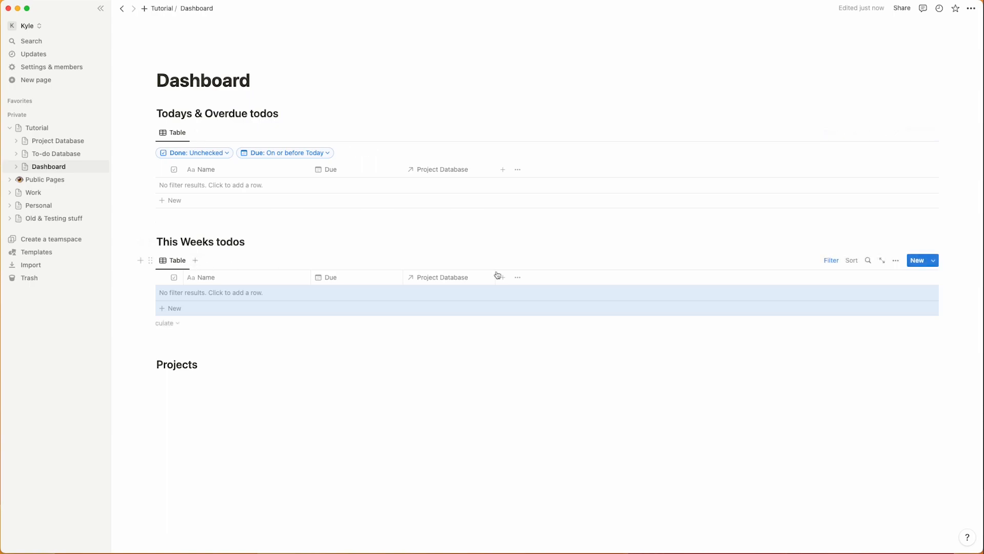
Step: Change the Due filter of the "This Weeks todos" table to be relative to today, covering this week
{"action": "left_click", "coordinate": [837, 241]}
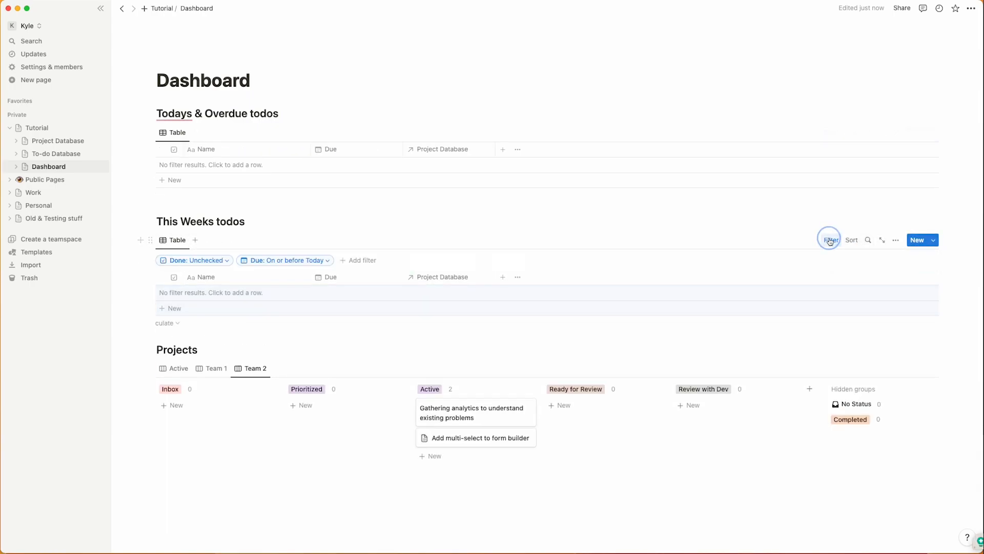
{"action": "left_click", "coordinate": [301, 263]}
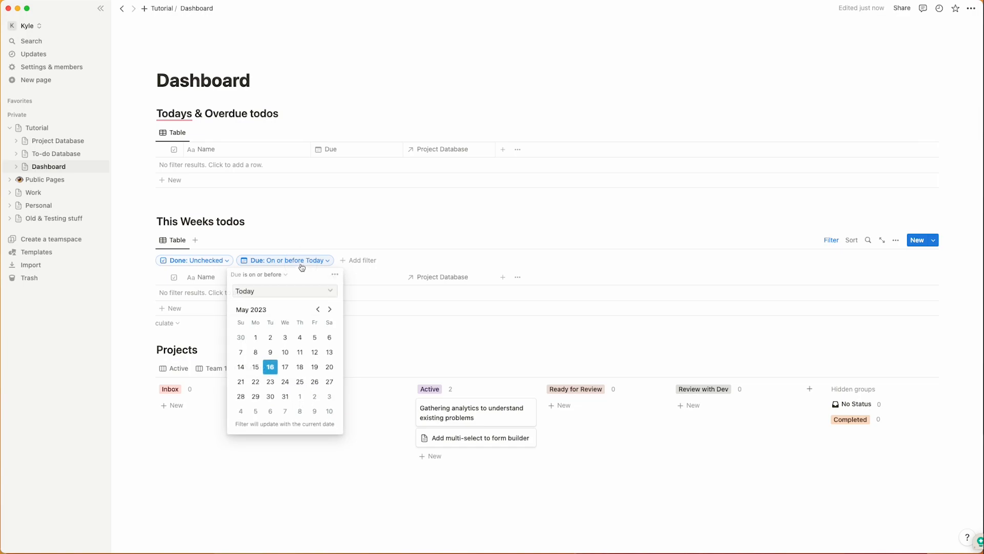
{"action": "left_click", "coordinate": [269, 275]}
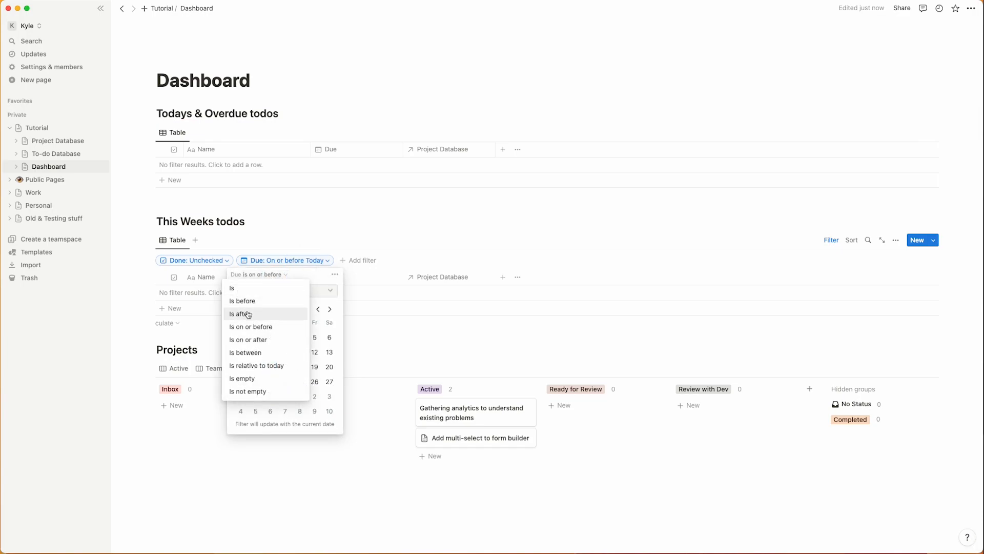
{"action": "left_click", "coordinate": [257, 365]}
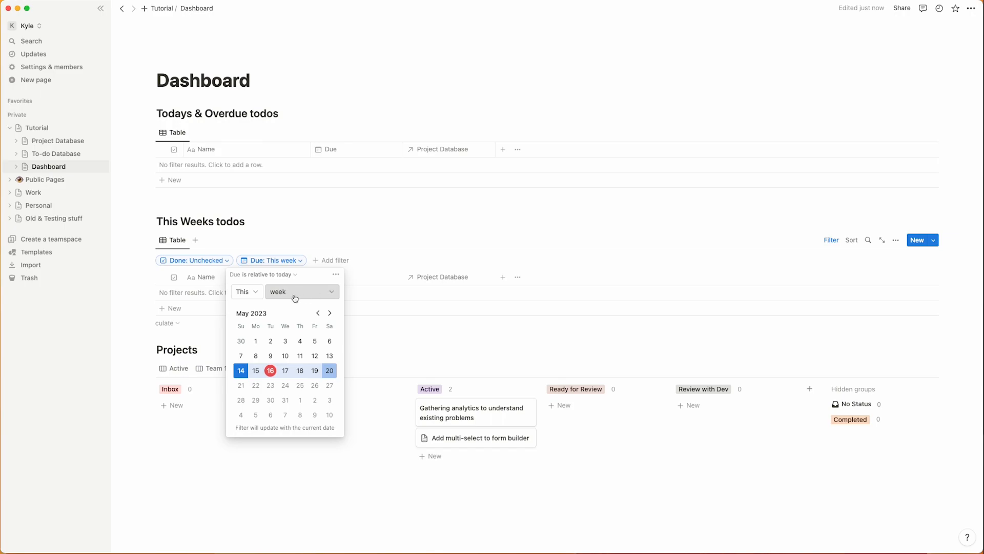
Step: Convert the "This Weeks todos" Due filter to an advanced filter and add a second rule where Due is after
{"action": "left_click", "coordinate": [336, 275]}
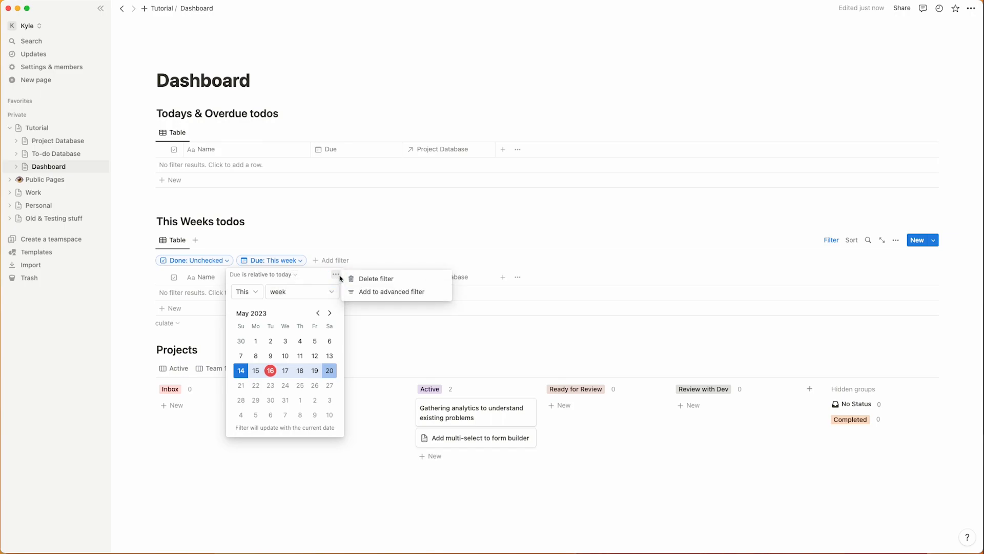
{"action": "left_click", "coordinate": [365, 292]}
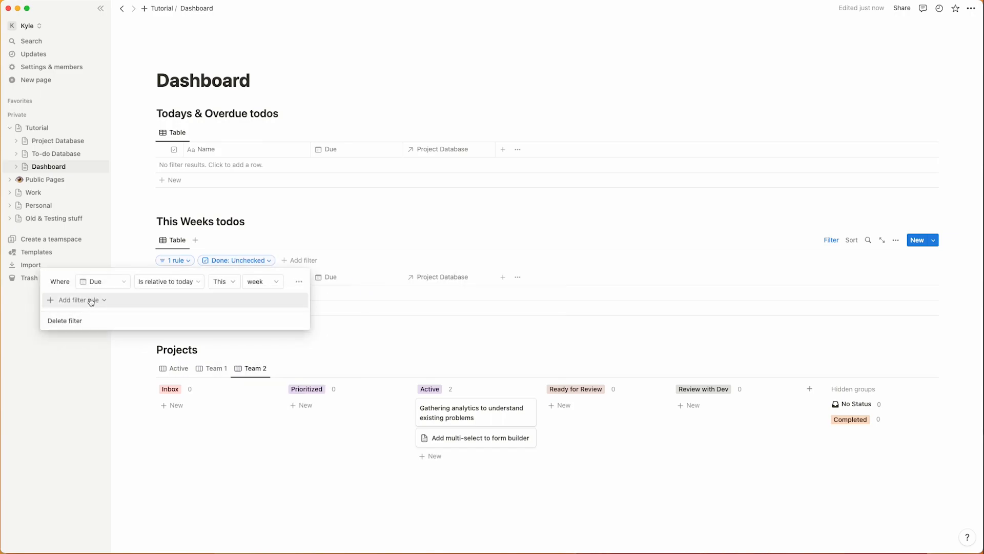
{"action": "left_click", "coordinate": [61, 302]}
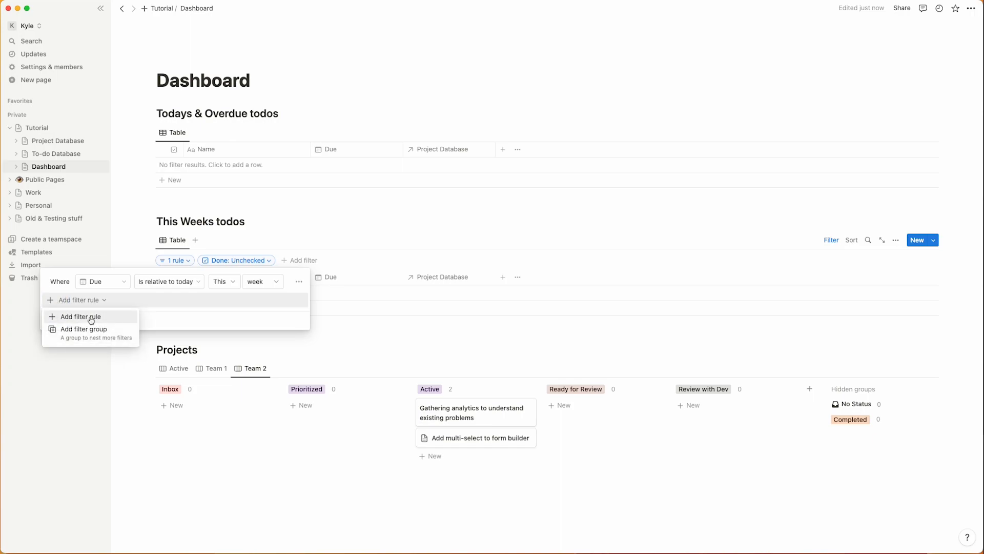
{"action": "left_click", "coordinate": [91, 316]}
{"action": "left_click", "coordinate": [159, 301]}
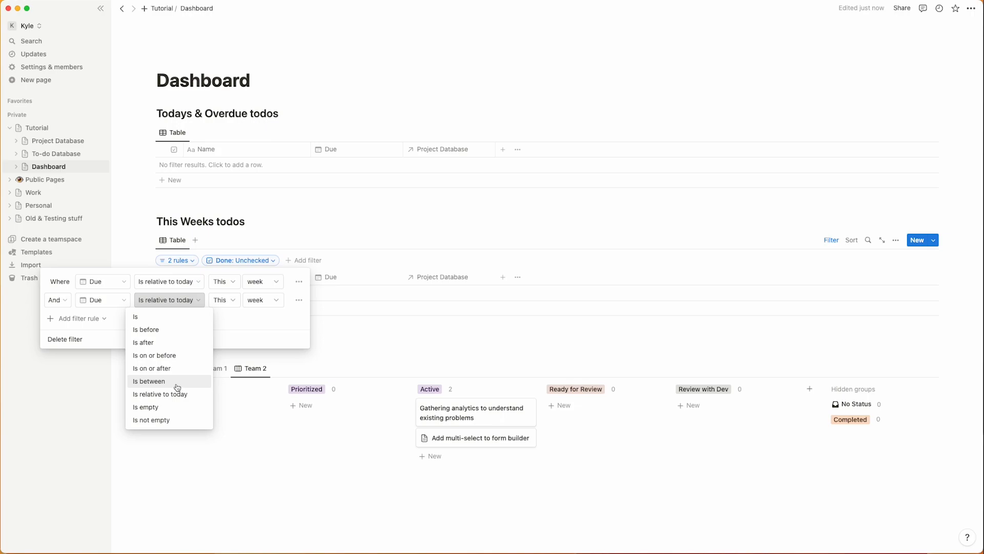
{"action": "left_click", "coordinate": [166, 346]}
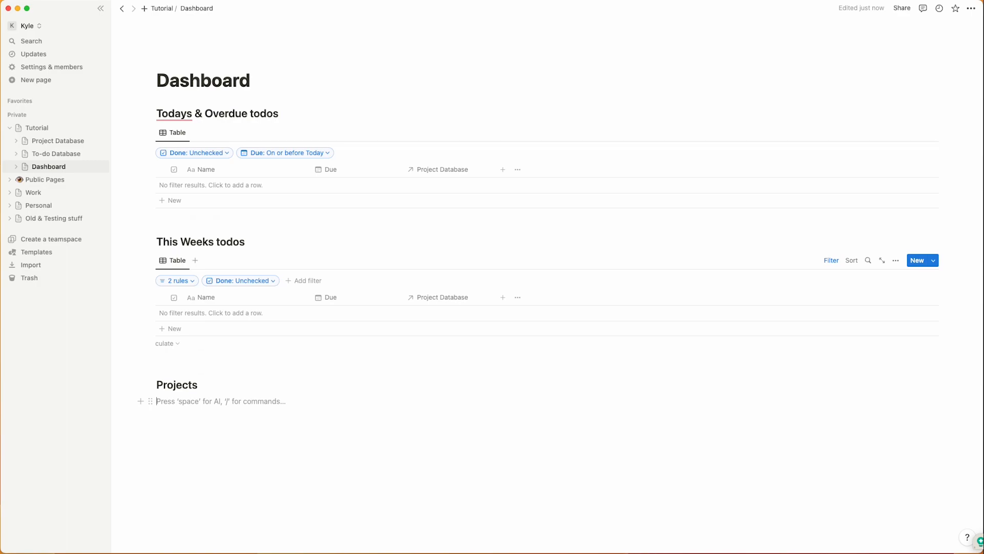
Step: Insert a linked view of the Project Database beneath the Projects heading, copying its existing Table view
{"action": "type", "text": "/"}
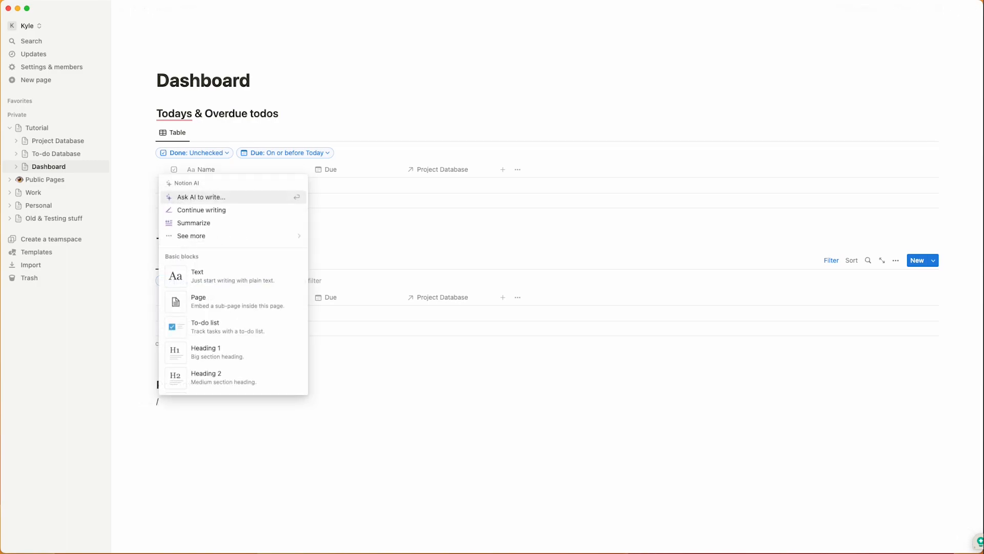
{"action": "type", "text": "linked"}
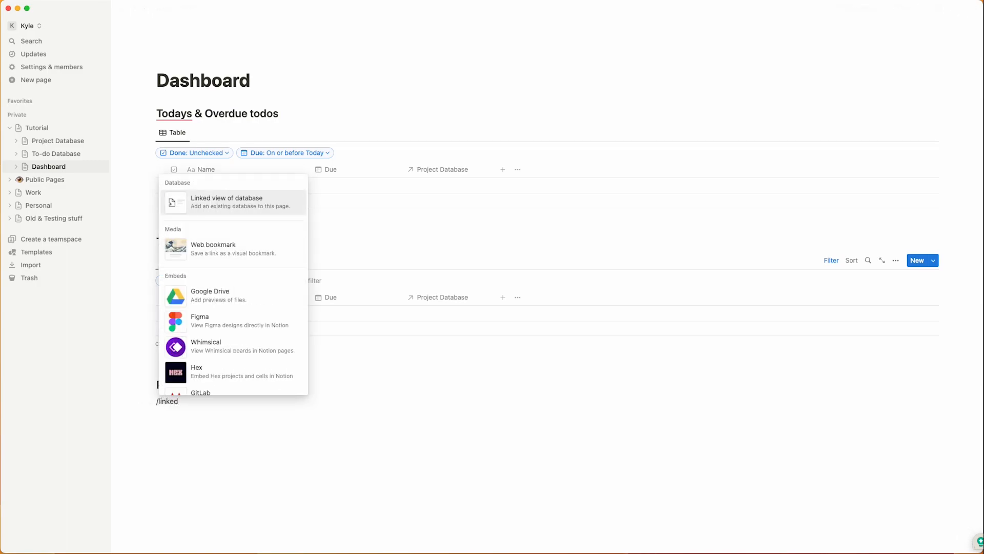
{"action": "key", "text": "Return"}
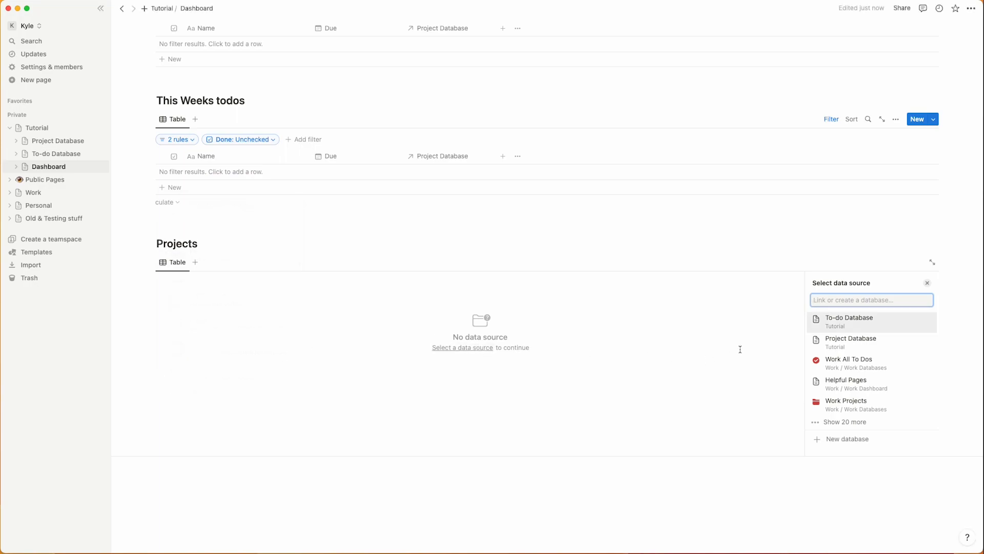
{"action": "left_click", "coordinate": [850, 342]}
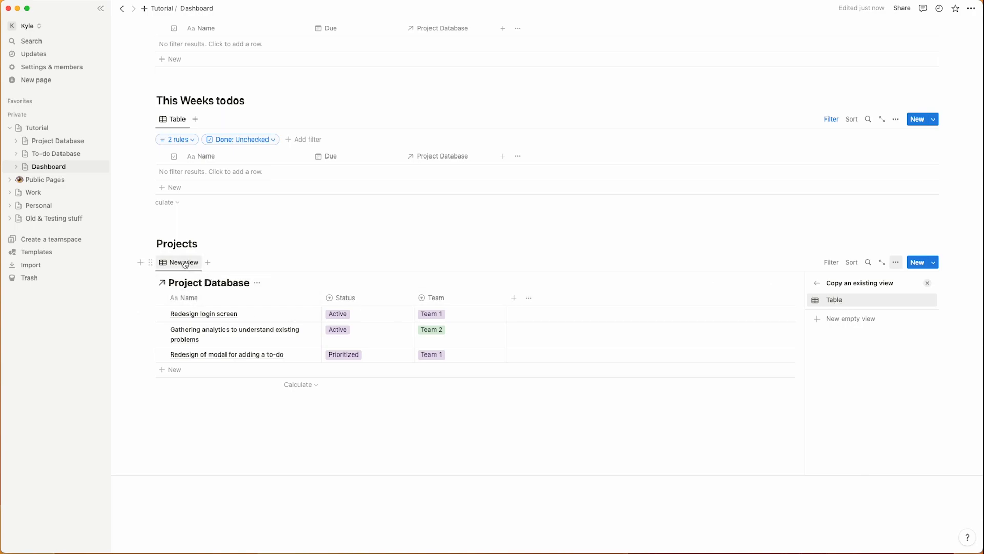
{"action": "left_click", "coordinate": [834, 300]}
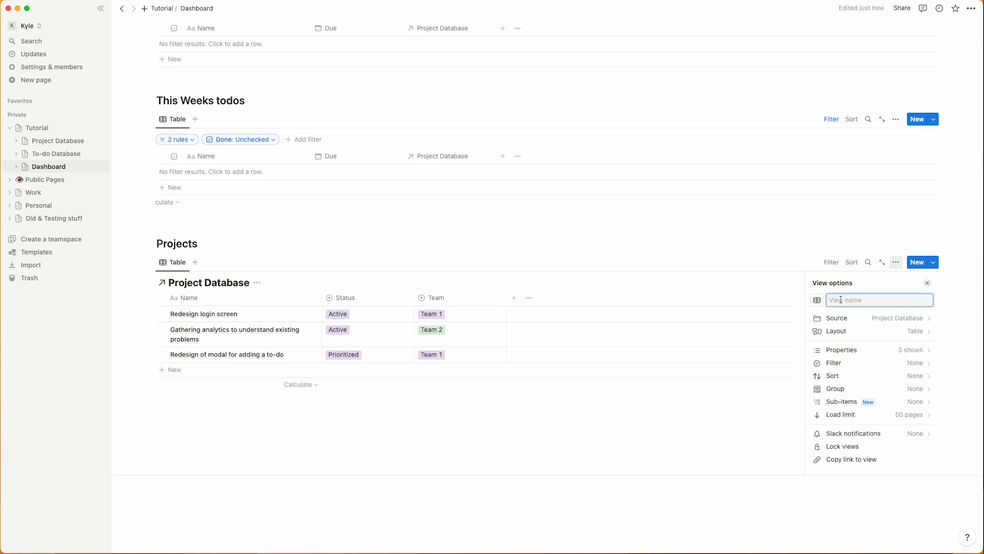
Step: Change the layout of the linked Project Database view to Board
{"action": "left_click", "coordinate": [852, 331]}
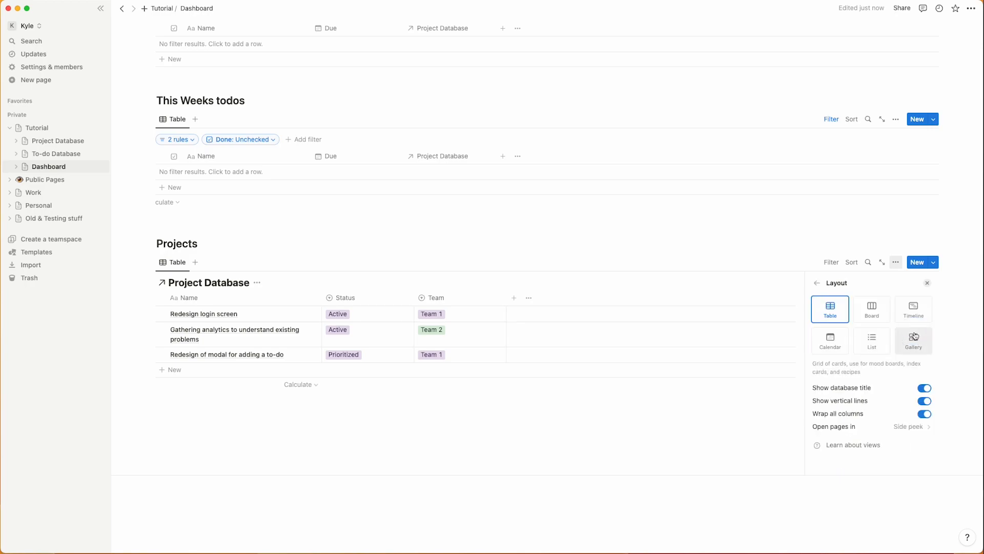
{"action": "left_click", "coordinate": [872, 311]}
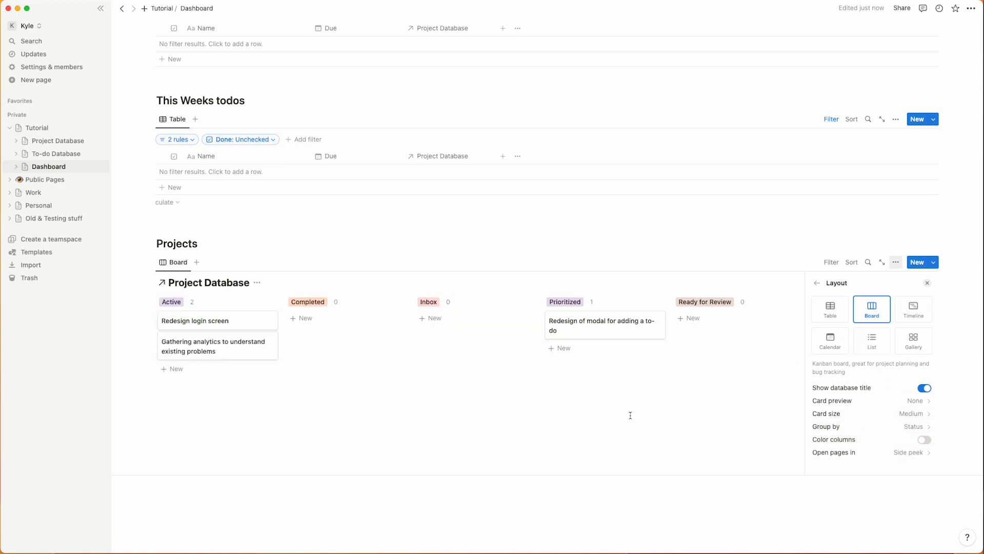
{"action": "left_click", "coordinate": [609, 413]}
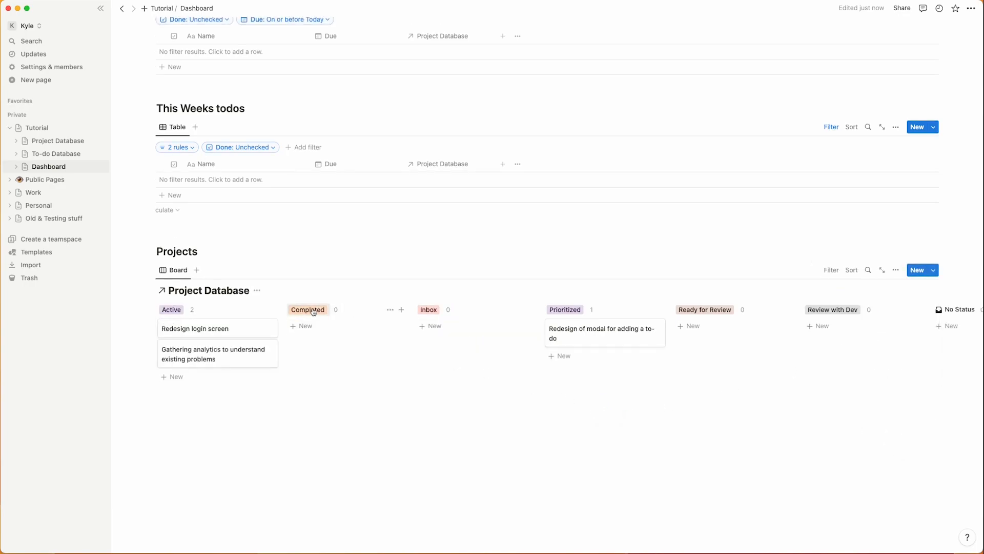
Step: Hide the Completed group on the projects board and reorder the first columns as Inbox, Prioritized, Active
{"action": "left_click", "coordinate": [390, 310]}
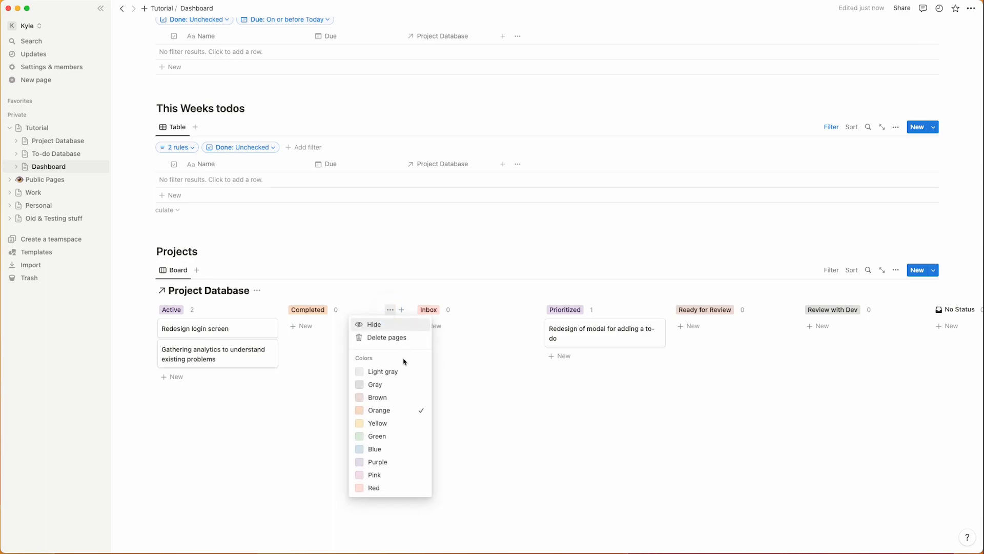
{"action": "left_click", "coordinate": [385, 326]}
{"action": "left_click_drag", "start_coordinate": [300, 311], "coordinate": [187, 310]}
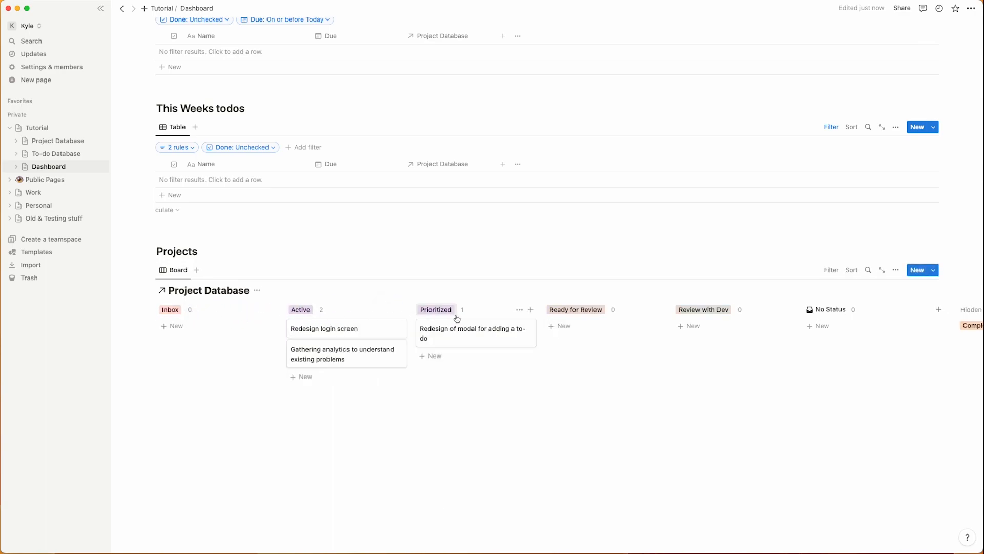
{"action": "left_click_drag", "start_coordinate": [465, 314], "coordinate": [341, 313]}
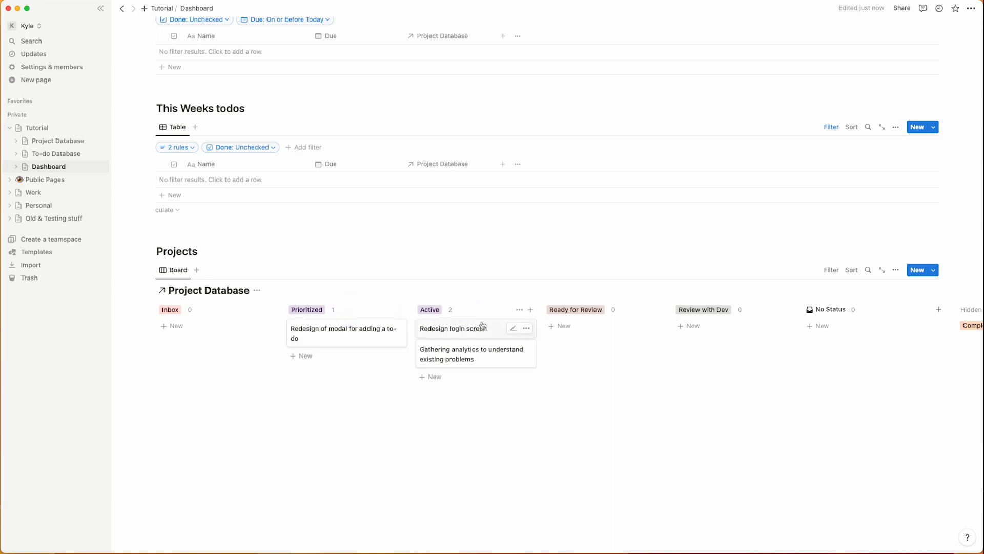
Step: Hide the No Status group on the projects board
{"action": "scroll", "coordinate": [506, 316], "scroll_direction": "right", "scroll_amount": 3}
{"action": "scroll", "coordinate": [633, 314], "scroll_direction": "right", "scroll_amount": 2}
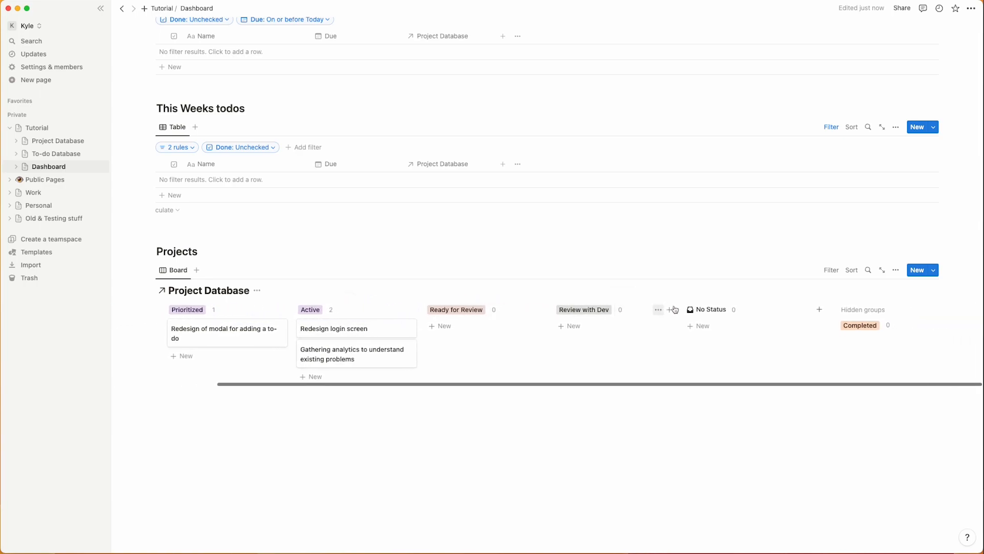
{"action": "left_click", "coordinate": [787, 310]}
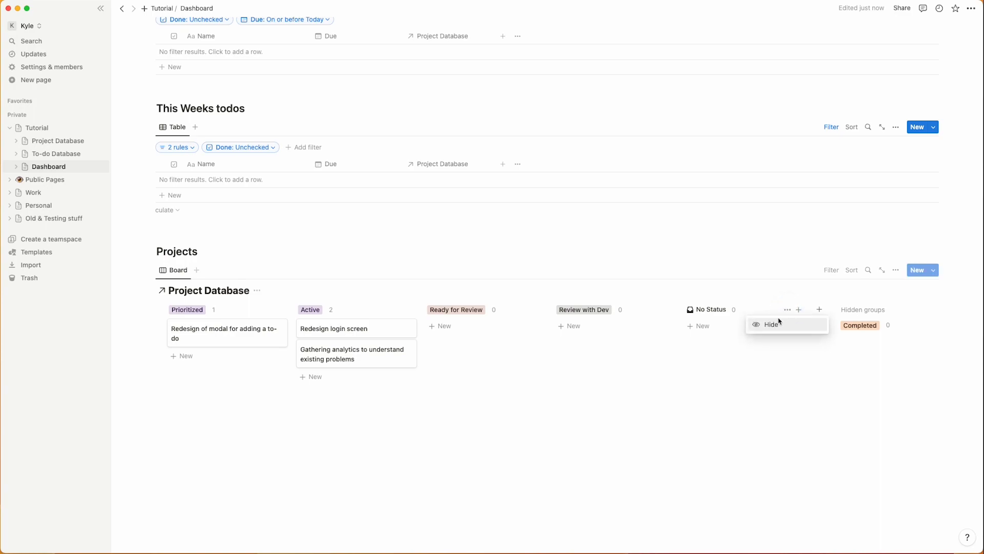
{"action": "left_click", "coordinate": [772, 325]}
{"action": "scroll", "coordinate": [667, 328], "scroll_direction": "left", "scroll_amount": 3}
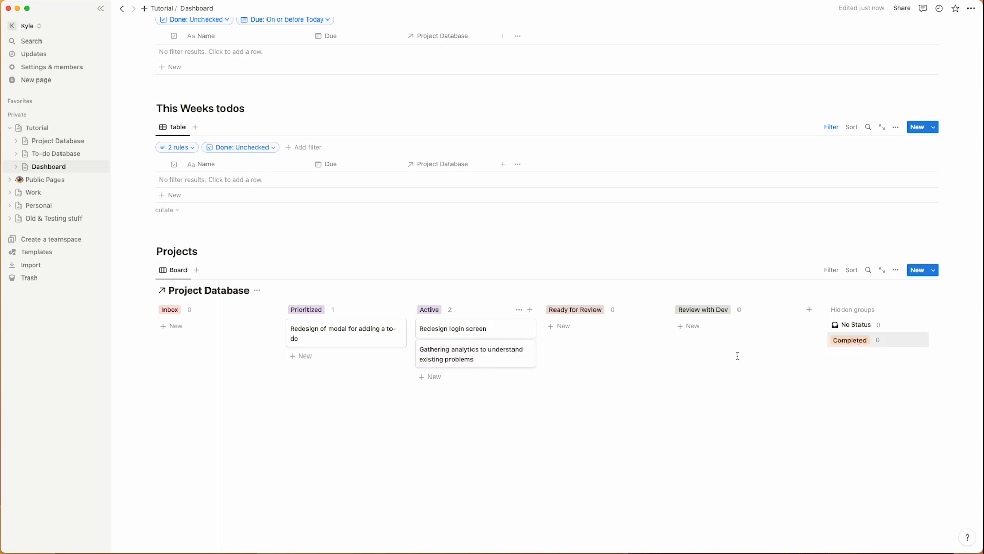
Step: Filter the projects board to show only items whose Team is Team 1
{"action": "left_click", "coordinate": [832, 272]}
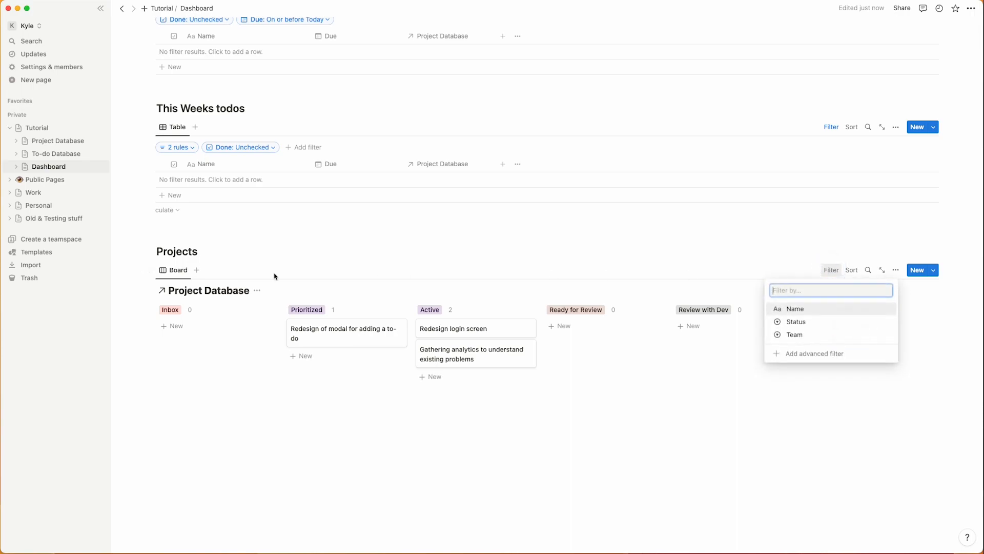
{"action": "left_click", "coordinate": [793, 336]}
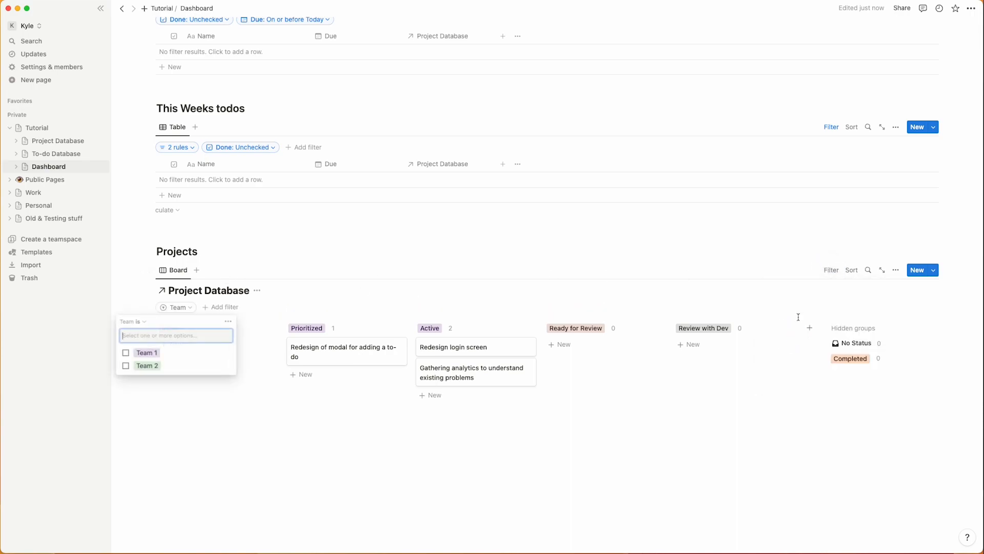
{"action": "left_click", "coordinate": [126, 353]}
{"action": "left_click", "coordinate": [269, 265]}
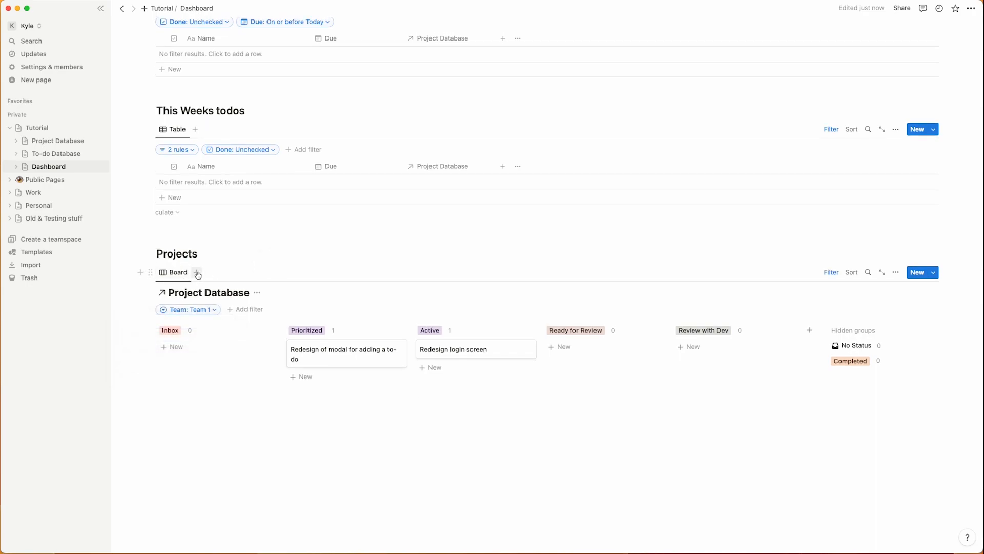
Step: Rename the filtered projects board view as "Team 1"
{"action": "left_click", "coordinate": [178, 274]}
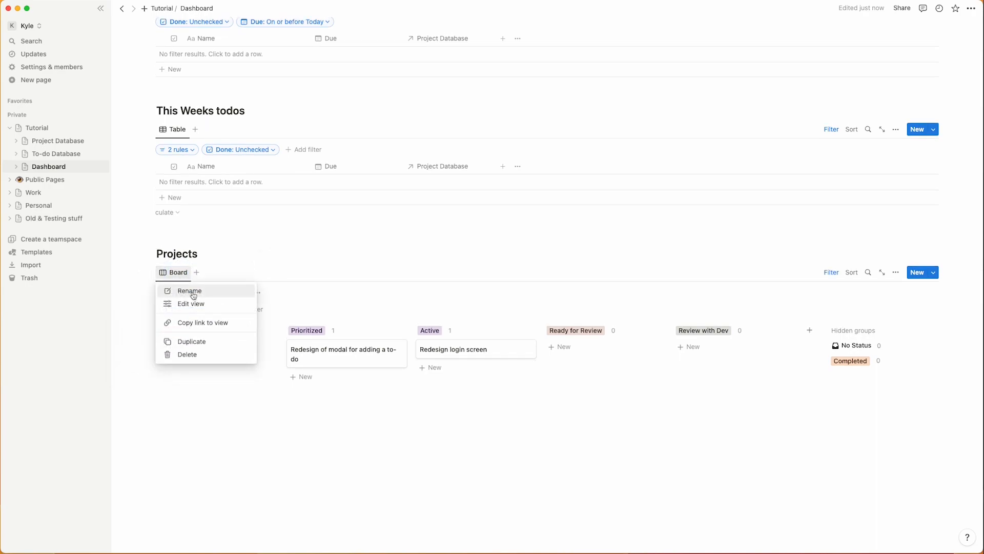
{"action": "left_click", "coordinate": [210, 291]}
{"action": "type", "text": "Team 1"}
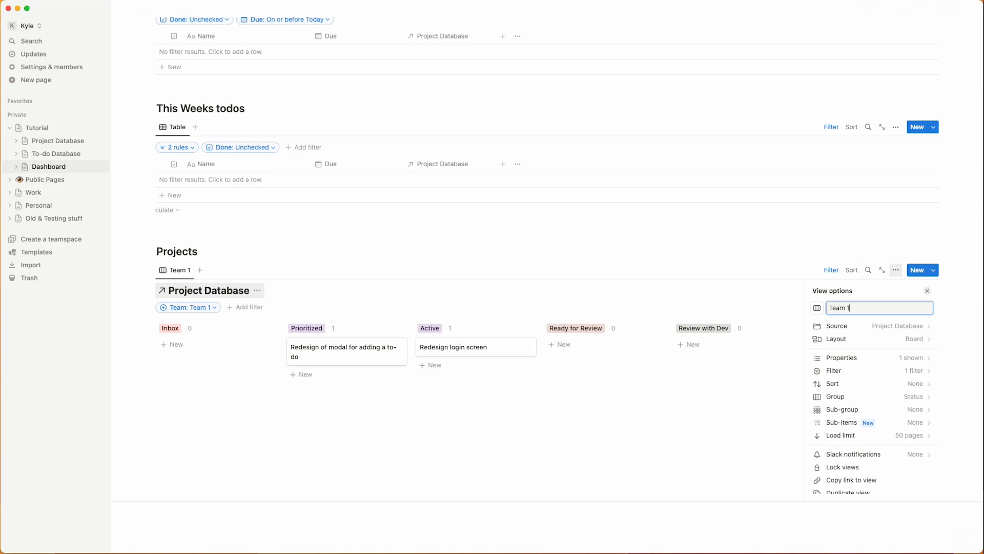
{"action": "left_click", "coordinate": [303, 236]}
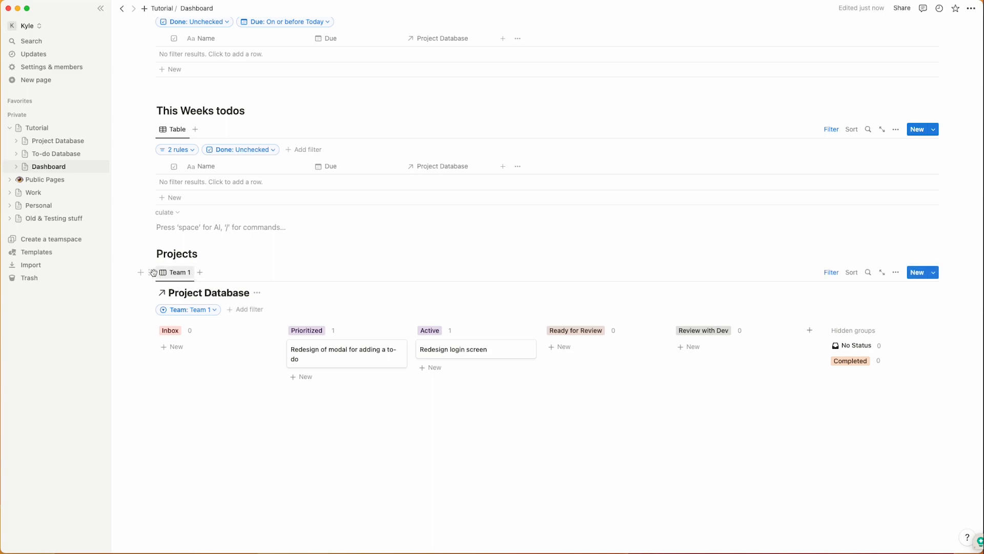
Step: Duplicate the Team 1 board view and name the copy "Team 2"
{"action": "left_click", "coordinate": [175, 272]}
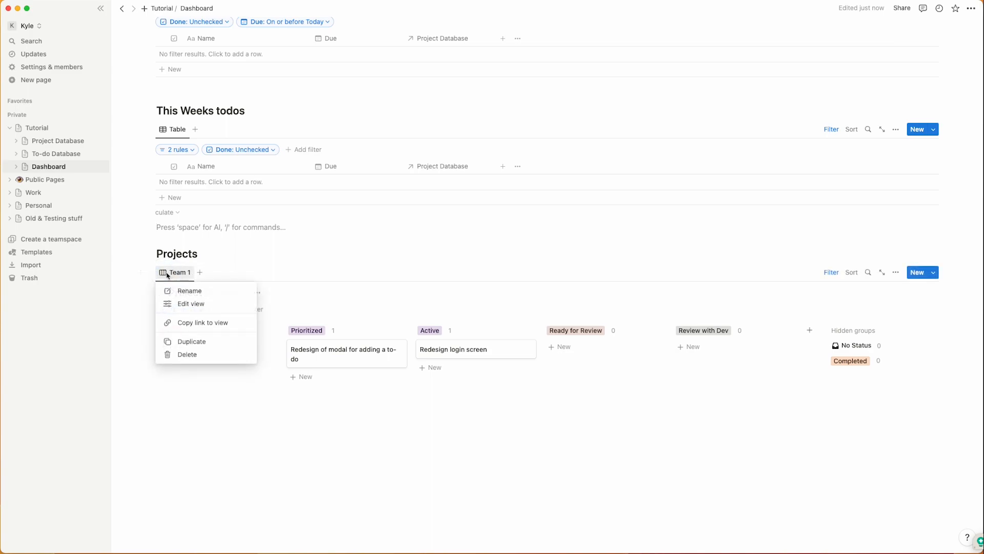
{"action": "left_click", "coordinate": [180, 341]}
{"action": "type", "text": "Team 2"}
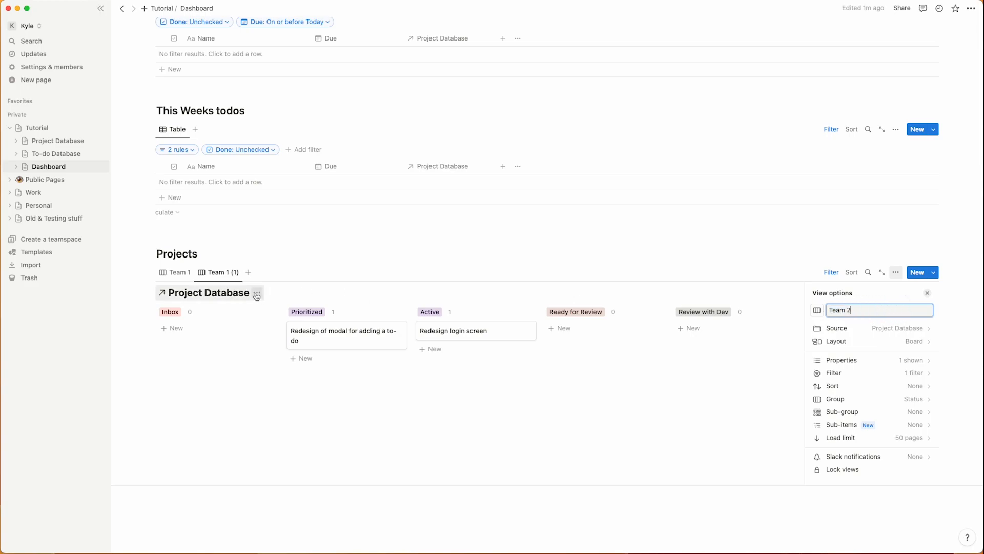
{"action": "left_click", "coordinate": [831, 272]}
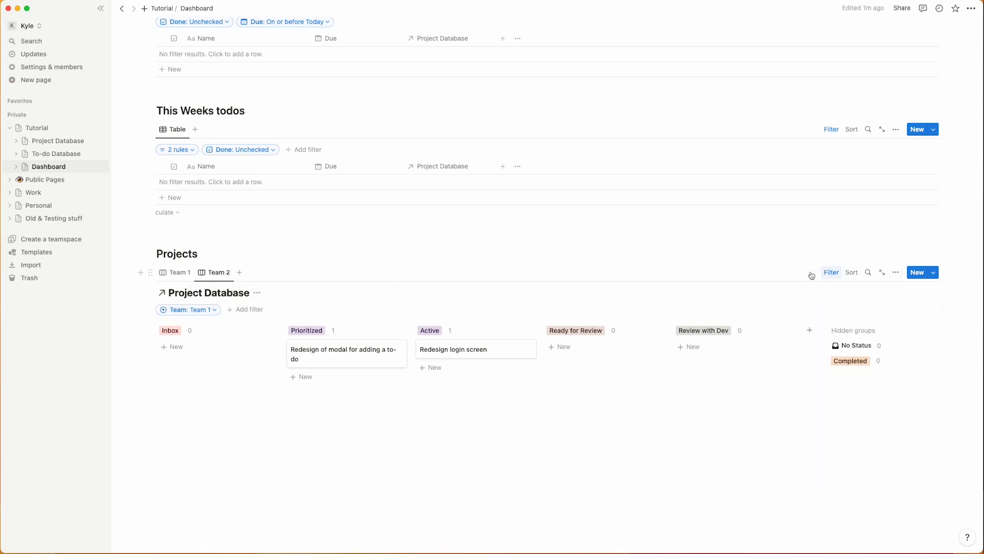
Step: Change the Team filter of the Team 2 view so that only Team 2 is selected
{"action": "left_click", "coordinate": [214, 309]}
{"action": "left_click", "coordinate": [139, 355]}
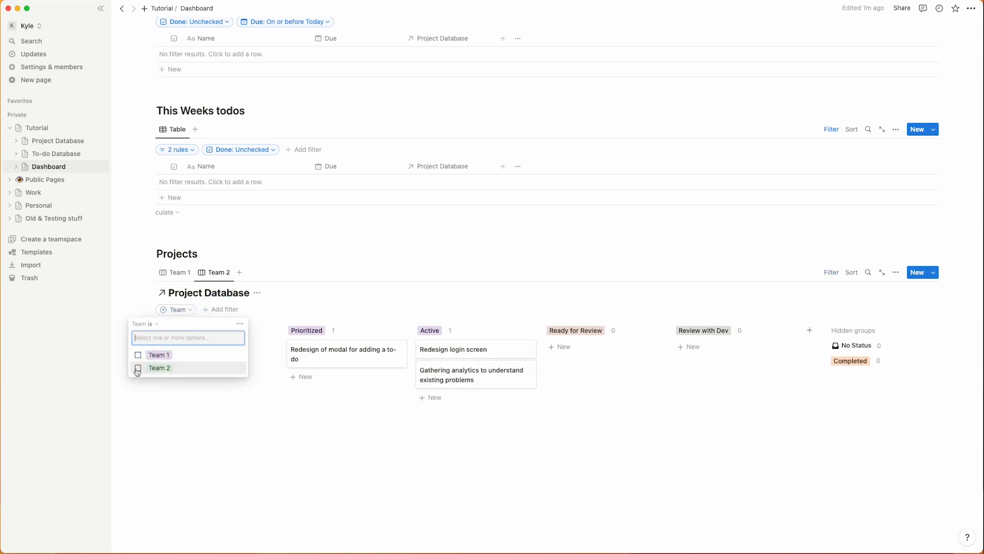
{"action": "left_click", "coordinate": [138, 368]}
{"action": "left_click", "coordinate": [280, 305]}
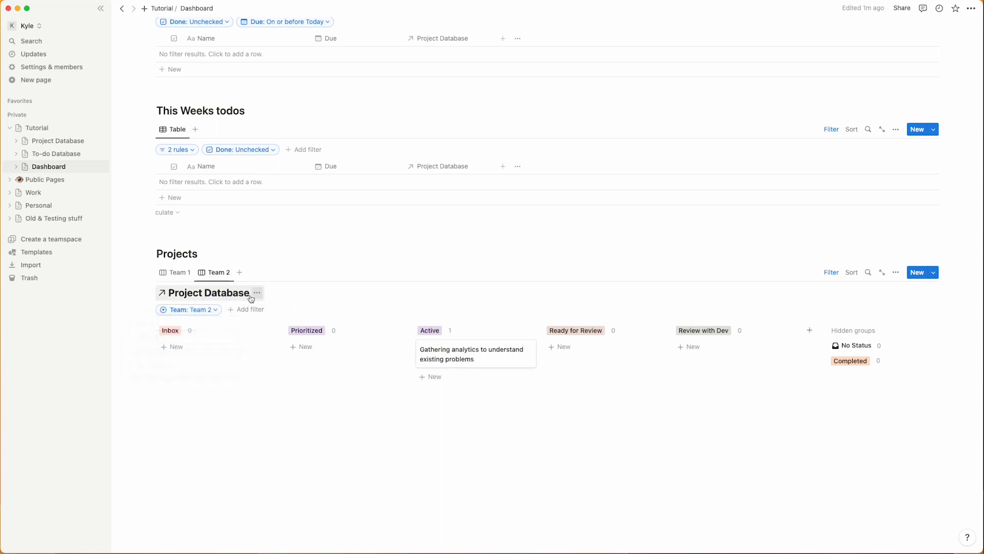
Step: Hide the Project Database title in both the Team 2 and Team 1 views
{"action": "left_click", "coordinate": [257, 292]}
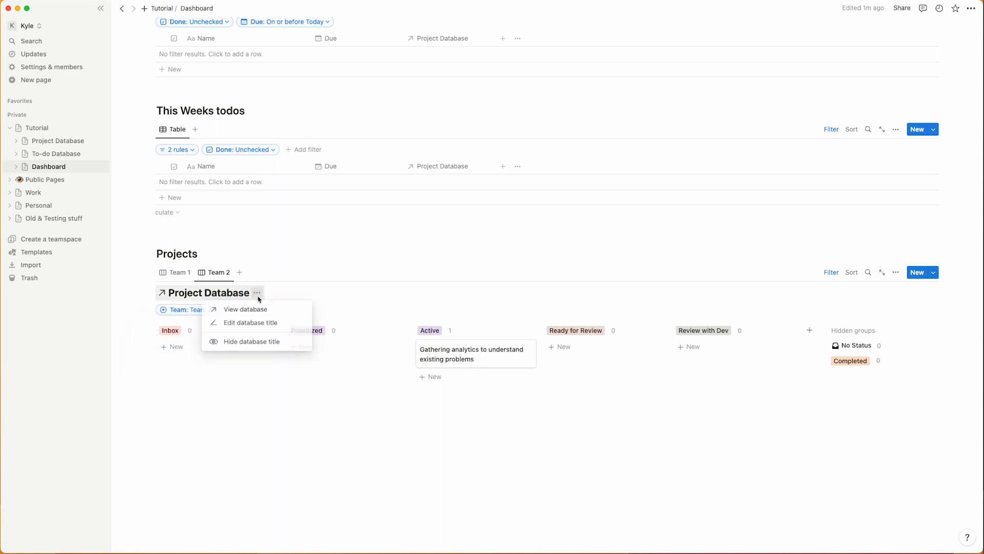
{"action": "left_click", "coordinate": [249, 341]}
{"action": "left_click", "coordinate": [177, 291]}
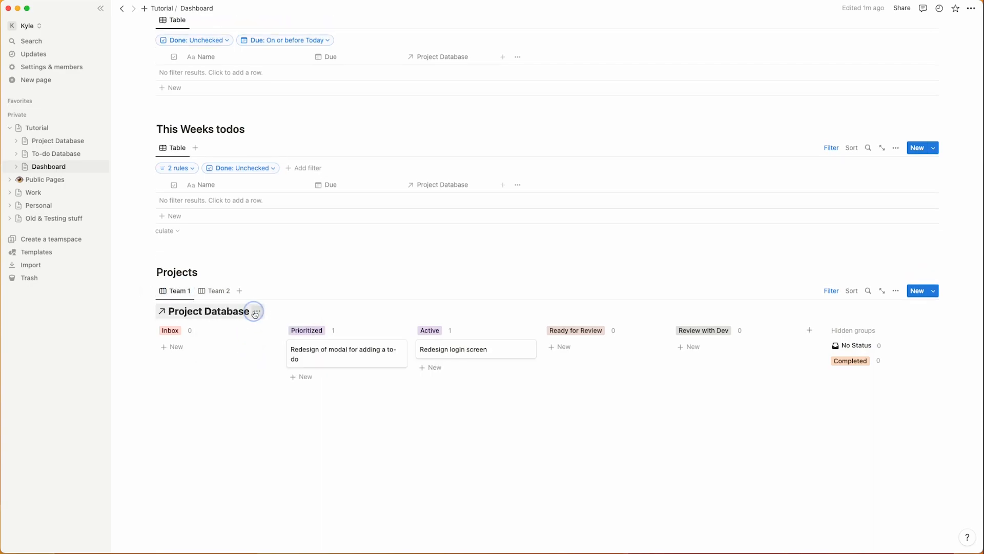
{"action": "left_click", "coordinate": [257, 311]}
{"action": "left_click", "coordinate": [240, 356]}
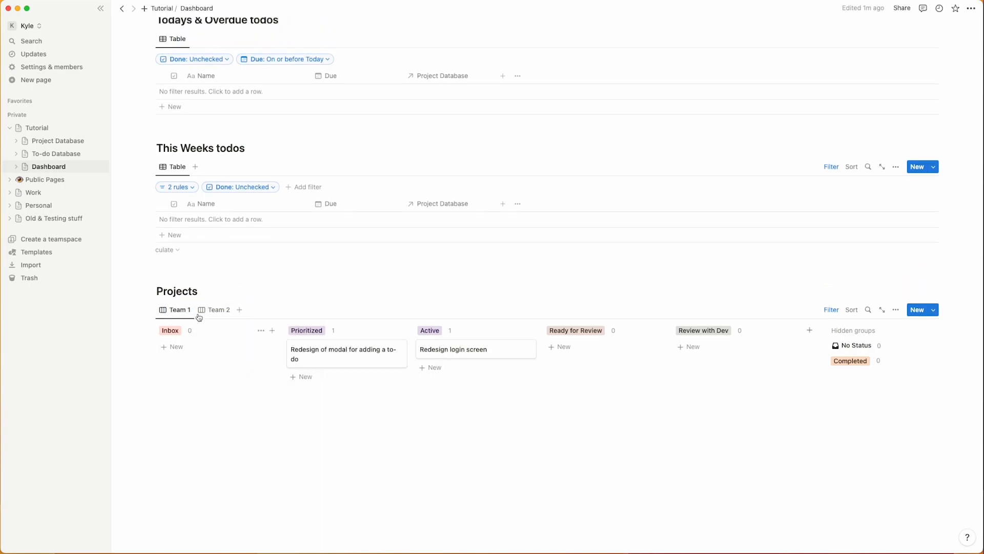
Step: Switch between the Team 1 and Team 2 views to compare their project boards
{"action": "left_click", "coordinate": [215, 310]}
{"action": "left_click", "coordinate": [185, 311]}
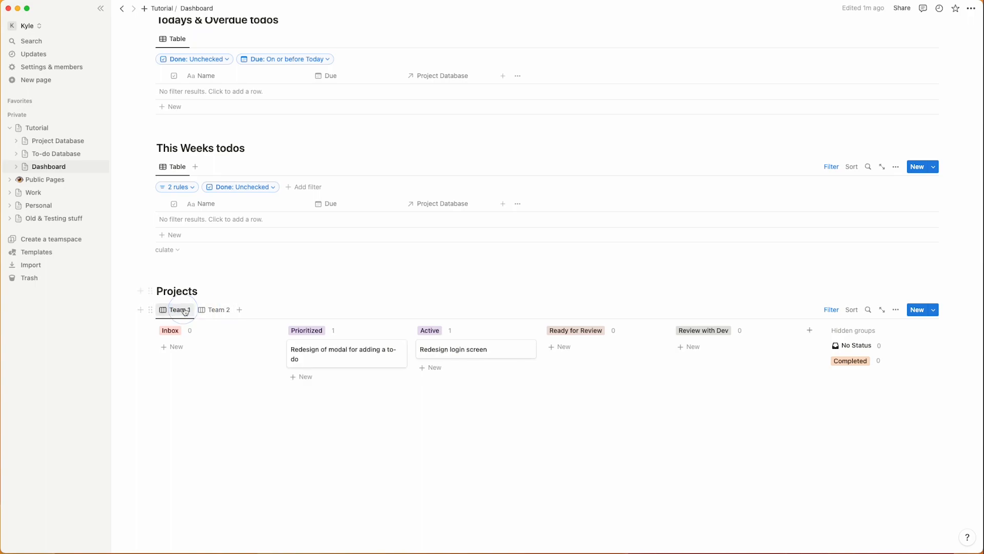
{"action": "left_click", "coordinate": [210, 311]}
{"action": "left_click", "coordinate": [176, 311]}
Step: Add a third view to the Projects section, using Project Database as the source and copying its existing Table view
{"action": "left_click", "coordinate": [239, 310]}
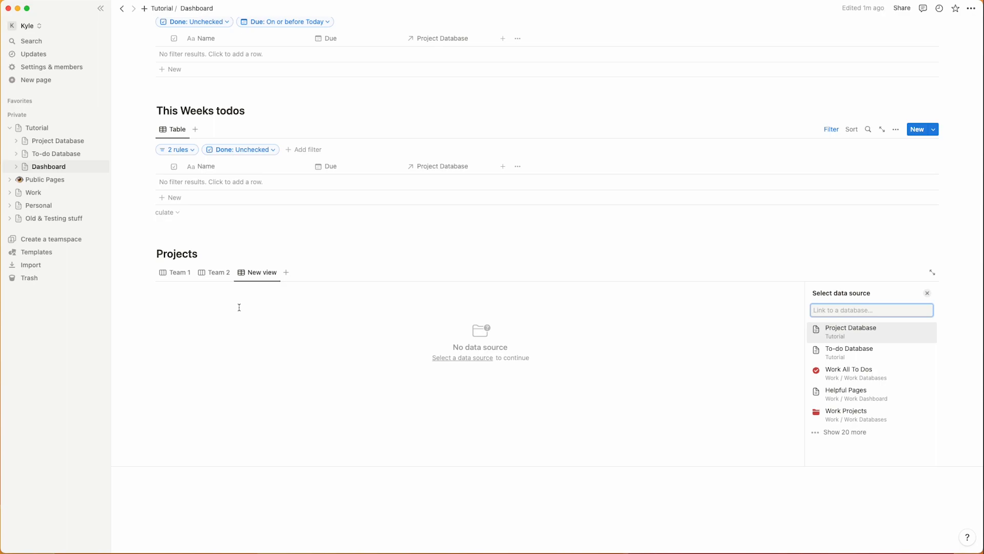
{"action": "type", "text": "Activ"}
{"action": "key", "text": "super+a"}
{"action": "key", "text": "BackSpace"}
{"action": "left_click", "coordinate": [874, 339]}
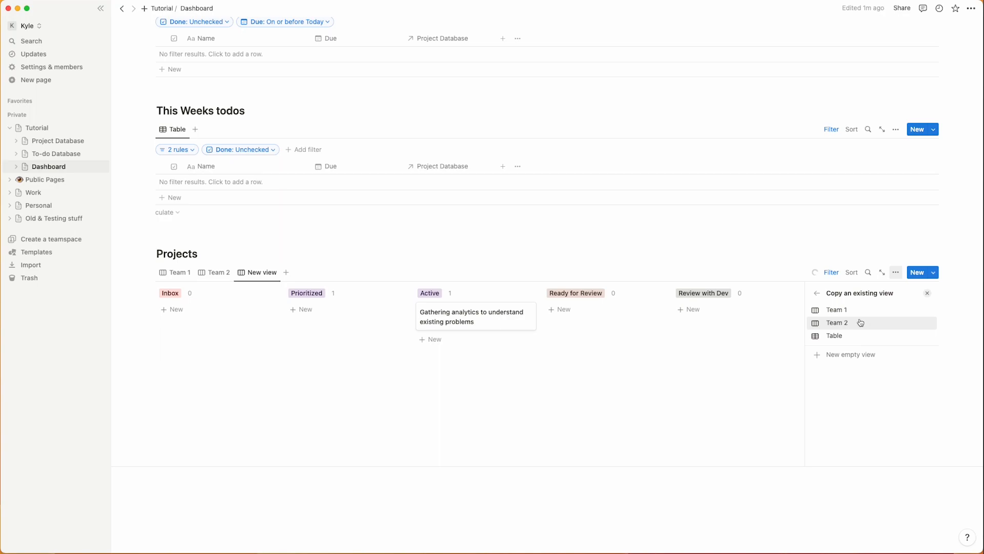
{"action": "left_click", "coordinate": [840, 335]}
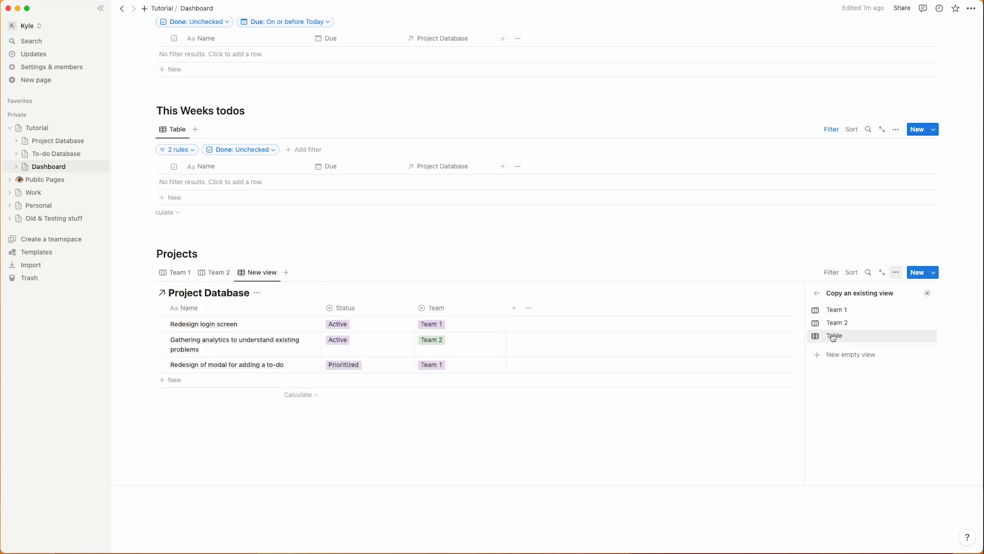
{"action": "left_click", "coordinate": [832, 336]}
Step: Change the new Projects view to a Board layout named "Active" and place it before the Team 1 view
{"action": "left_click", "coordinate": [910, 341]}
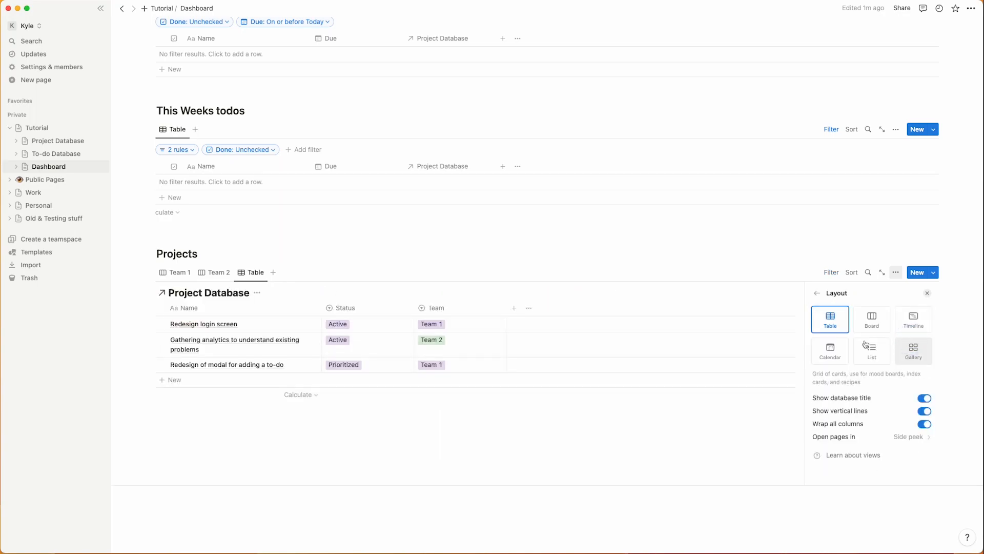
{"action": "left_click", "coordinate": [872, 318]}
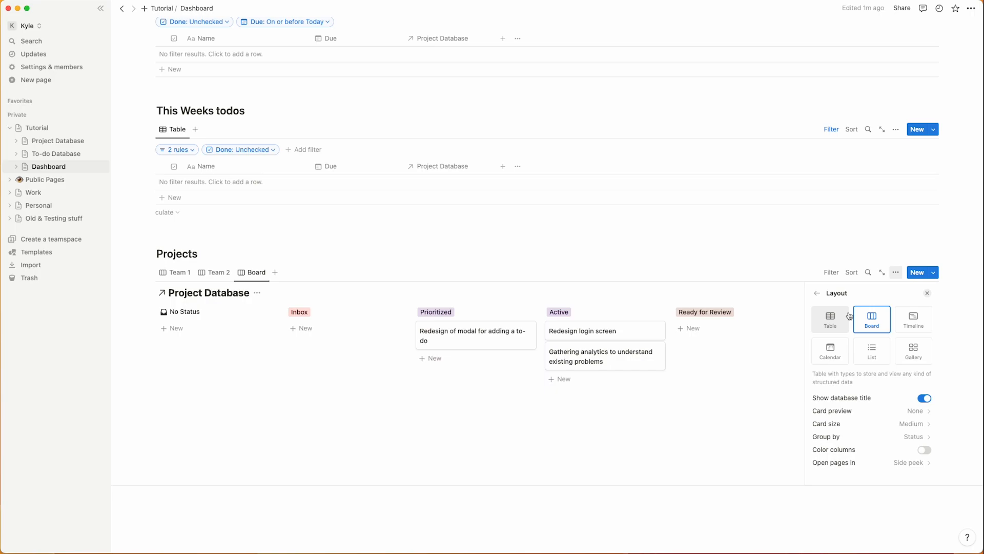
{"action": "left_click", "coordinate": [817, 295]}
{"action": "type", "text": "Active"}
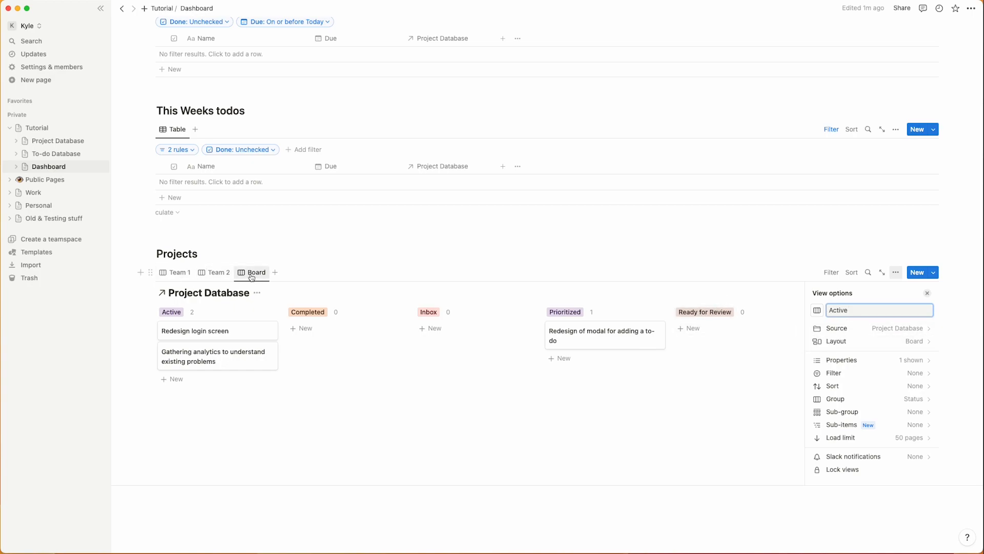
{"action": "left_click_drag", "start_coordinate": [251, 278], "coordinate": [174, 273]}
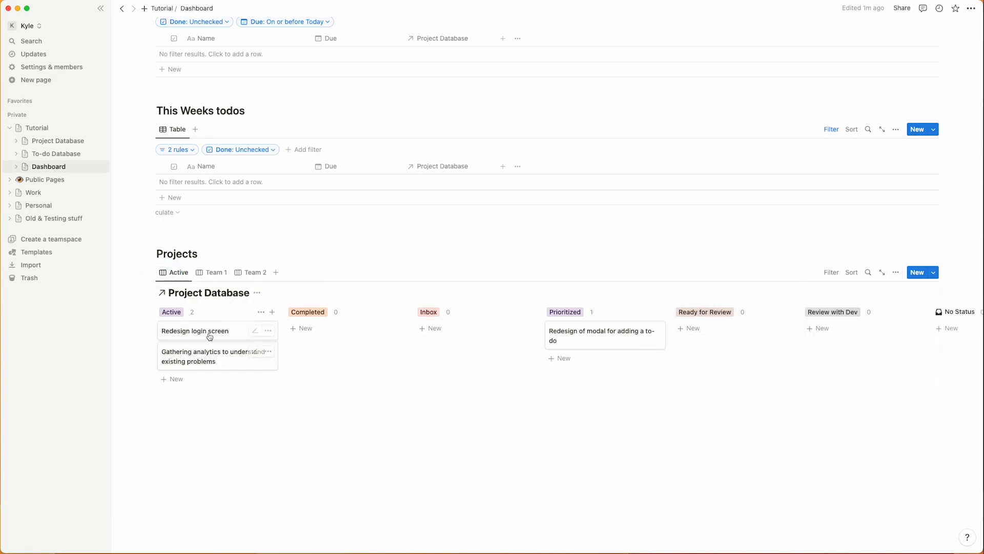
Step: Hide the Completed and Inbox groups on the Active board and move the Prioritized group in front of the Active group
{"action": "left_click", "coordinate": [390, 312]}
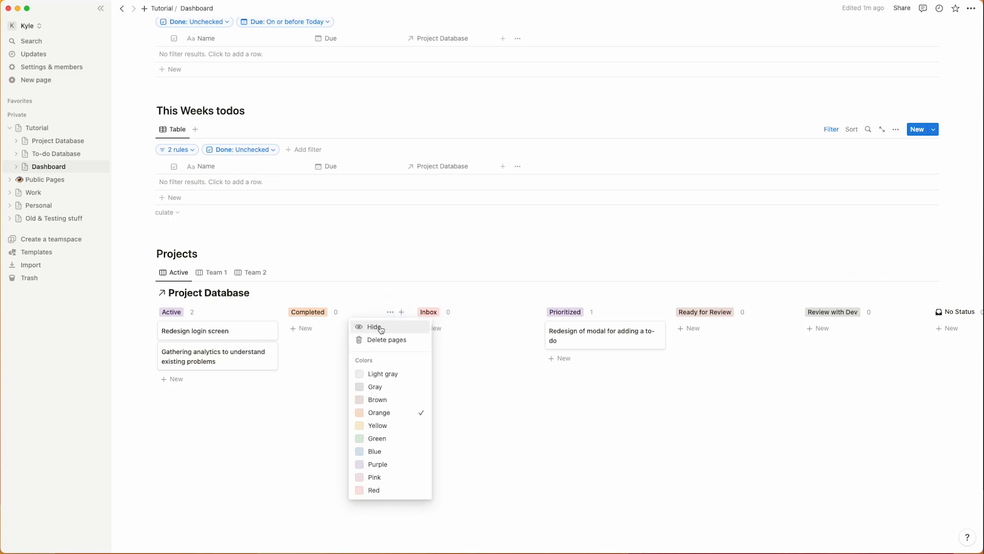
{"action": "left_click", "coordinate": [381, 327]}
{"action": "left_click_drag", "start_coordinate": [367, 314], "coordinate": [227, 319]}
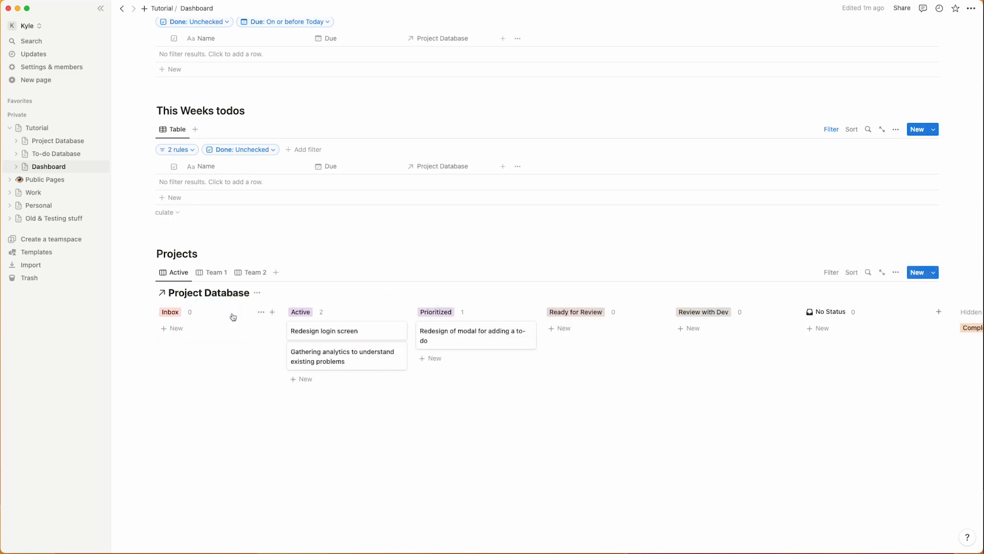
{"action": "left_click", "coordinate": [261, 312]}
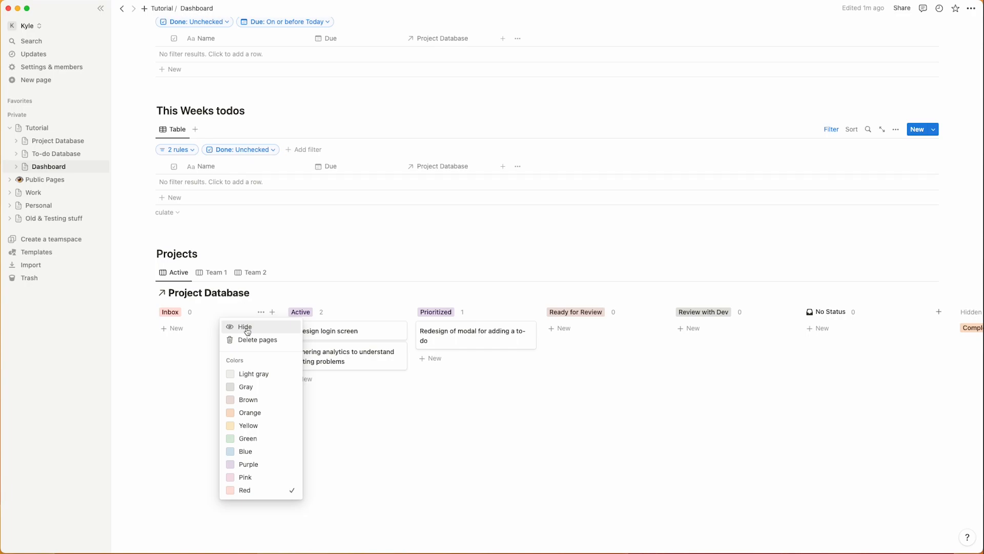
{"action": "left_click", "coordinate": [247, 329]}
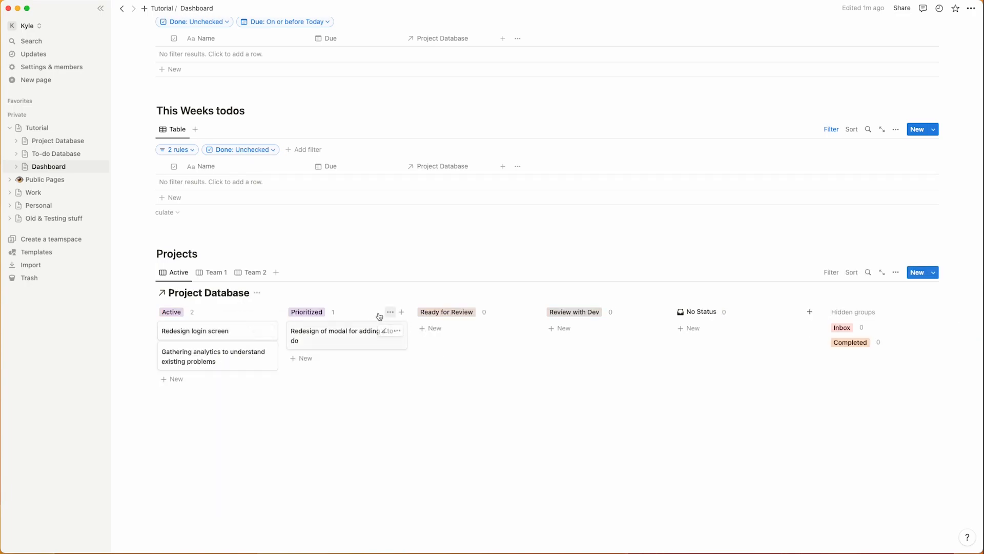
{"action": "left_click_drag", "start_coordinate": [361, 311], "coordinate": [270, 314]}
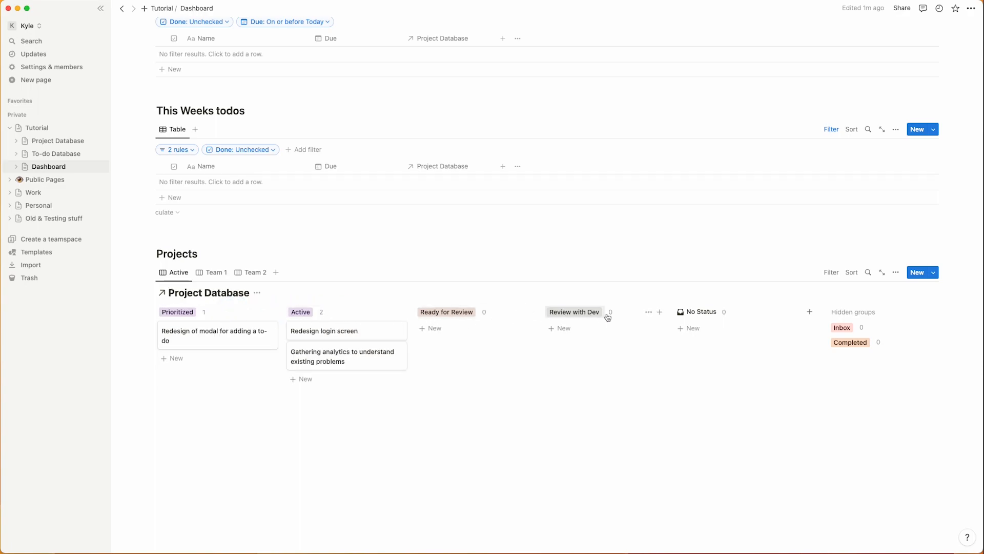
Step: Hide the Review with Dev and No Status groups on the Active board
{"action": "left_click", "coordinate": [649, 315]}
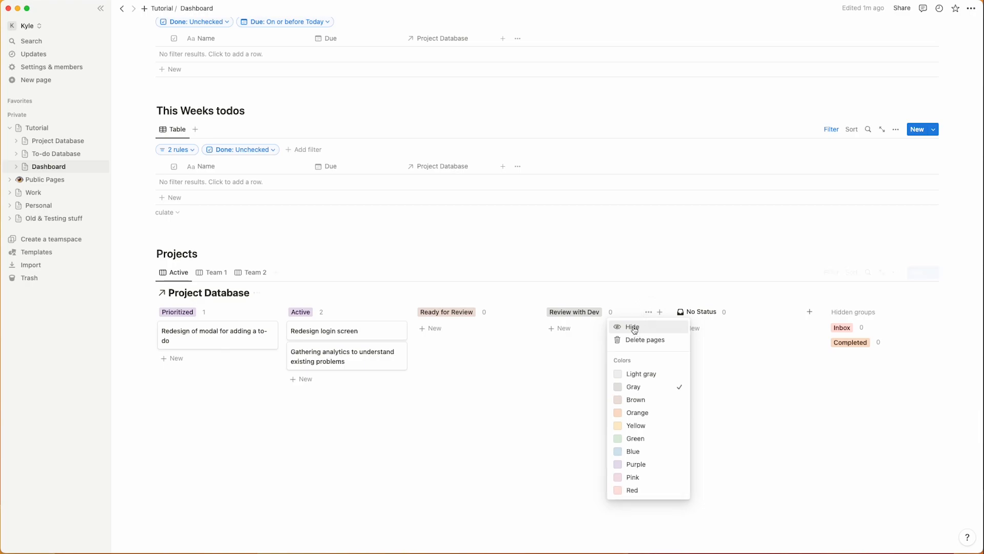
{"action": "left_click", "coordinate": [633, 326]}
{"action": "left_click", "coordinate": [649, 312]}
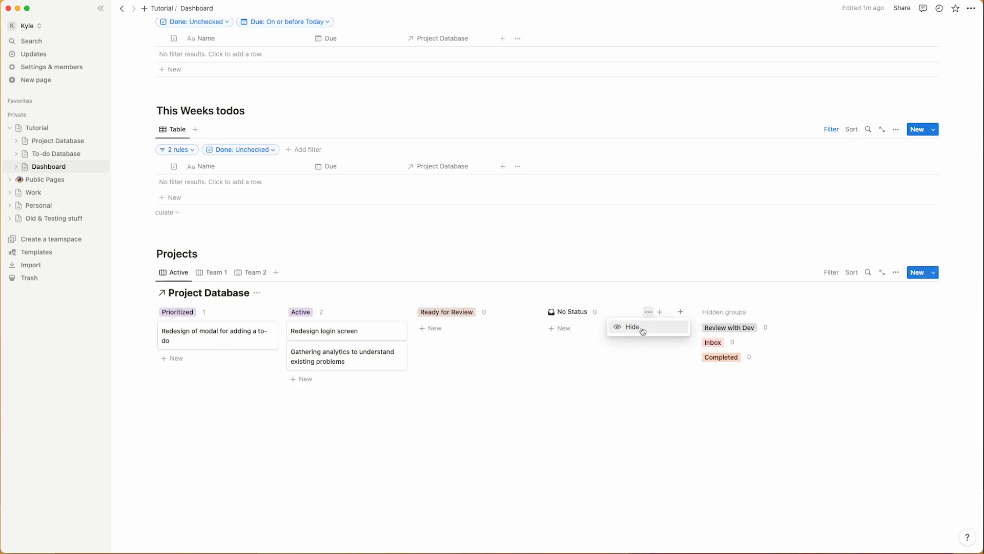
{"action": "left_click", "coordinate": [640, 328]}
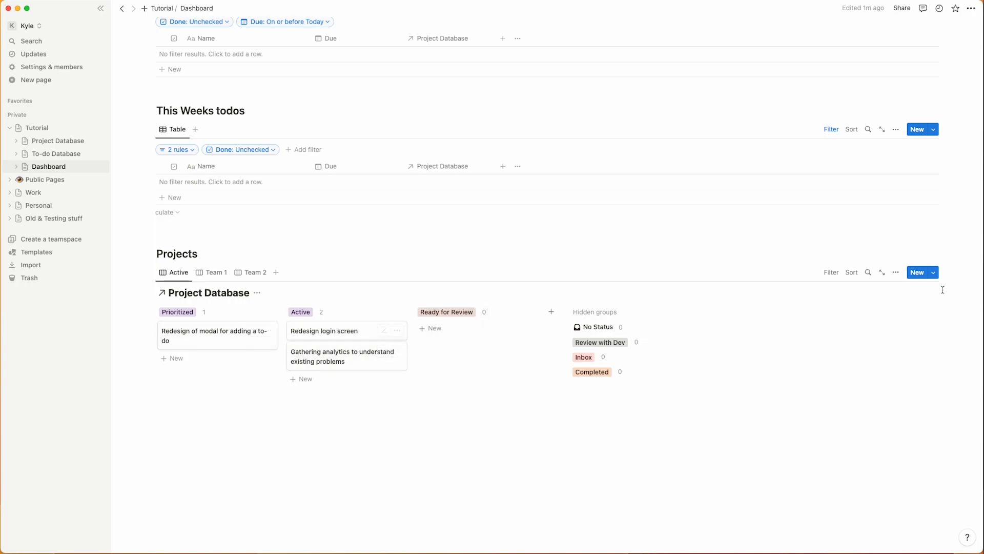
Step: Show the Team property on the cards of the Active board
{"action": "left_click", "coordinate": [896, 273]}
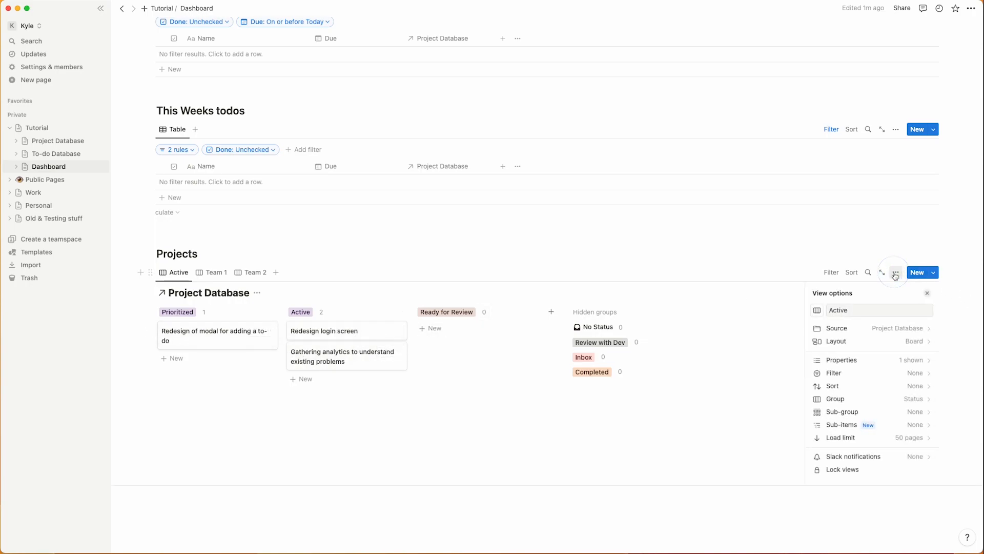
{"action": "left_click", "coordinate": [905, 363]}
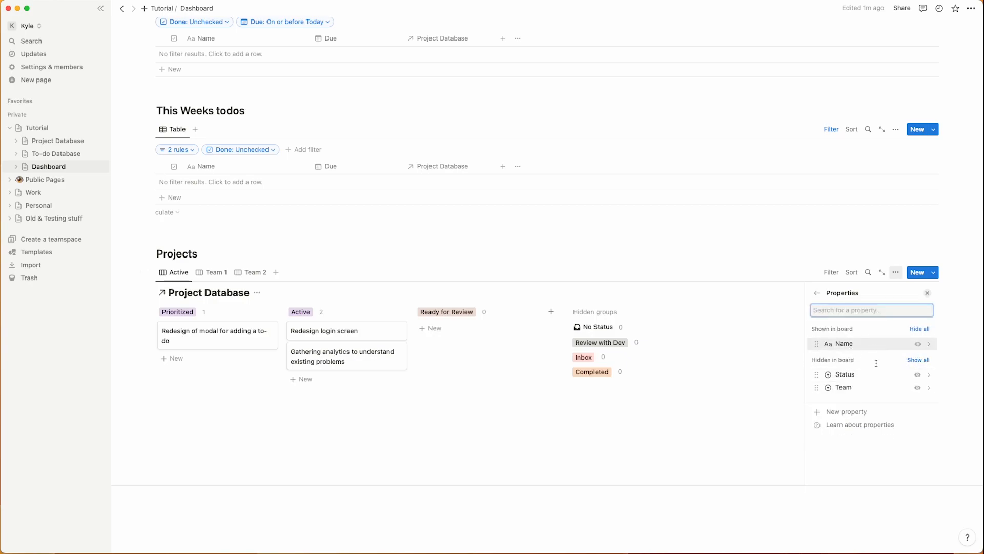
{"action": "left_click", "coordinate": [917, 388]}
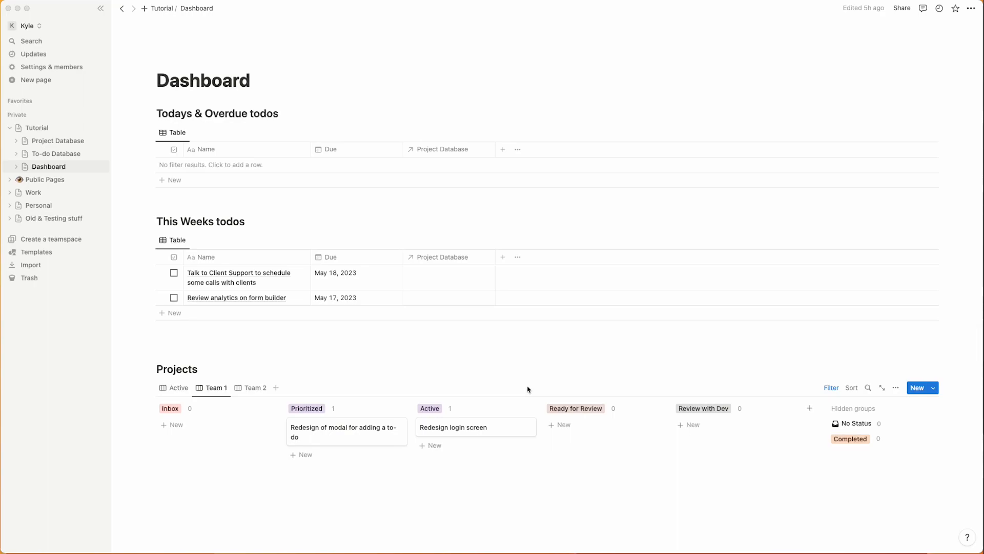
Step: Create a new template for Project Database and title it "Project"
{"action": "left_click", "coordinate": [932, 390]}
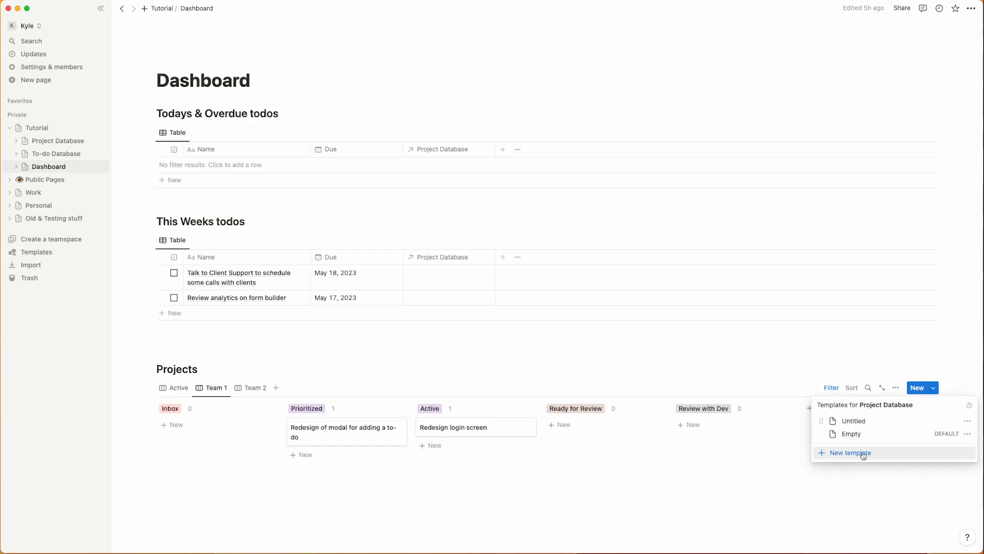
{"action": "left_click", "coordinate": [864, 453]}
{"action": "type", "text": "Project"}
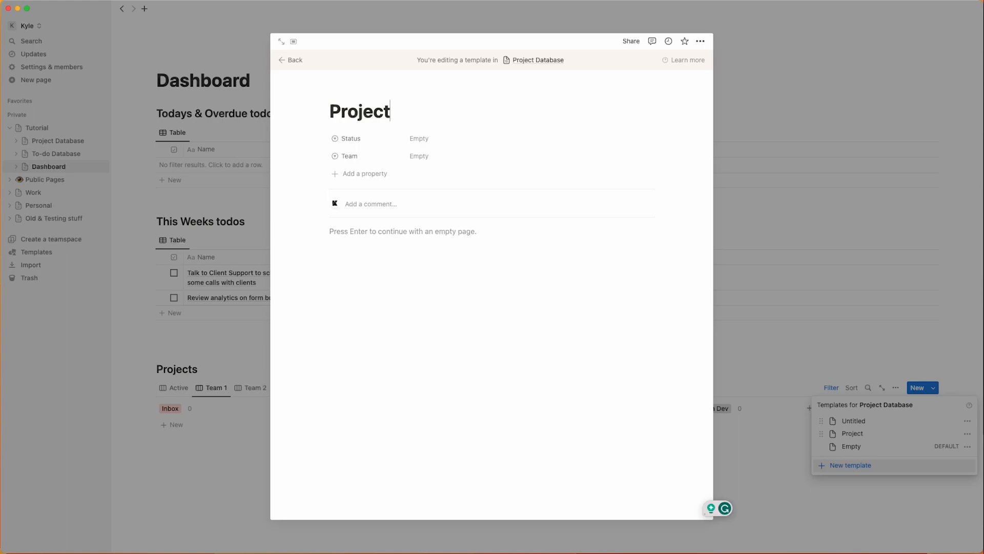
Step: Set the Project template to full width and open it as a full page
{"action": "left_click", "coordinate": [701, 41]}
{"action": "left_click", "coordinate": [741, 121]}
{"action": "left_click", "coordinate": [284, 45]}
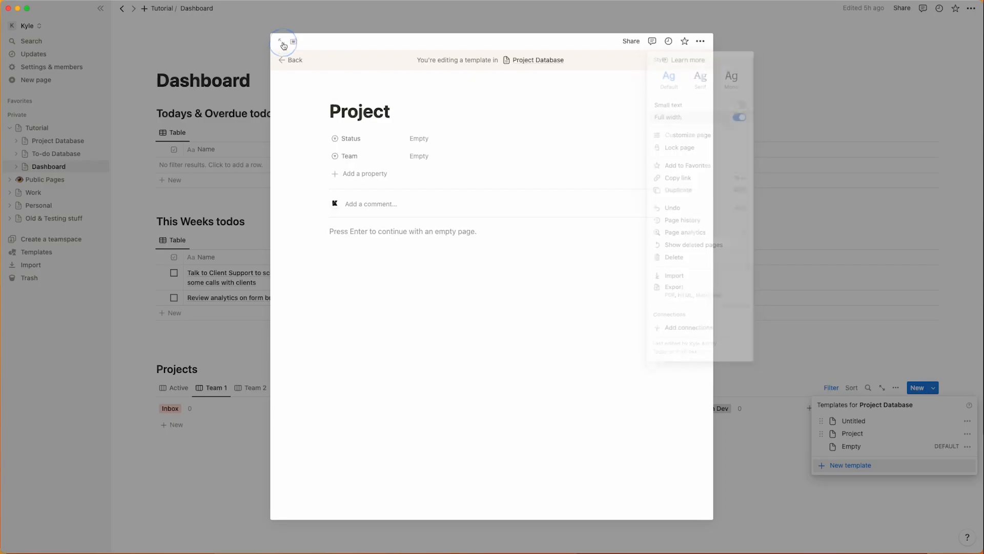
{"action": "left_click", "coordinate": [280, 41]}
Step: Add a Heading 2 "To dos" to the Project template and insert a linked view of To-do Database beneath it
{"action": "left_click", "coordinate": [222, 228]}
{"action": "type", "text": "/h2"}
{"action": "key", "text": "Return"}
{"action": "type", "text": "To dos"}
{"action": "key", "text": "Return"}
{"action": "type", "text": "/linked"}
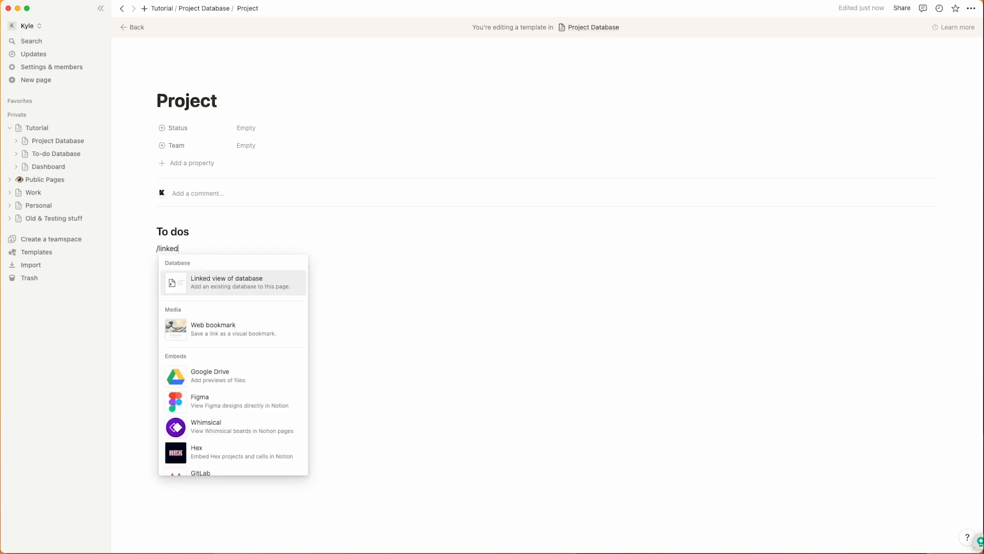
{"action": "key", "text": "Return"}
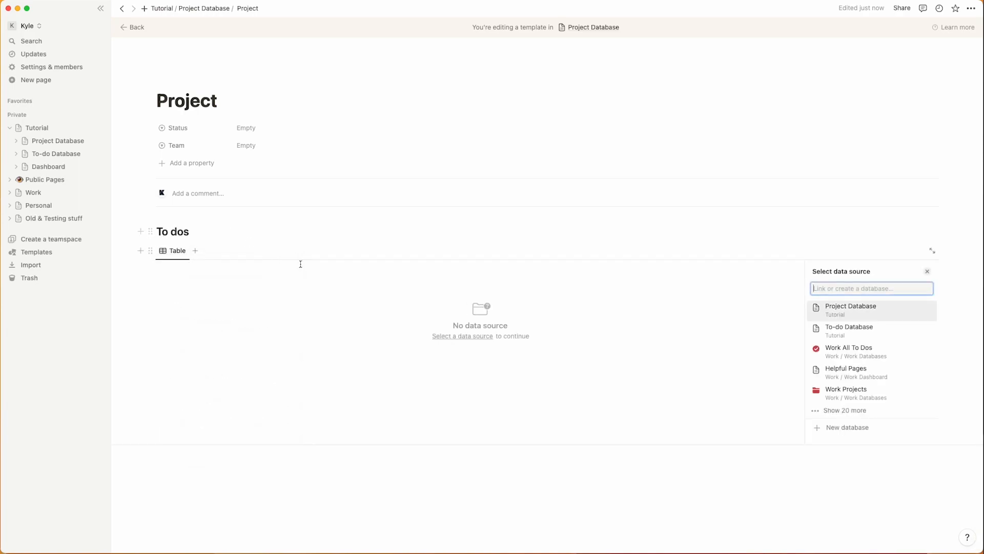
{"action": "left_click", "coordinate": [835, 331]}
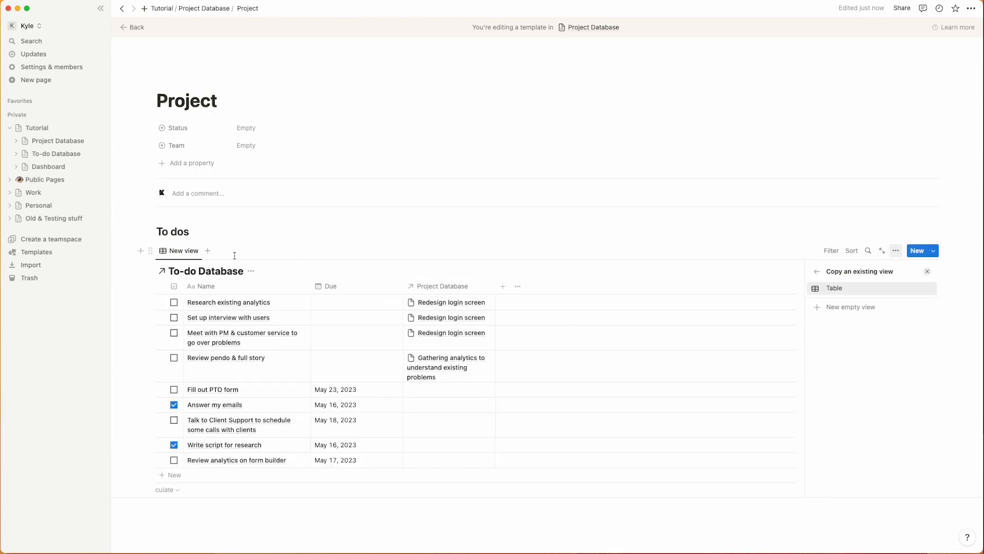
Step: Filter the template's to-do table to rows whose Project Database relation contains the Project template
{"action": "left_click", "coordinate": [830, 250]}
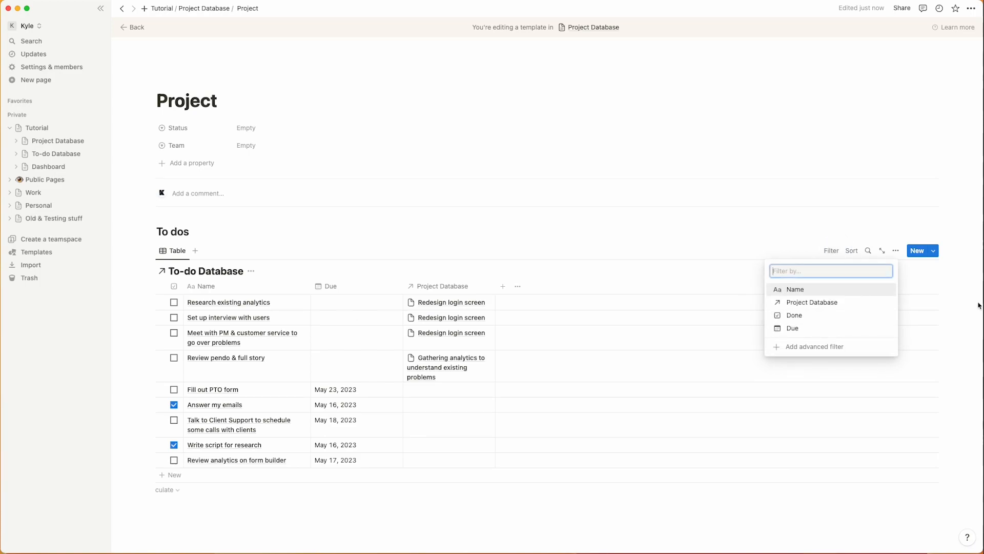
{"action": "left_click", "coordinate": [840, 307]}
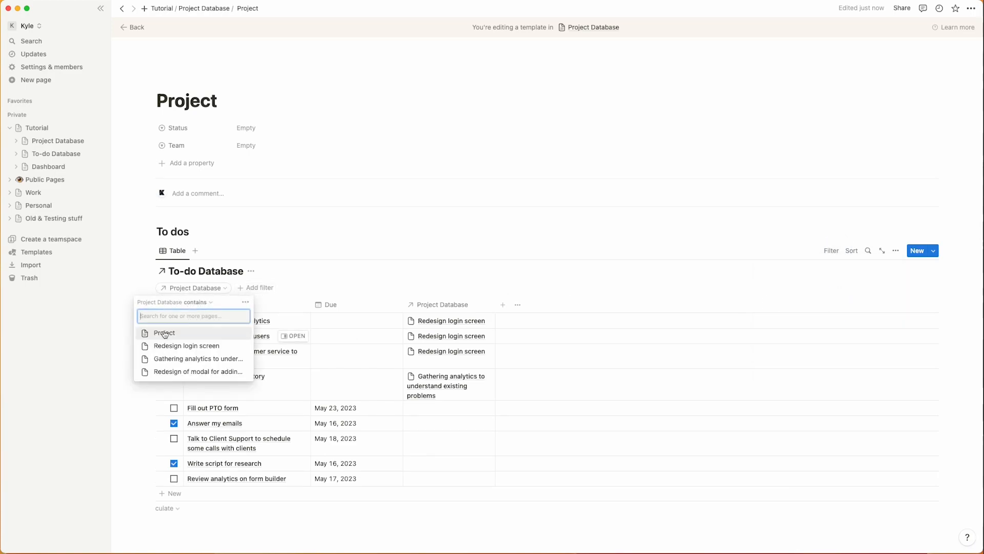
{"action": "left_click", "coordinate": [174, 333]}
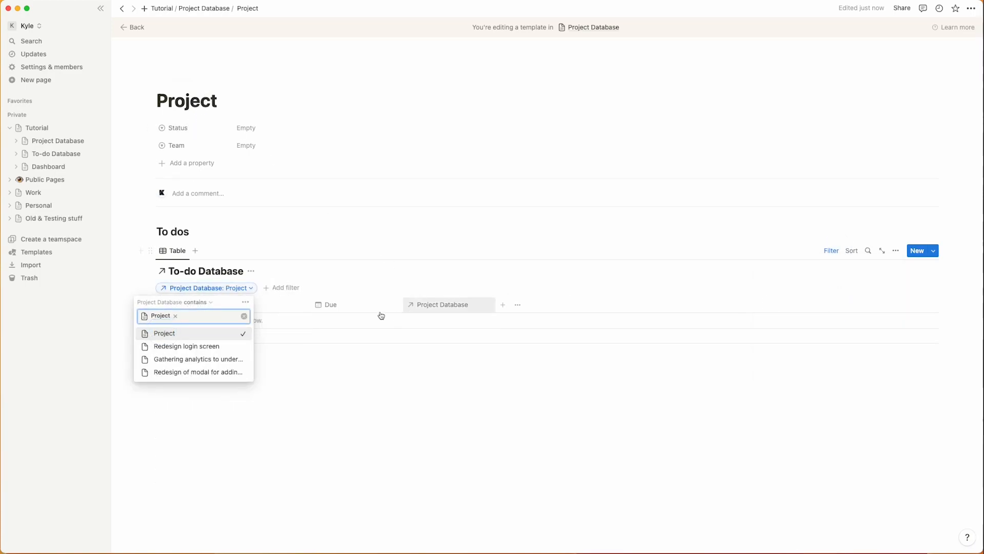
Step: Hide the To-do Database title and the Project Database column in the template's to-do table
{"action": "left_click", "coordinate": [251, 271]}
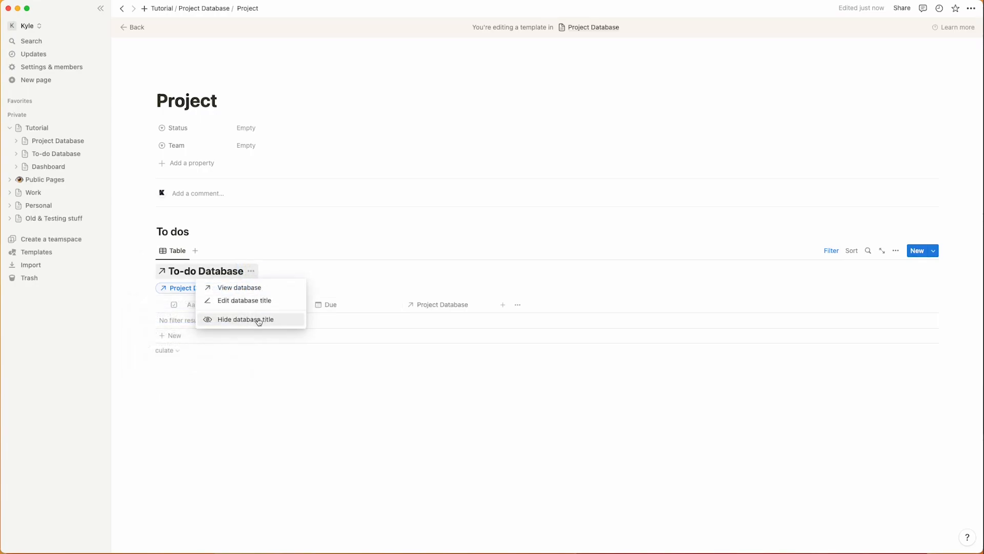
{"action": "left_click", "coordinate": [260, 319]}
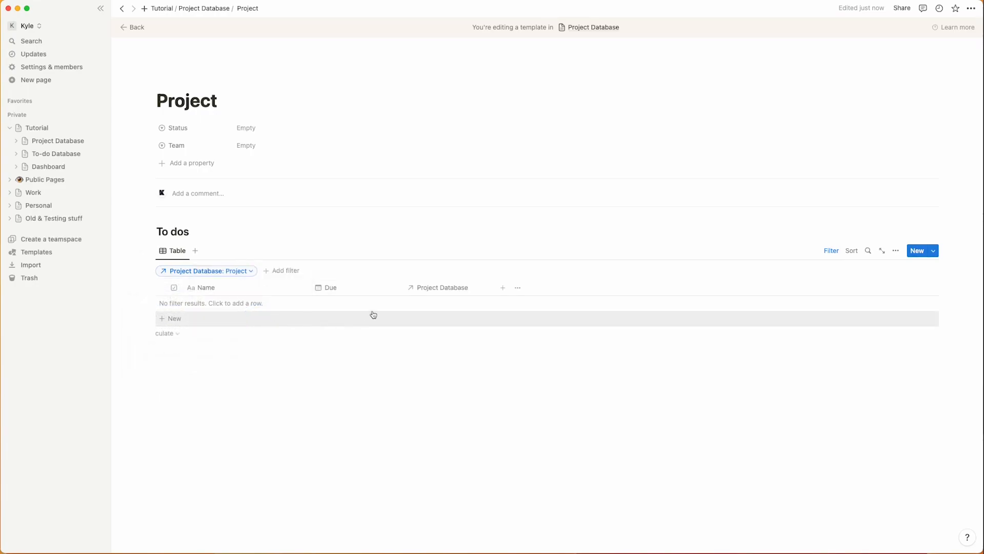
{"action": "left_click", "coordinate": [476, 293]}
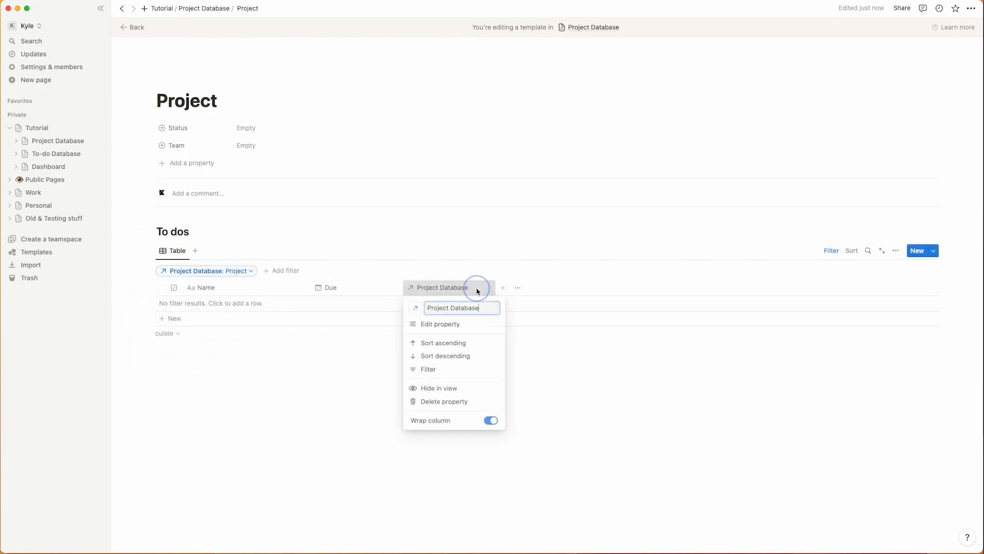
{"action": "left_click", "coordinate": [437, 389]}
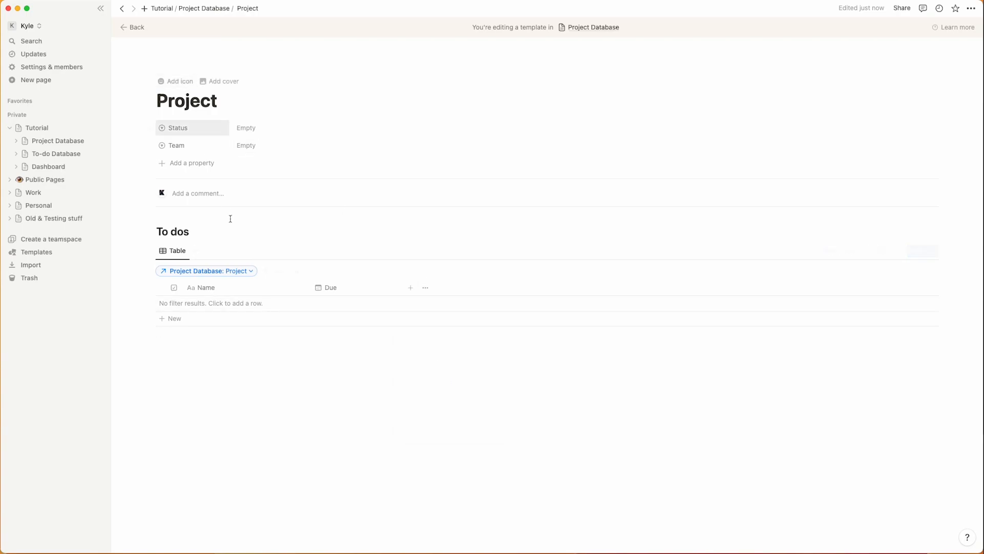
Step: Start an empty text block below the to-do table in the Project template
{"action": "left_click", "coordinate": [240, 367]}
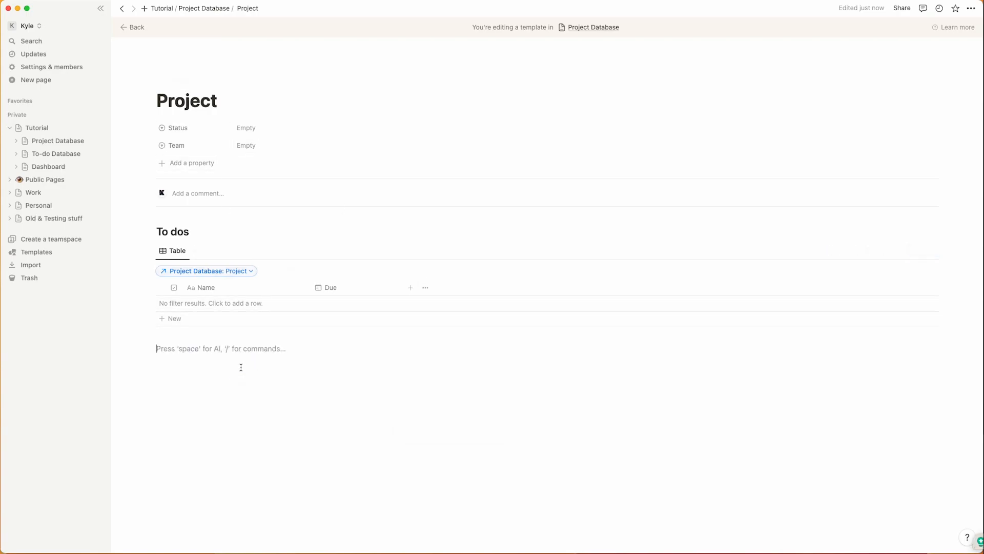
{"action": "type", "text": "/"}
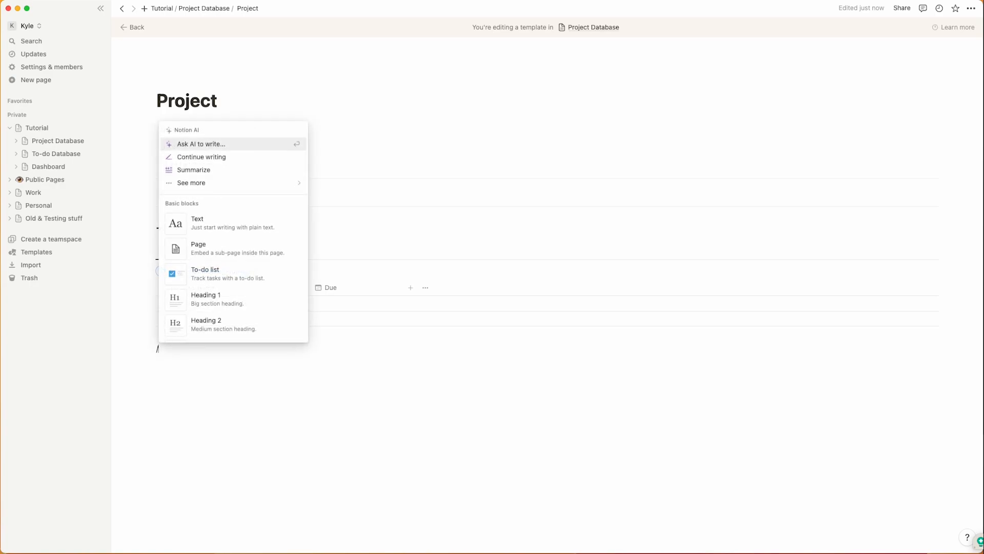
{"action": "type", "text": "2c"}
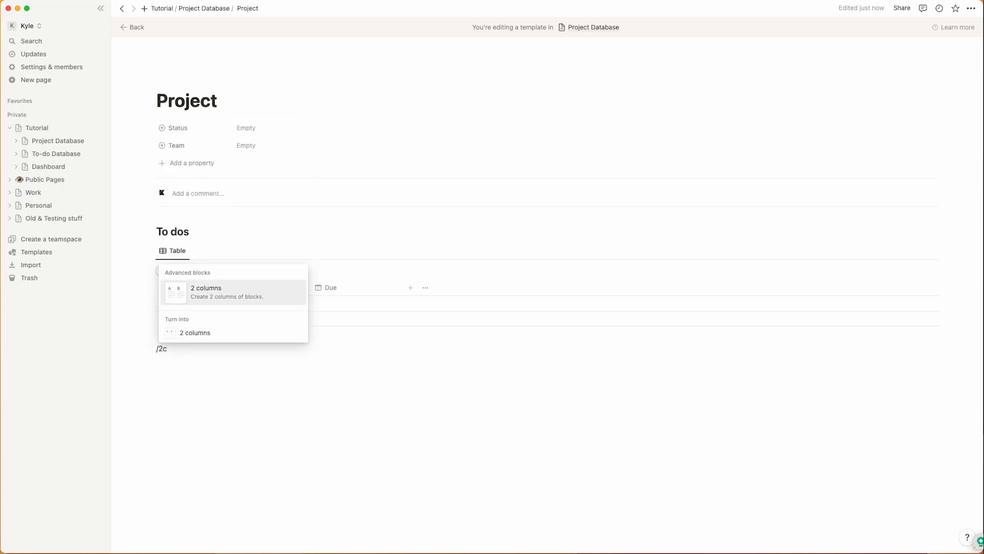
{"action": "key", "text": "BackSpace"}
{"action": "key", "text": "BackSpace"}
{"action": "key", "text": "BackSpace"}
Step: Add the section heading "Information" below the to-do table in the Project template
{"action": "type", "text": "/h3"}
{"action": "key", "text": "Return"}
{"action": "type", "text": "Information"}
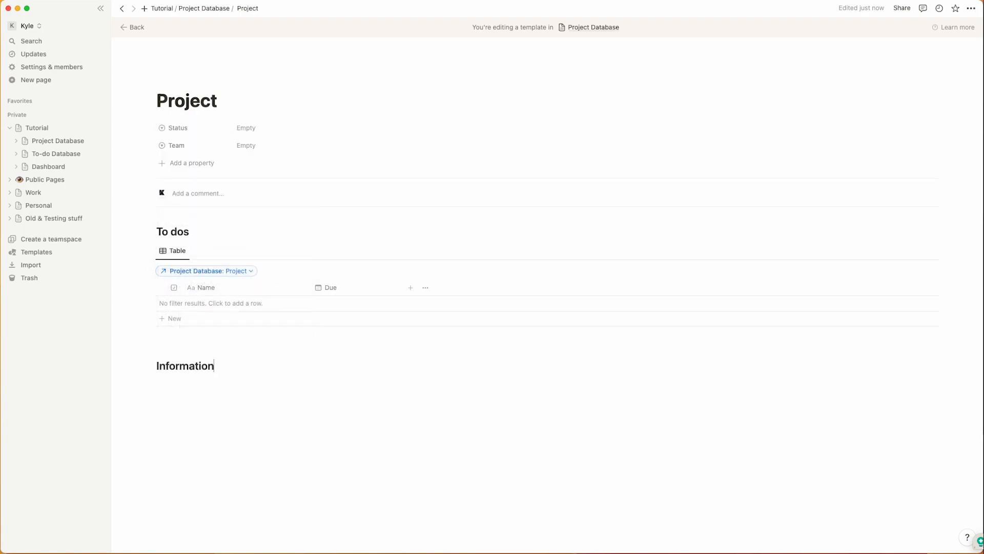
Step: Add the section heading "Reference" in a second column beside the Information heading
{"action": "left_click", "coordinate": [655, 368]}
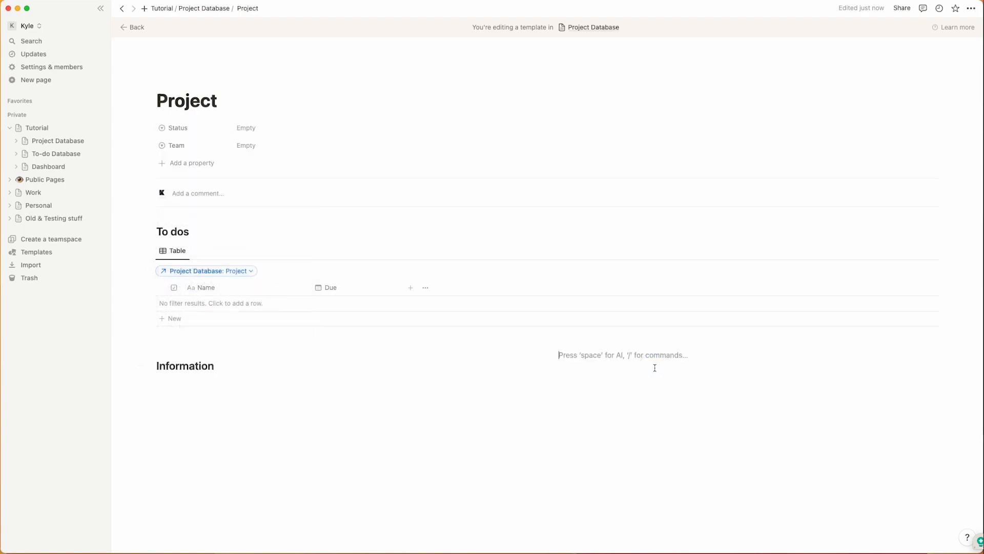
{"action": "type", "text": "/h3"}
{"action": "key", "text": "Return"}
{"action": "type", "text": "Reference"}
{"action": "key", "text": "Return"}
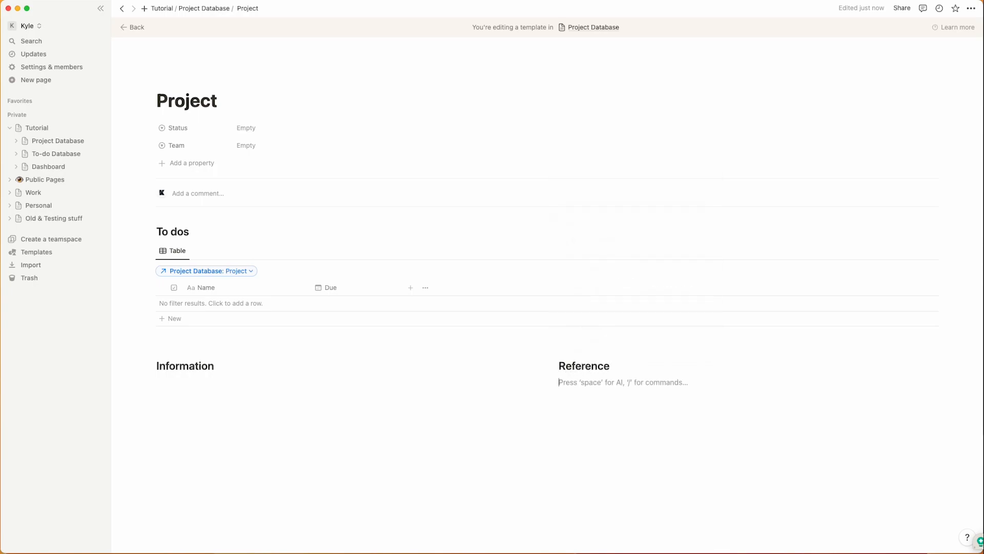
Step: Paste the Questions, Planning and User Testing toggle lists with their bullet items under the Information heading and expand them
{"action": "left_click", "coordinate": [224, 364]}
{"action": "key", "text": "Return"}
{"action": "type", "text": "Questions Planning User Testing"}
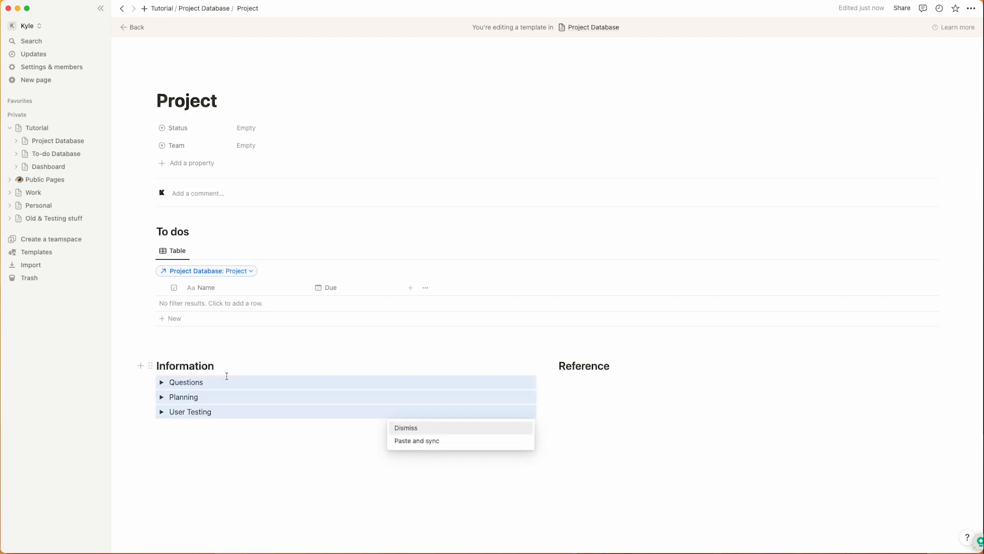
{"action": "left_click", "coordinate": [162, 382]}
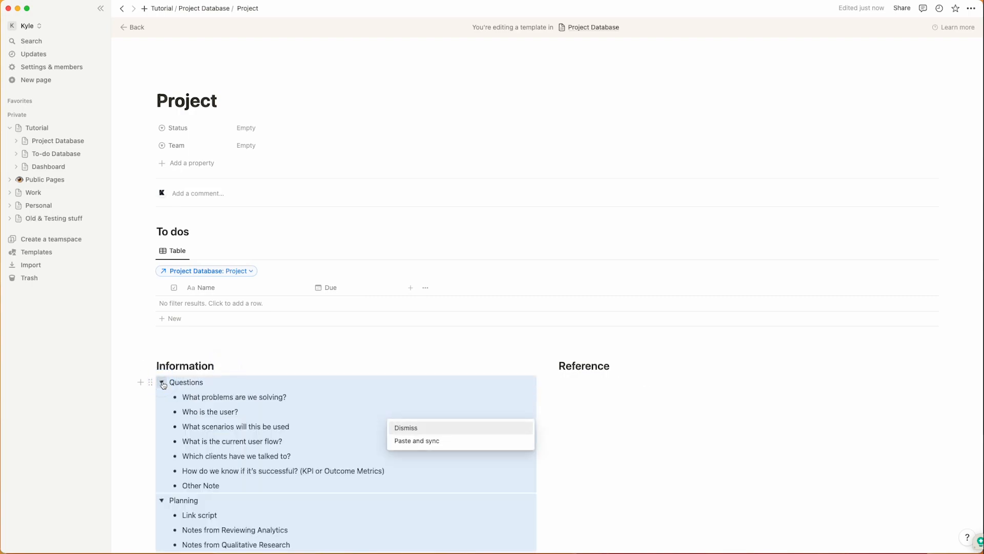
{"action": "left_click", "coordinate": [171, 382]}
{"action": "scroll", "coordinate": [190, 393], "scroll_direction": "down", "scroll_amount": 3}
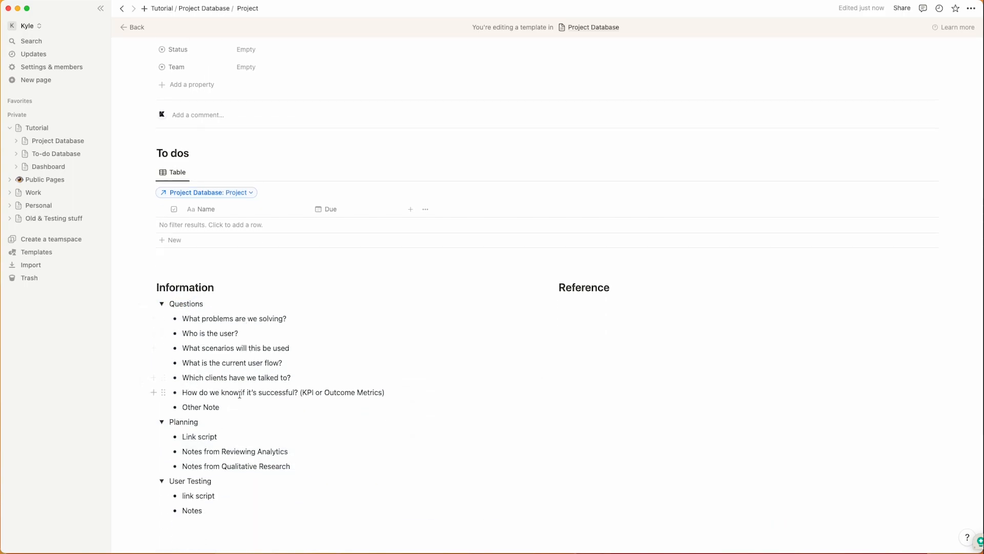
{"action": "left_click", "coordinate": [196, 423]}
{"action": "left_click", "coordinate": [213, 437]}
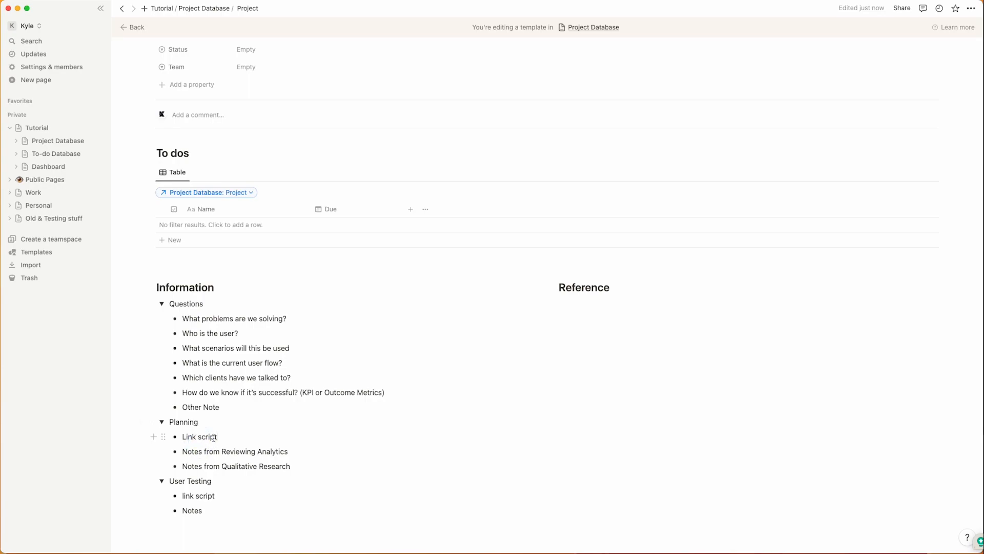
{"action": "left_click", "coordinate": [179, 482]}
Step: Add the Heading 3 subheading "Doc Links" under the Reference heading
{"action": "left_click", "coordinate": [615, 291]}
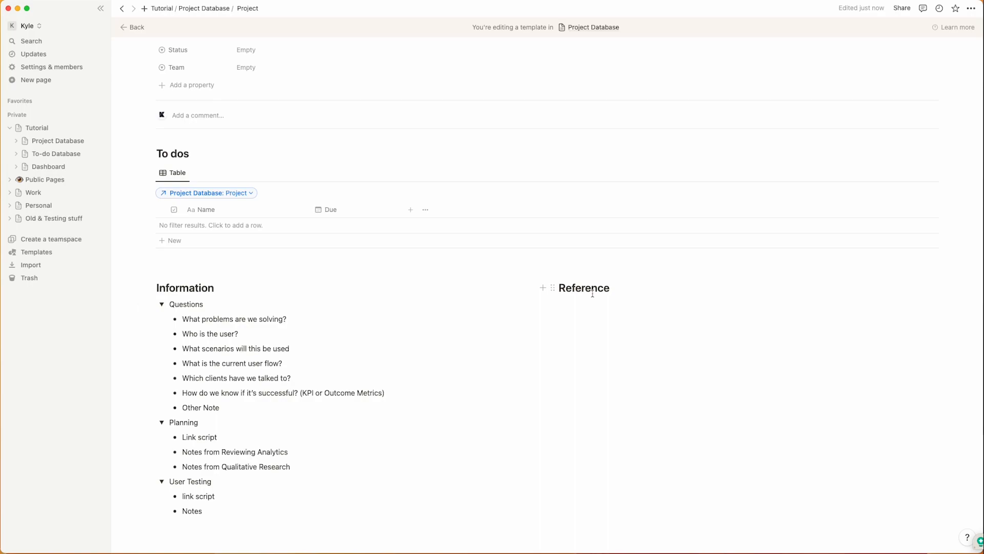
{"action": "key", "text": "Return"}
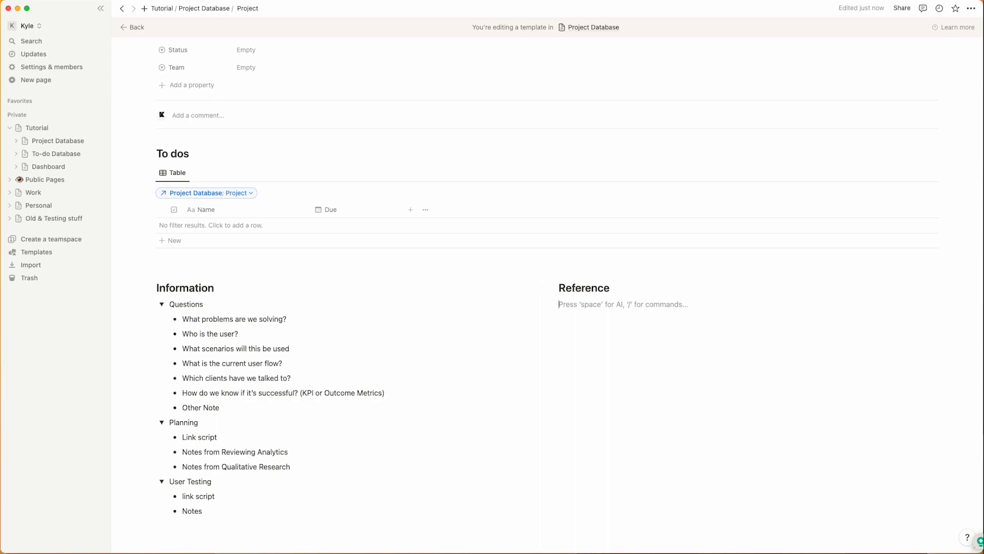
{"action": "type", "text": "/h3"}
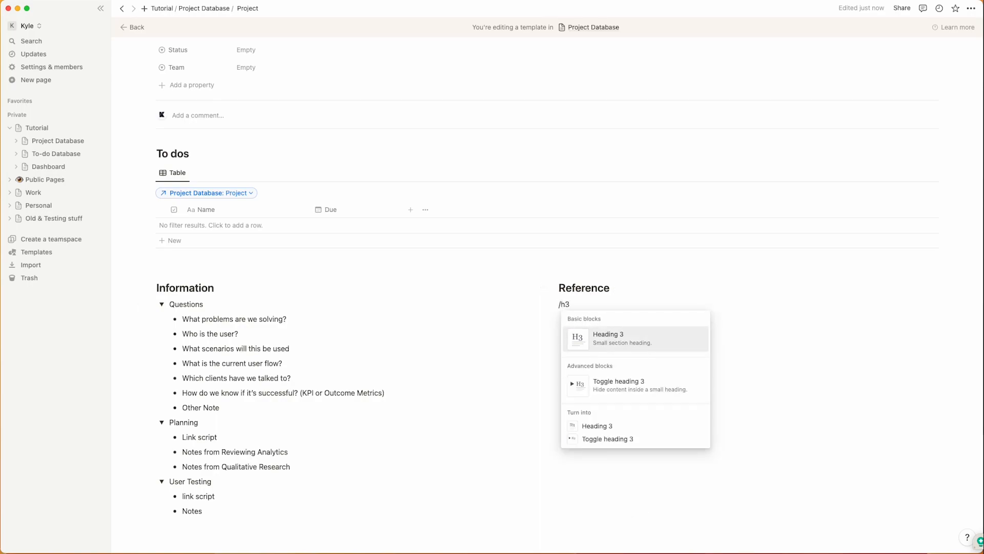
{"action": "key", "text": "Return"}
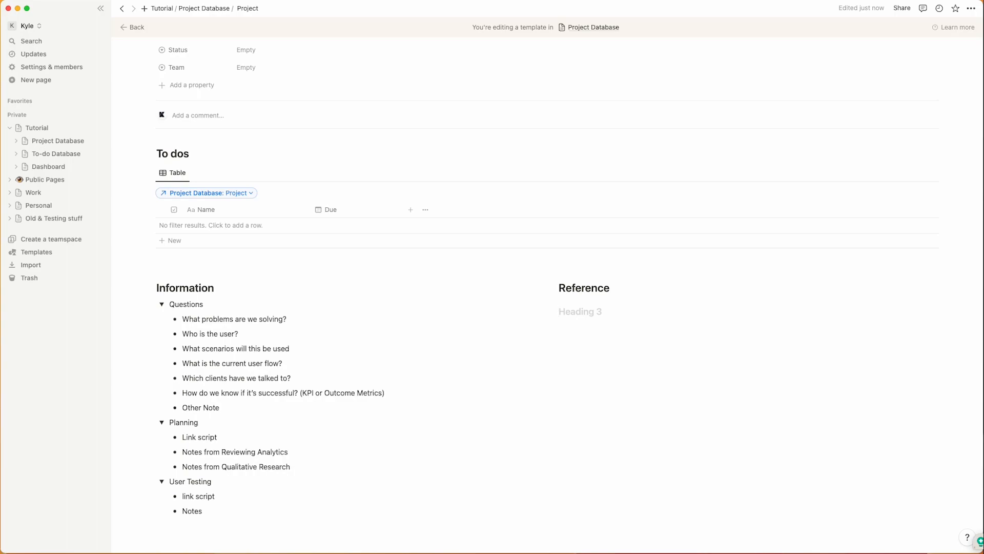
{"action": "type", "text": "Doc Links"}
{"action": "key", "text": "Return"}
Step: List "Project docs" and "Epic Link" as bullets under Doc Links
{"action": "type", "text": "- "}
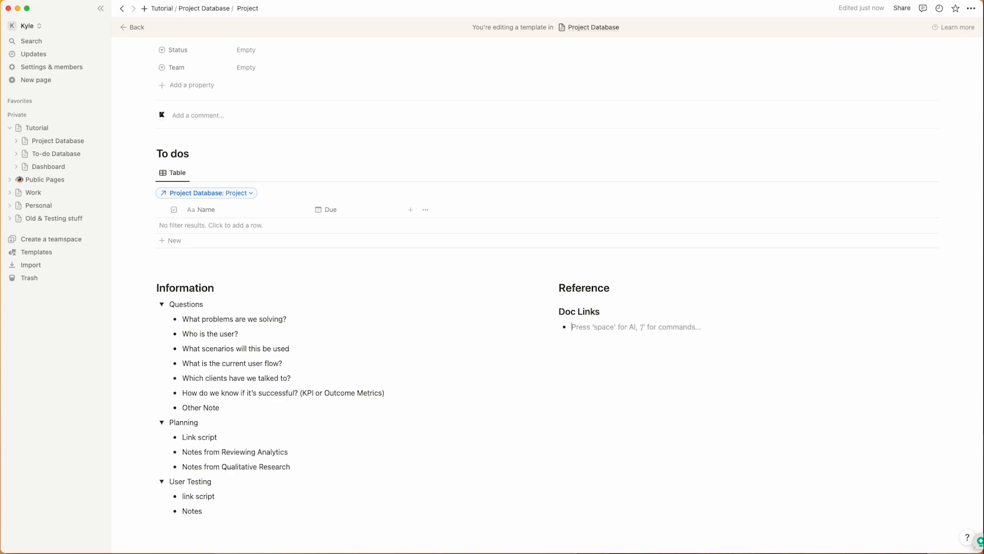
{"action": "type", "text": "Project docs"}
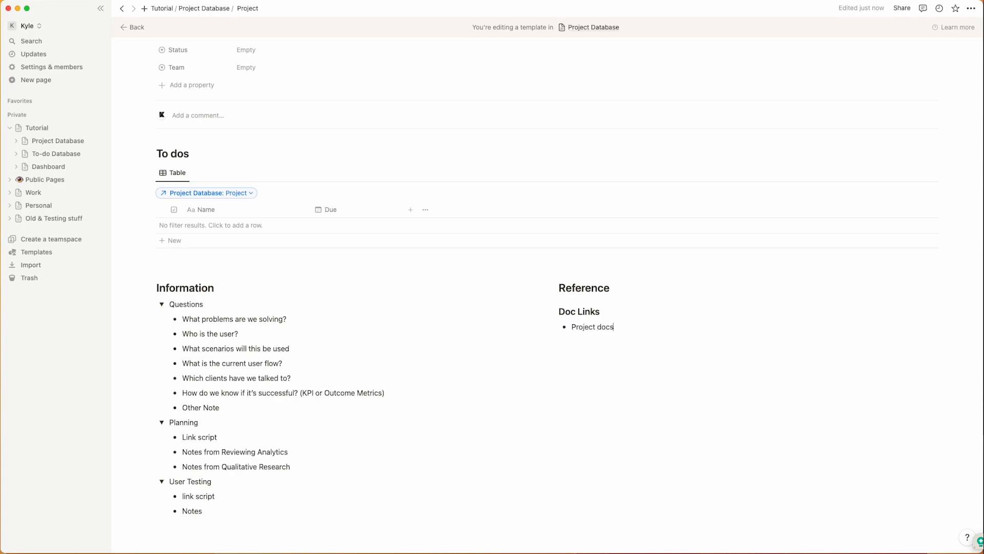
{"action": "key", "text": "Return"}
{"action": "type", "text": "J"}
{"action": "key", "text": "BackSpace"}
{"action": "type", "text": "Epic Link"}
{"action": "key", "text": "Return"}
Step: End the bullet list and add the Heading 3 subheading "Design Links" below it
{"action": "key", "text": "Return"}
{"action": "type", "text": "h3"}
{"action": "key", "text": "Return"}
{"action": "type", "text": "Design Links"}
{"action": "key", "text": "Return"}
Step: List "Whiteboarding" and "Prototype" as bullets under Design Links, ending the list with an empty text block
{"action": "type", "text": "- Whiteboard"}
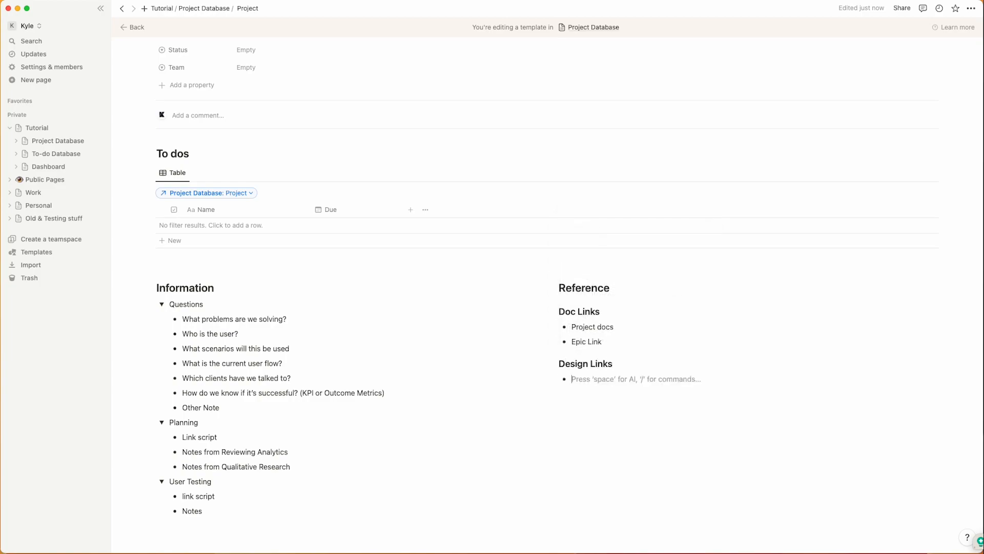
{"action": "type", "text": "ing"}
{"action": "key", "text": "Return"}
{"action": "type", "text": "Pro"}
{"action": "type", "text": "tyt"}
{"action": "type", "text": "yp"}
{"action": "key", "text": "BackSpace"}
{"action": "key", "text": "BackSpace"}
{"action": "key", "text": "BackSpace"}
{"action": "key", "text": "BackSpace"}
{"action": "type", "text": "otype"}
{"action": "key", "text": "Return"}
{"action": "key", "text": "BackSpace"}
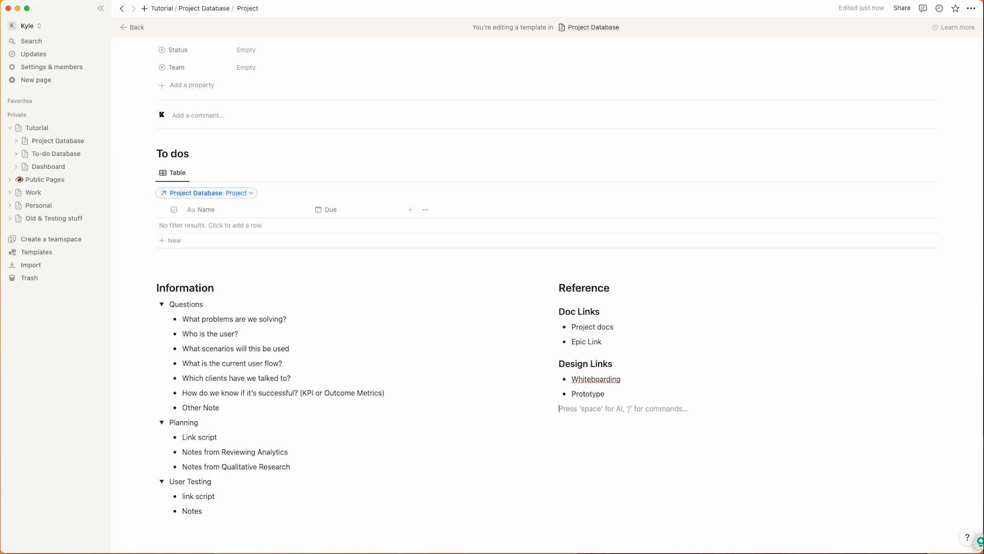
Step: Add the Heading 3 subheading "Questions or Concerns" below the Design Links list, with an empty bullet under it
{"action": "type", "text": "/h3"}
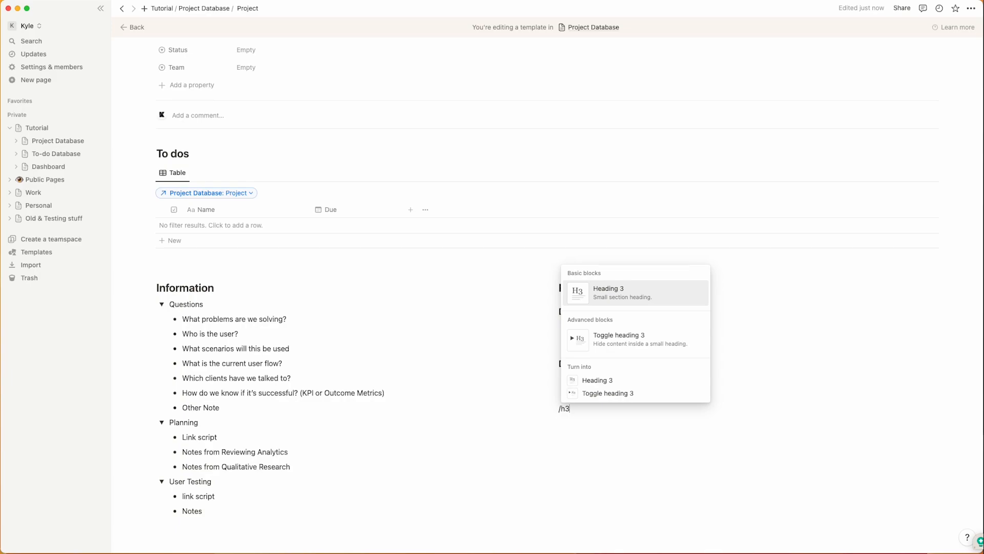
{"action": "key", "text": "Return"}
{"action": "type", "text": "Questions or Concerns"}
{"action": "key", "text": "Return"}
{"action": "type", "text": "-"}
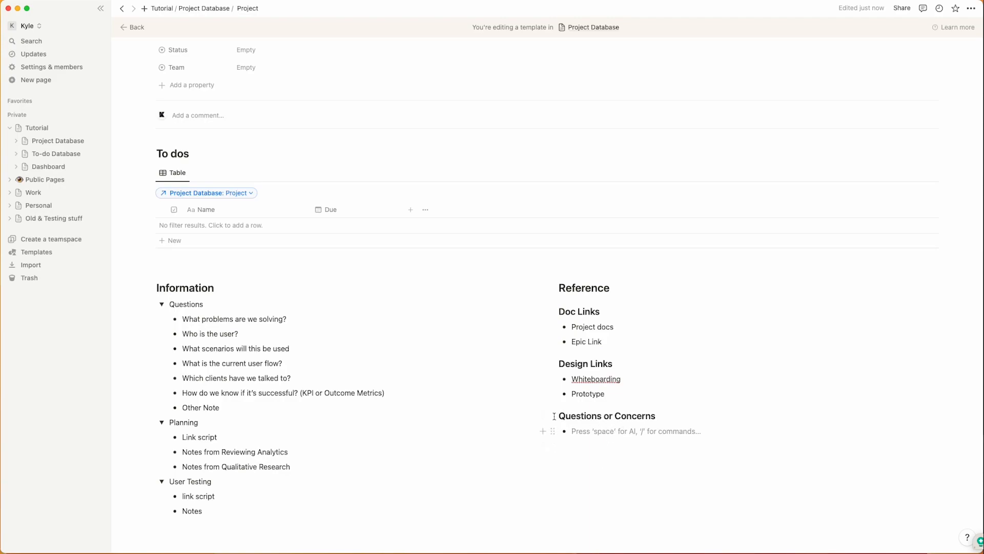
{"action": "scroll", "coordinate": [553, 421], "scroll_direction": "up", "scroll_amount": 3}
{"action": "scroll", "coordinate": [559, 425], "scroll_direction": "down", "scroll_amount": 4}
{"action": "scroll", "coordinate": [563, 428], "scroll_direction": "up", "scroll_amount": 3}
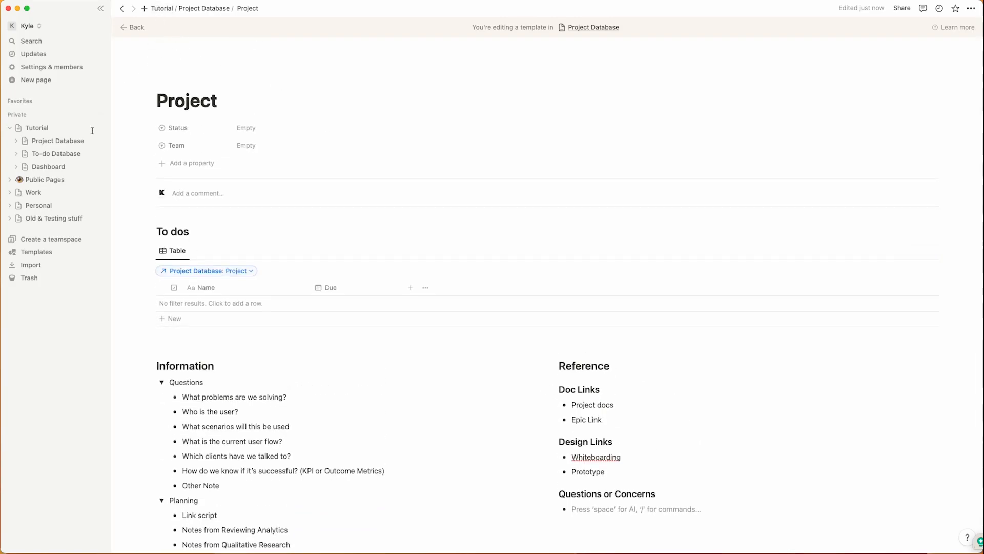
Step: From the Dashboard's Projects board, set the Project template as the default for all views in Project Database
{"action": "left_click", "coordinate": [47, 166]}
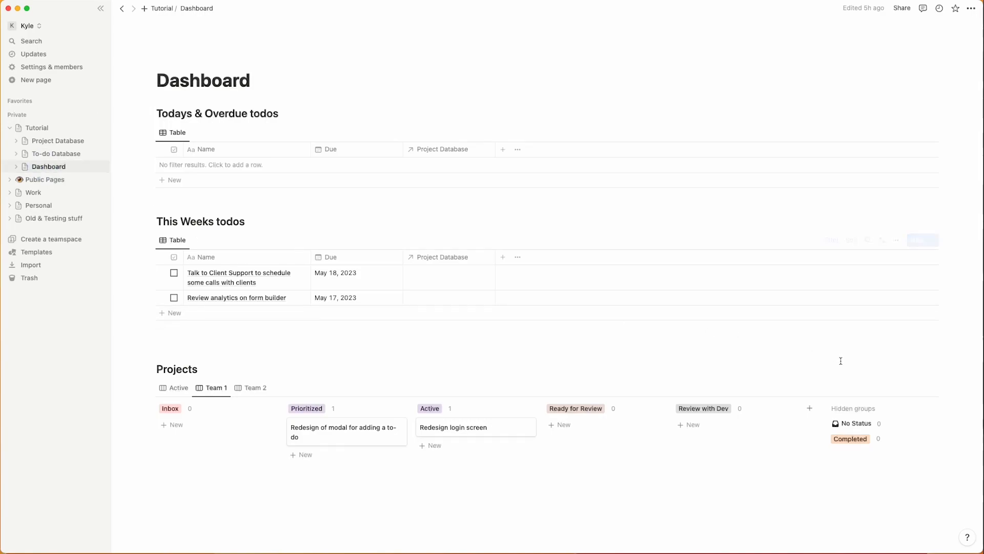
{"action": "left_click", "coordinate": [935, 388]}
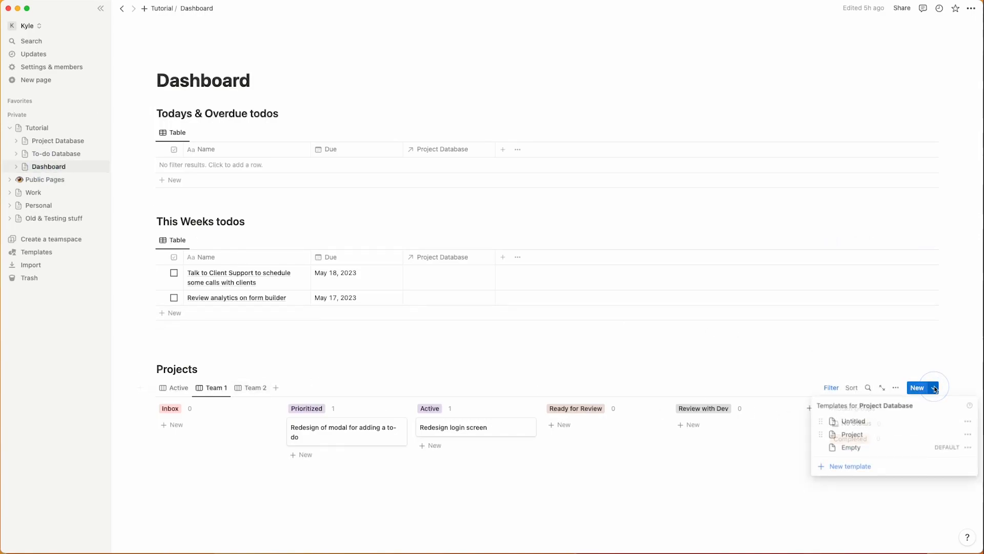
{"action": "left_click", "coordinate": [967, 433]}
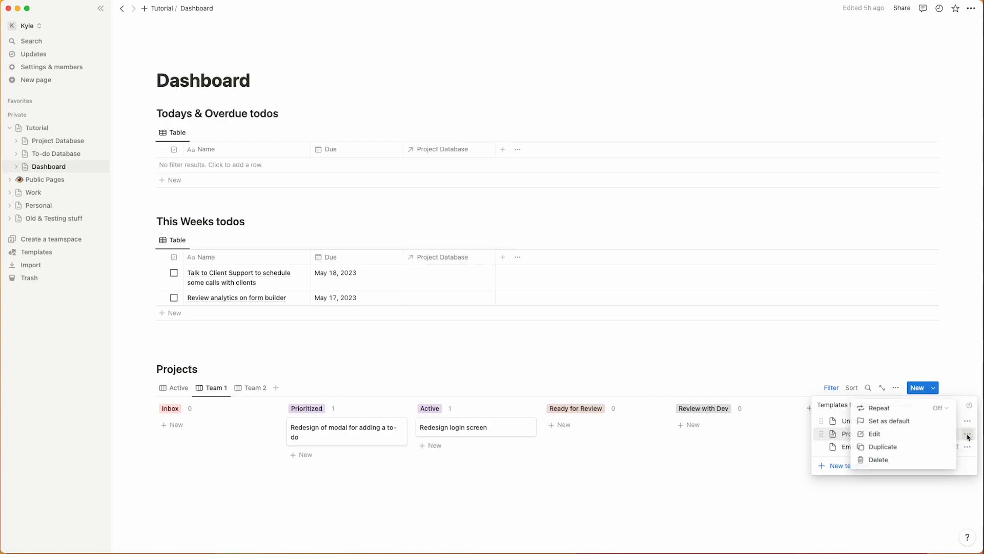
{"action": "left_click", "coordinate": [900, 426]}
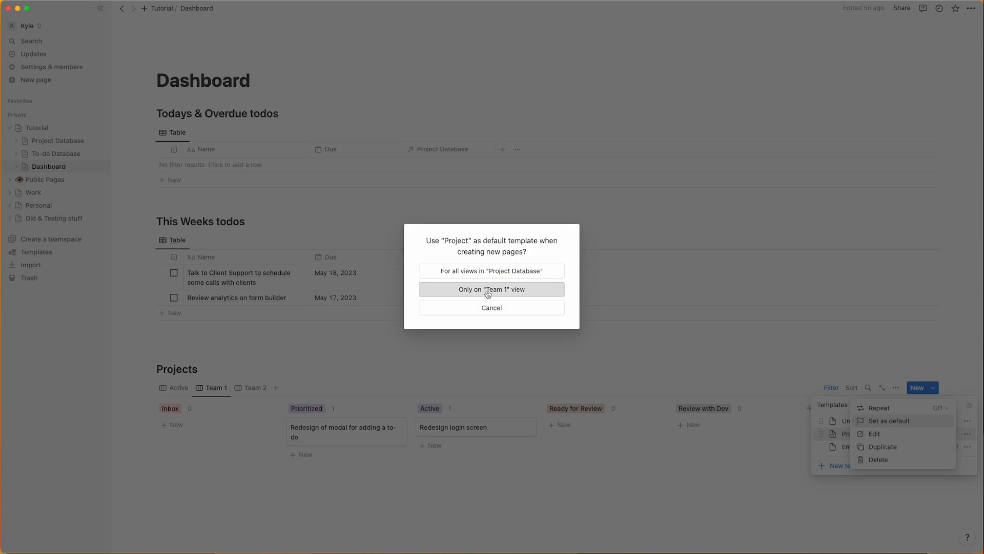
{"action": "left_click", "coordinate": [503, 277]}
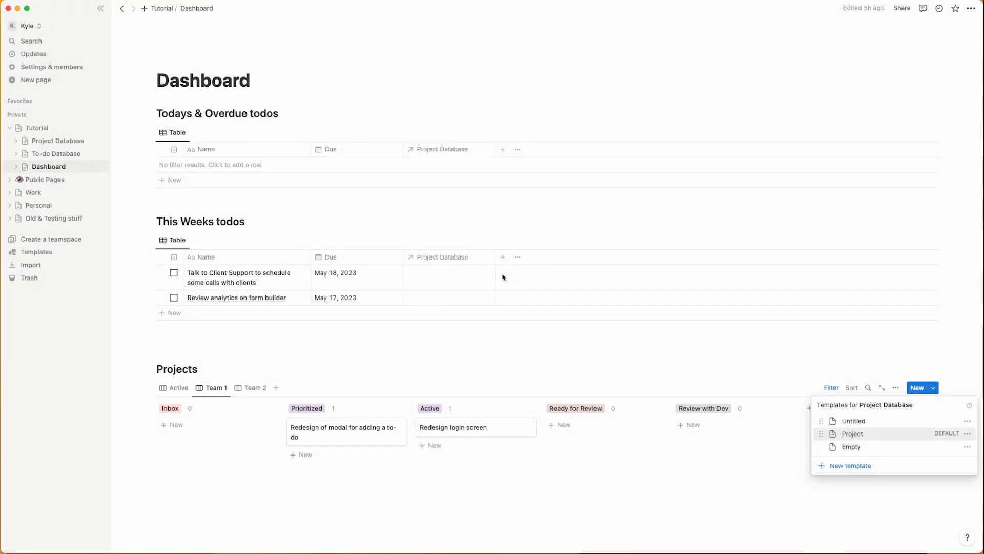